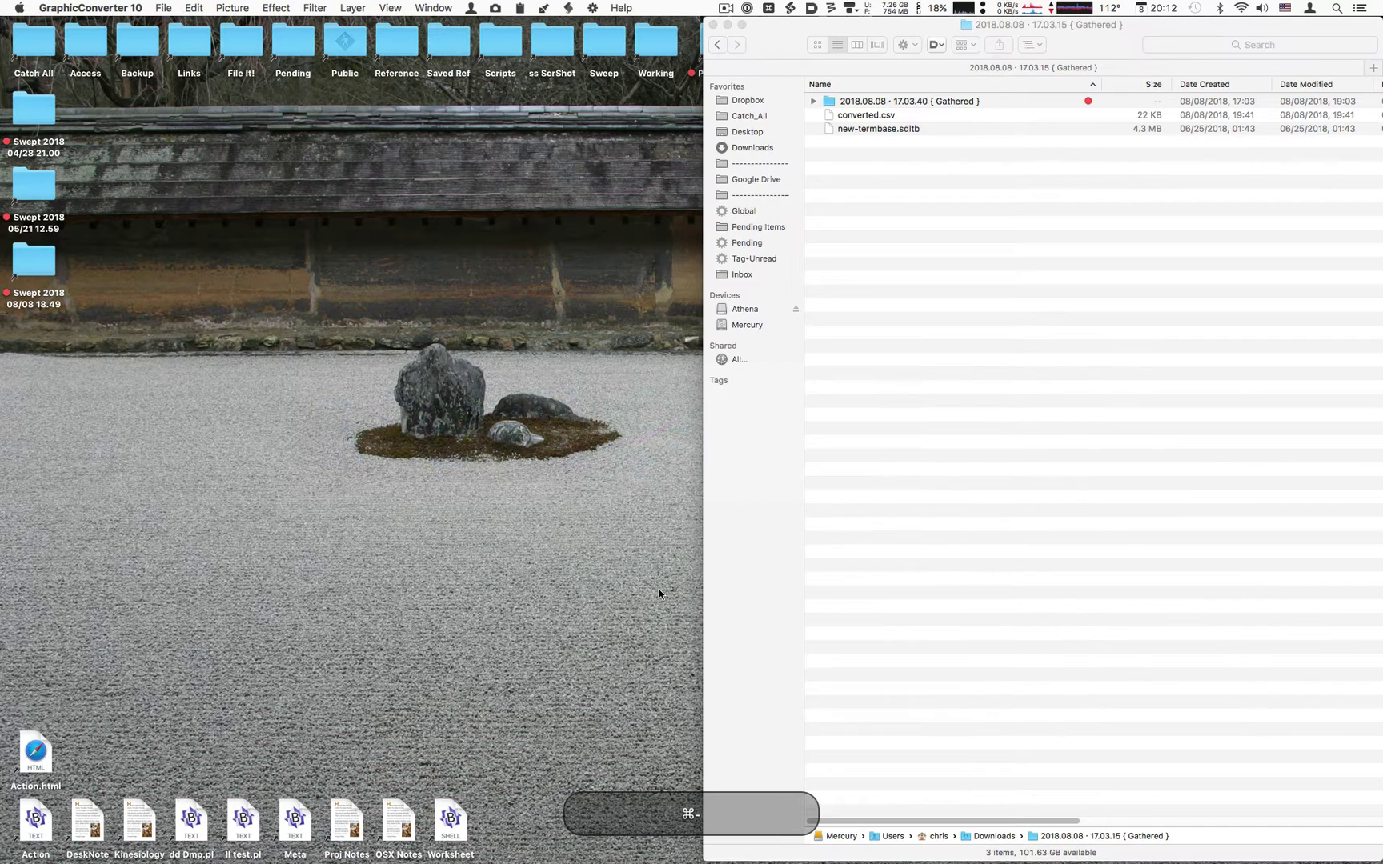
key("super+Tab")
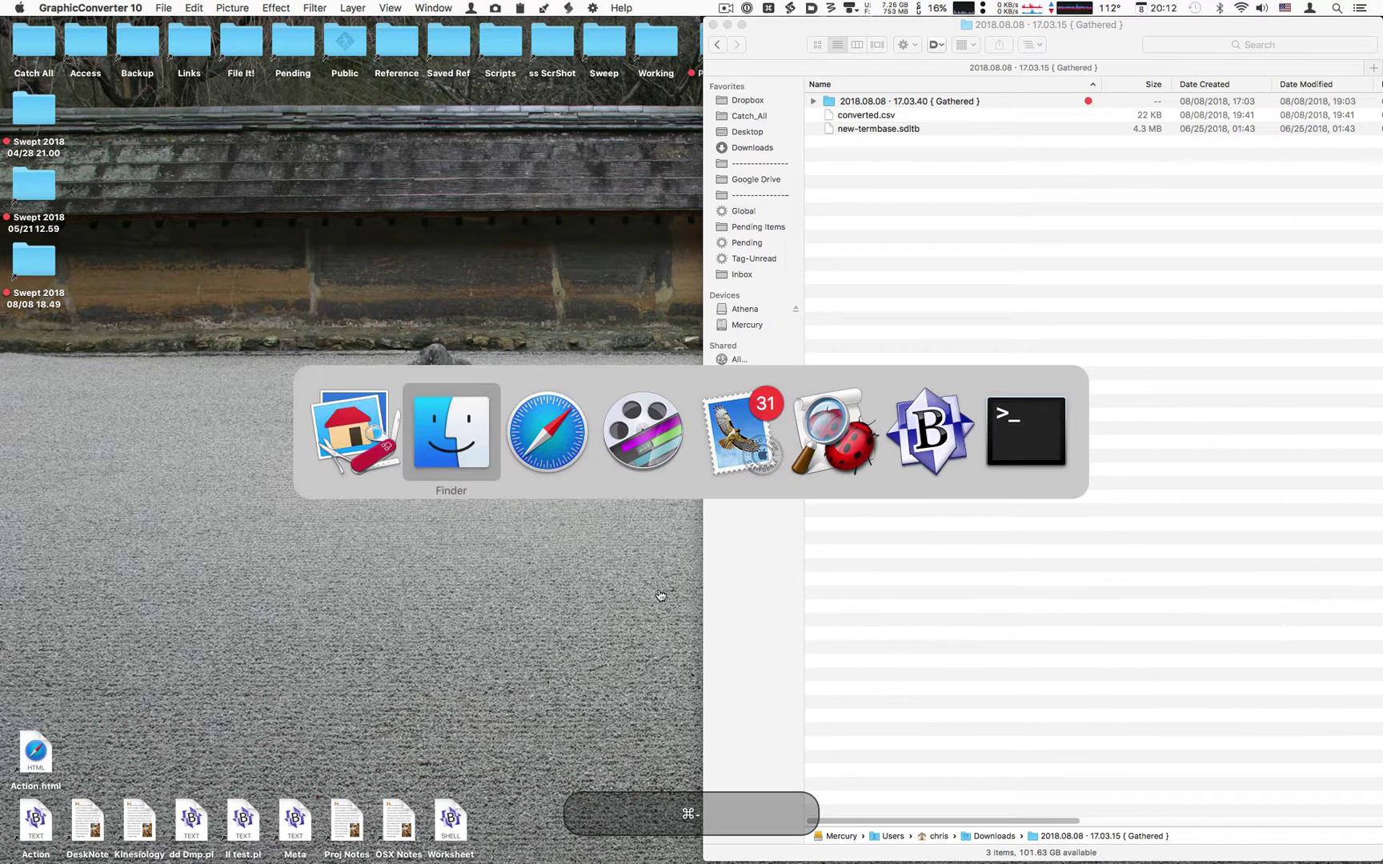
key("super+Tab")
key("super+Tab")
key("super+shift+Tab")
key("super+Tab")
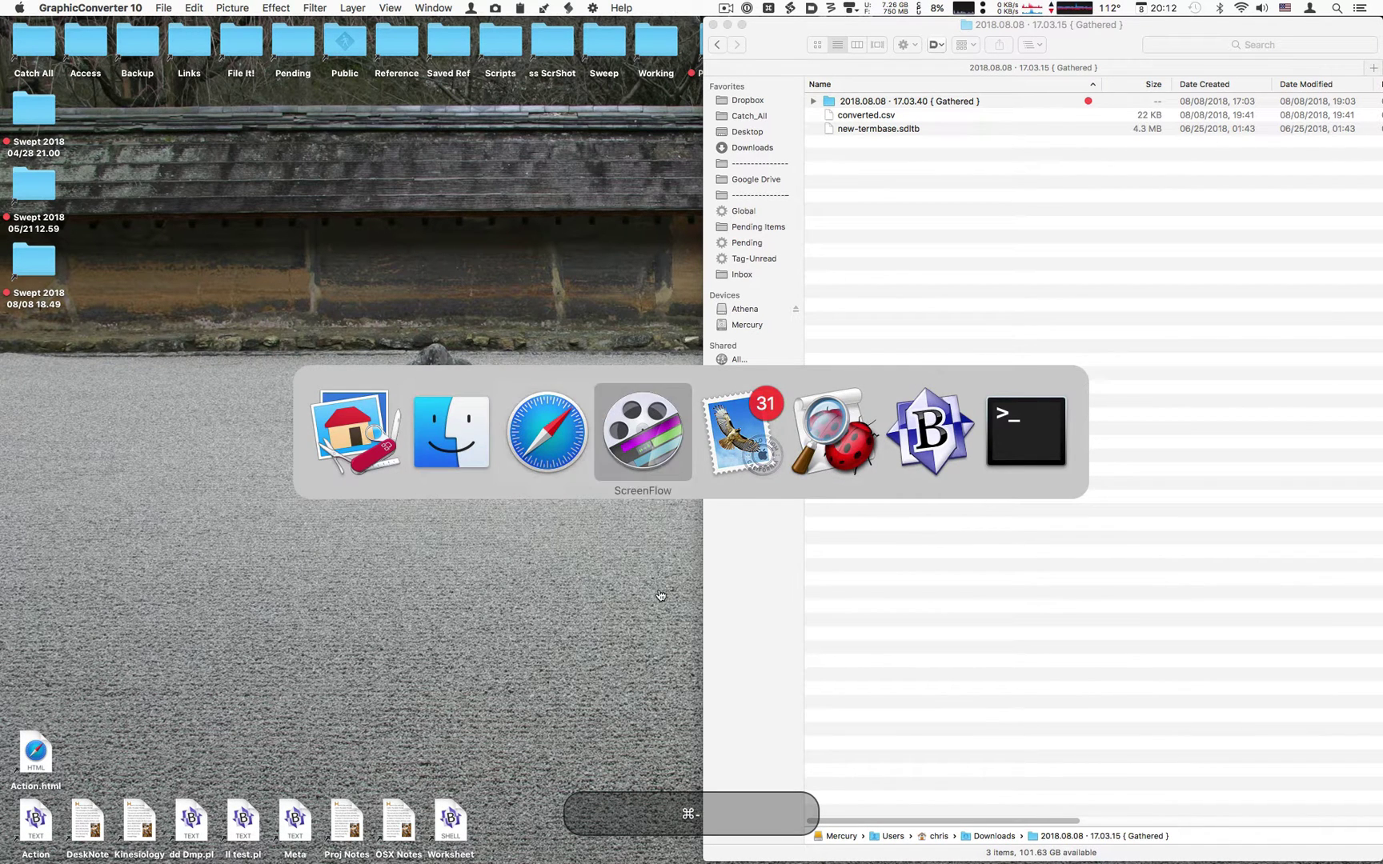
key("super+Tab")
key("Escape")
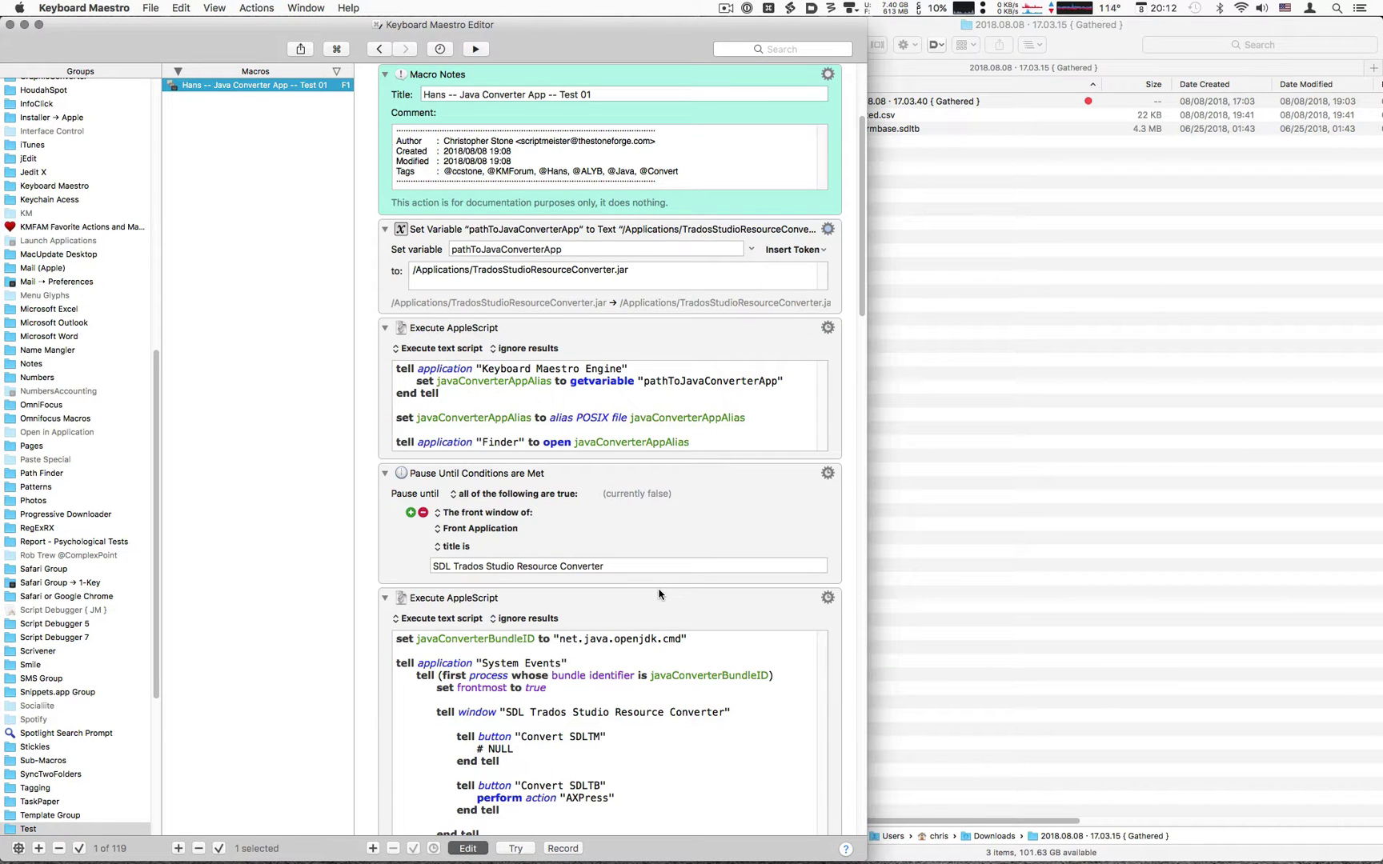
Step: Review the trigger, notes and first actions of the Java Converter App test macro in Keyboard Maestro Editor
scroll(382, 500, "up", 5)
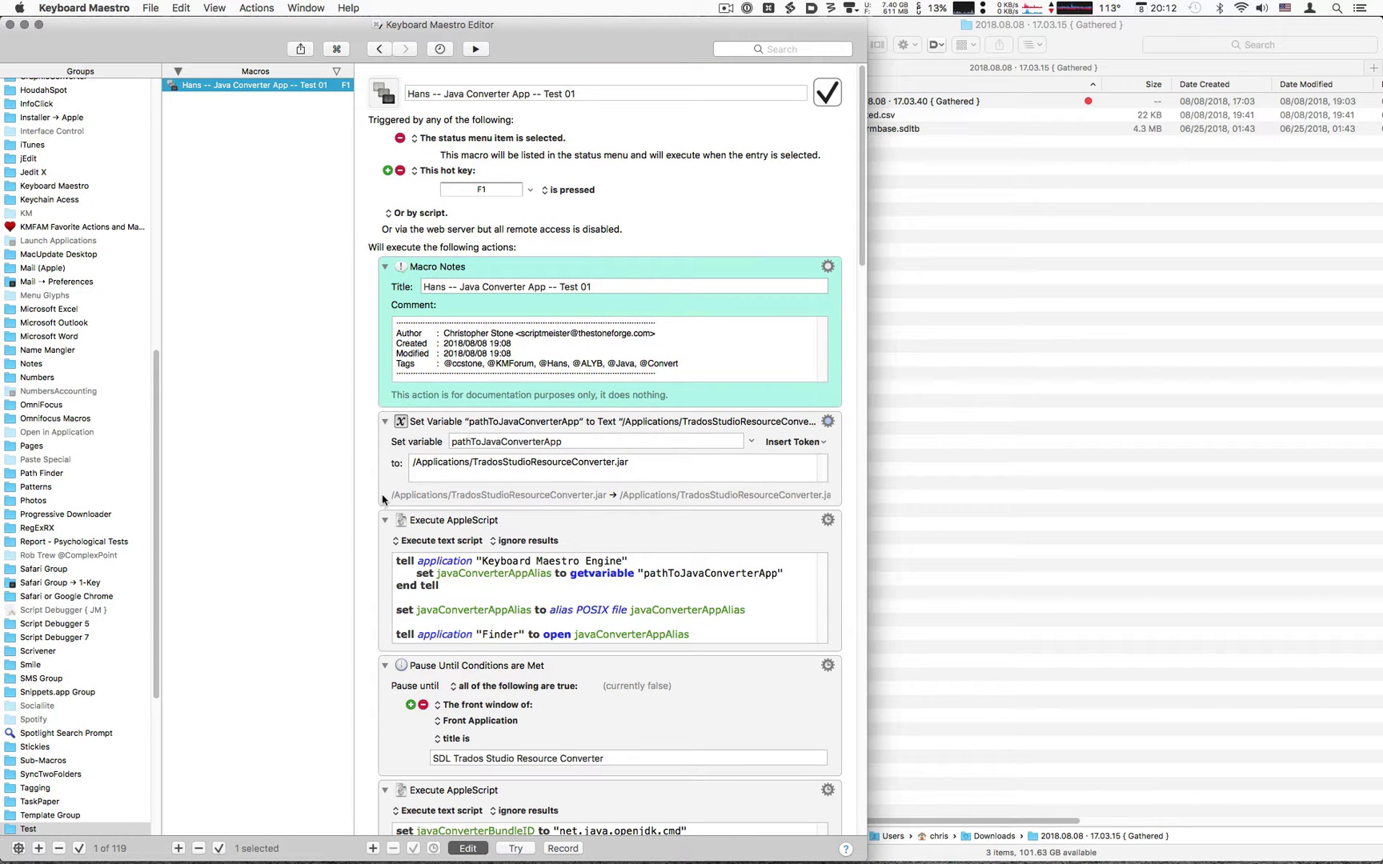
scroll(384, 498, "down", 1)
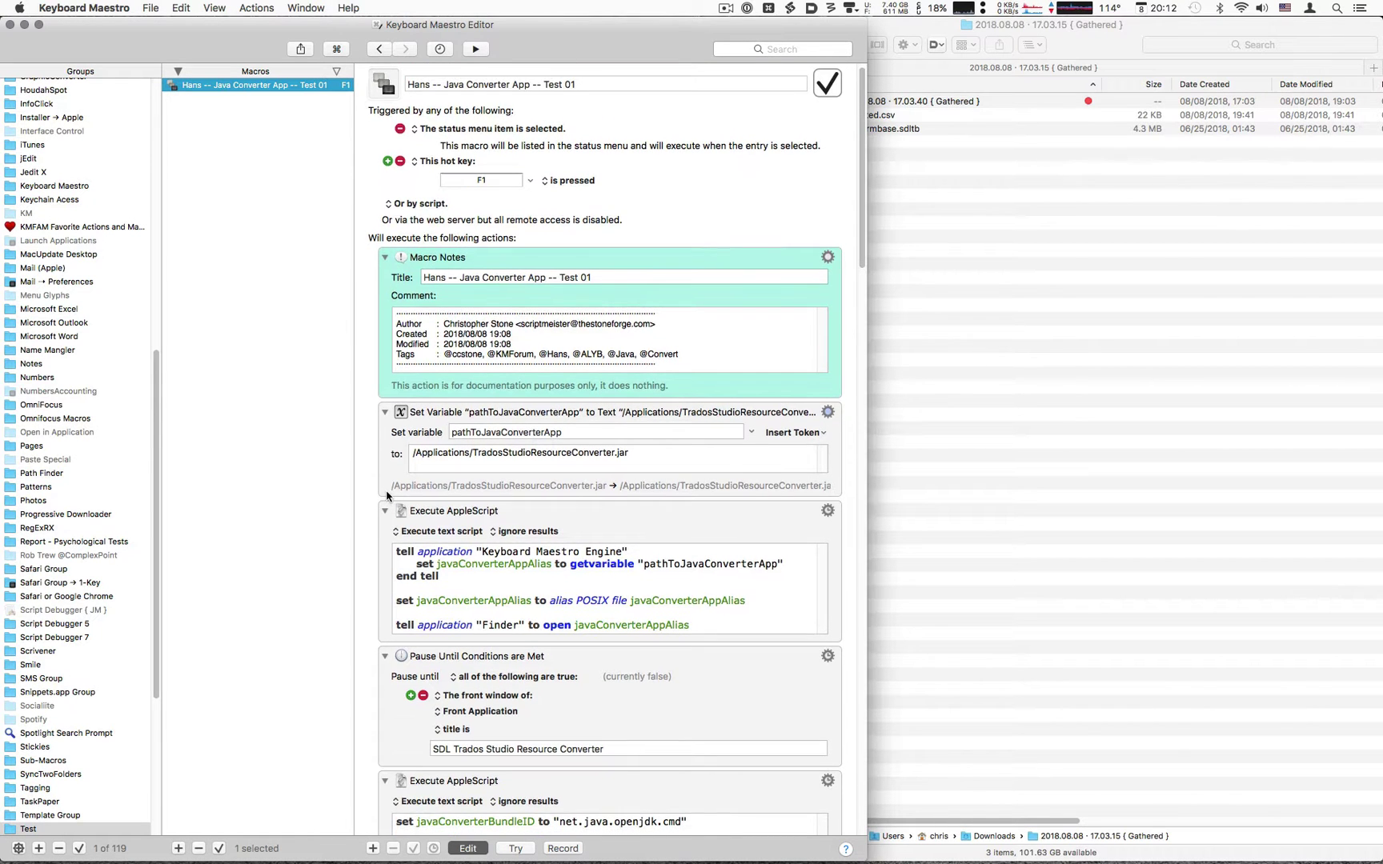
scroll(387, 496, "down", 1)
scroll(387, 496, "down", 1)
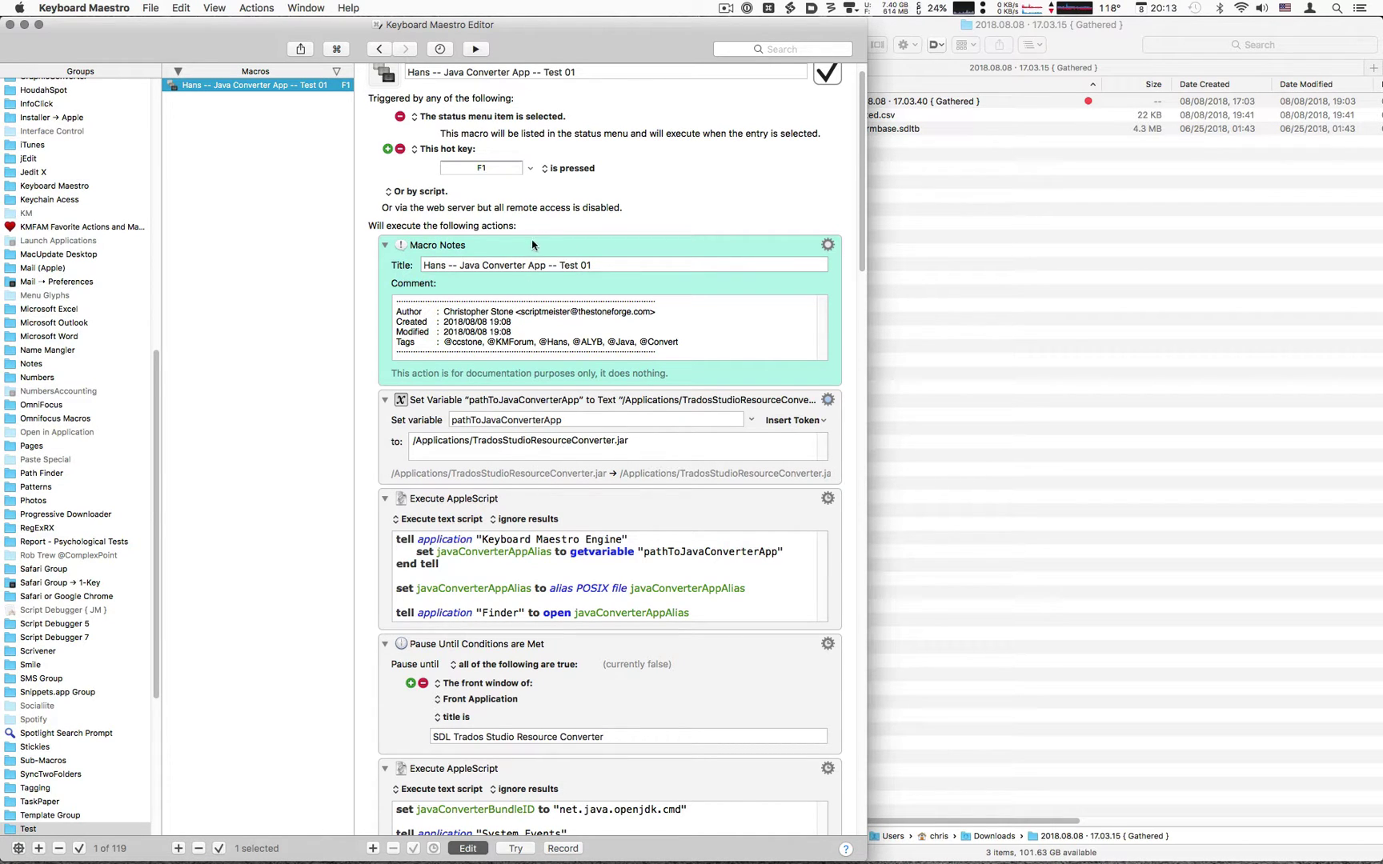
left_click(513, 244)
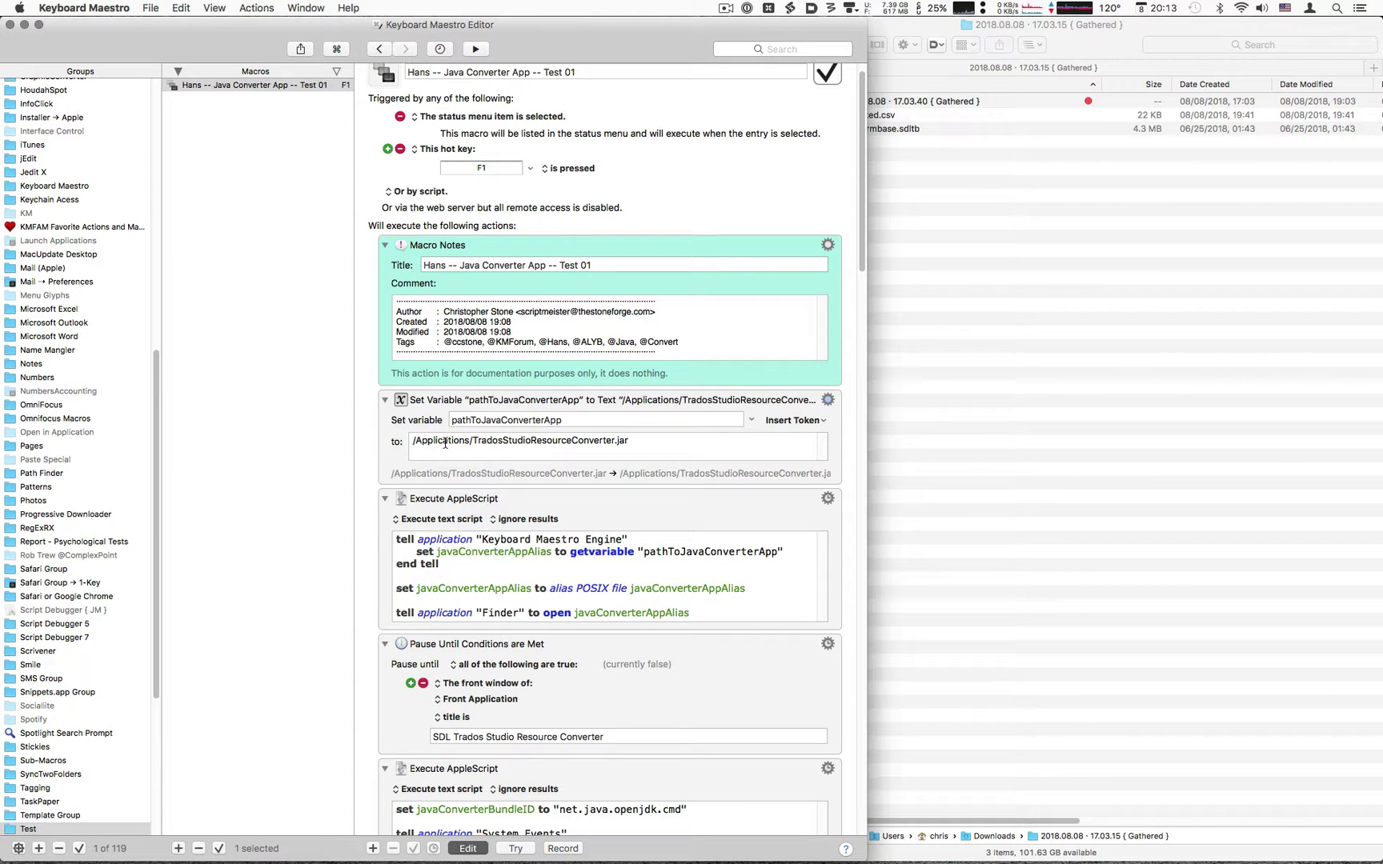
Step: Hide Keyboard Maestro Editor and move converted.csv from the Finder folder to the Trash
key("super+h")
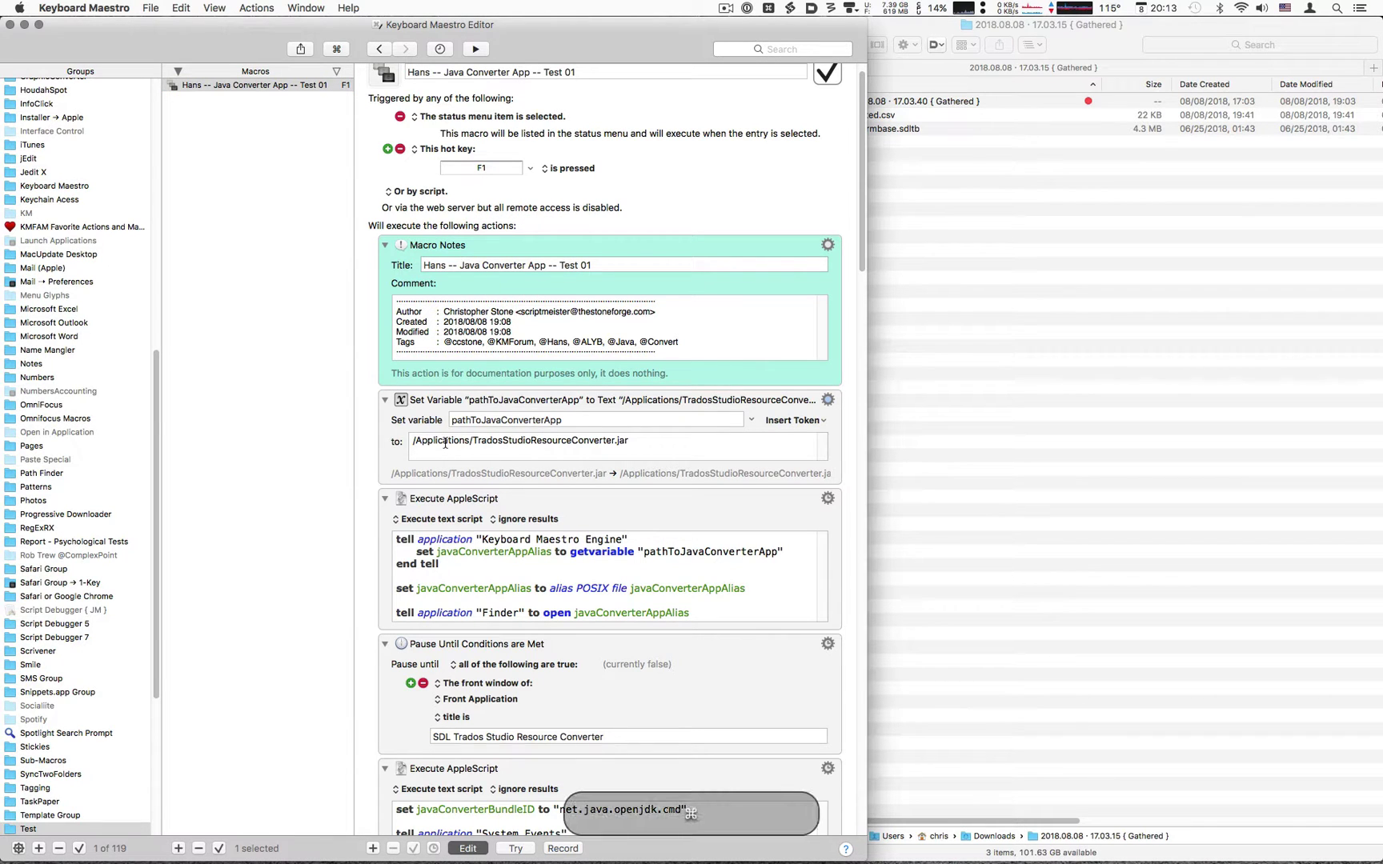
key("F1")
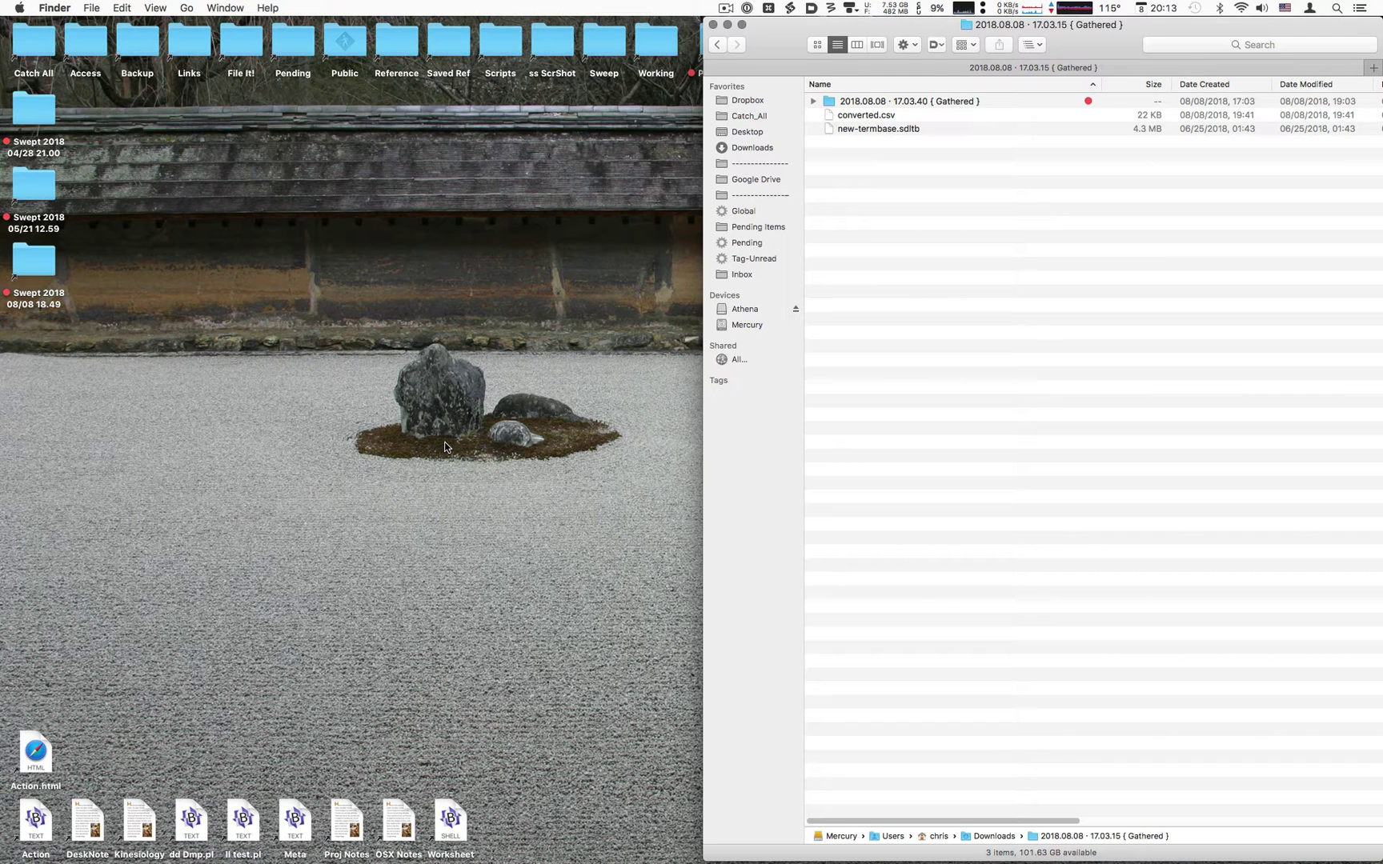
key("n")
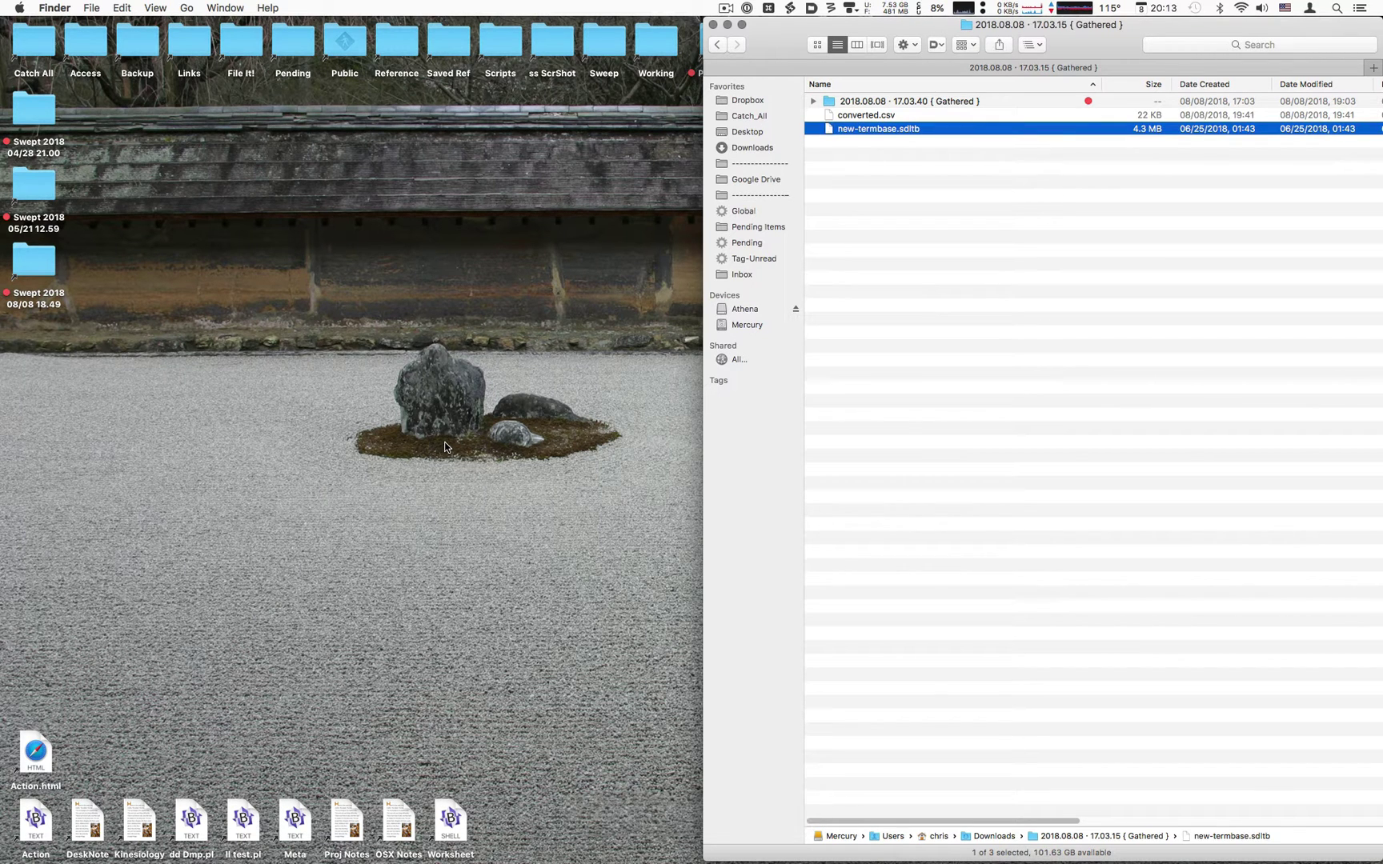
key("Up")
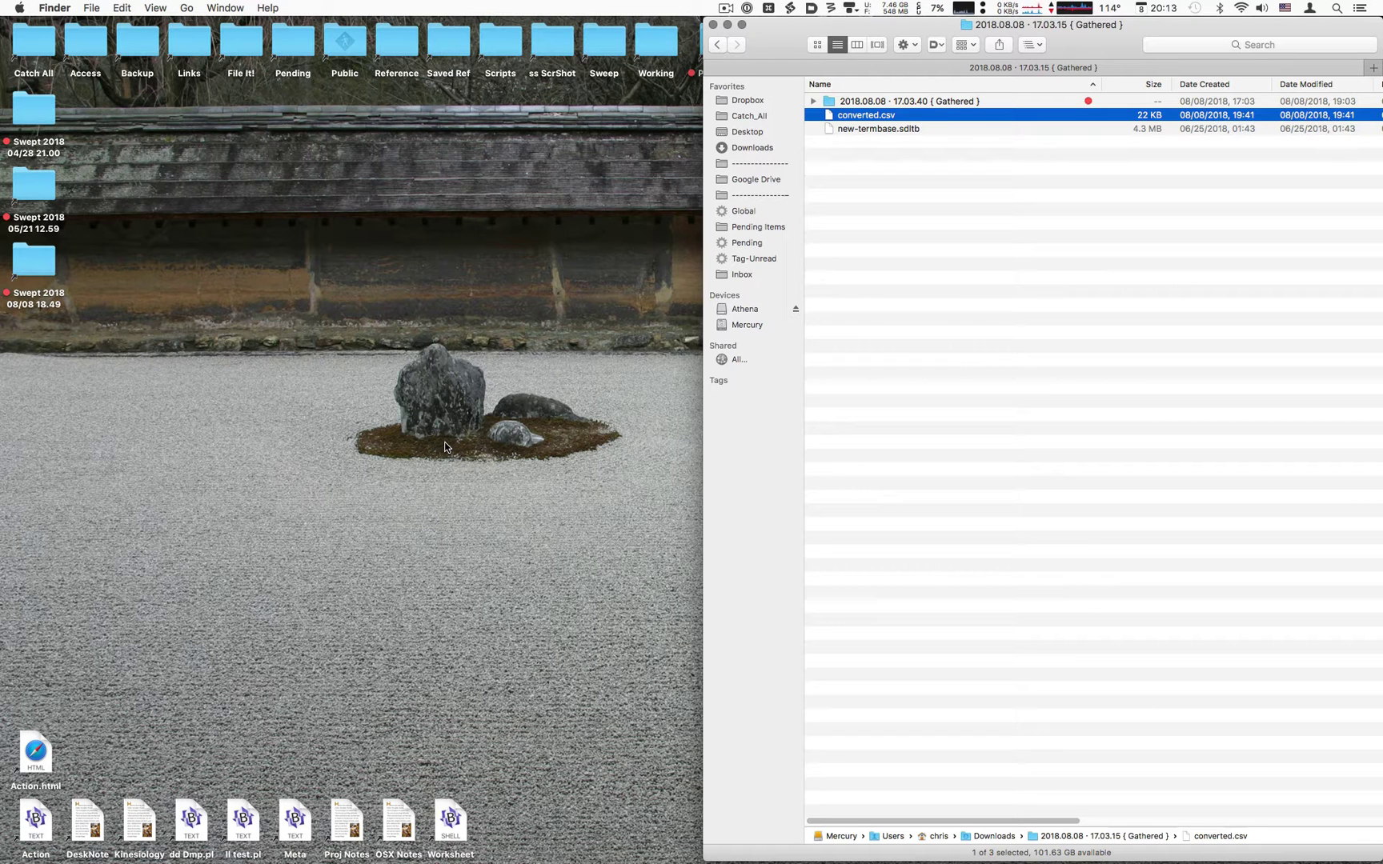
key("super+BackSpace")
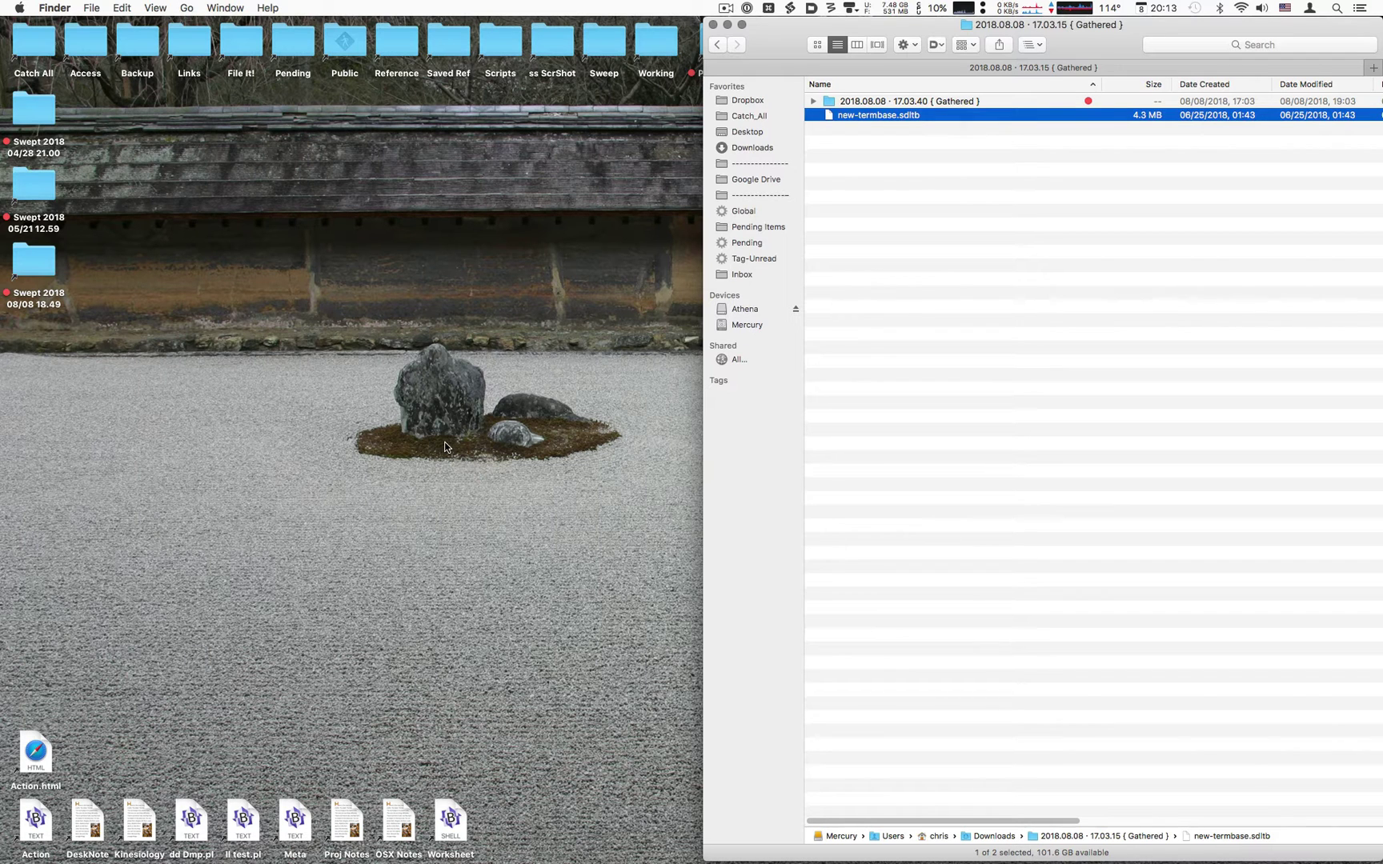
Step: Run the Java Converter App macro to start an SDLTB conversion with new-termbase.sdltb selected in the file chooser
key("F1")
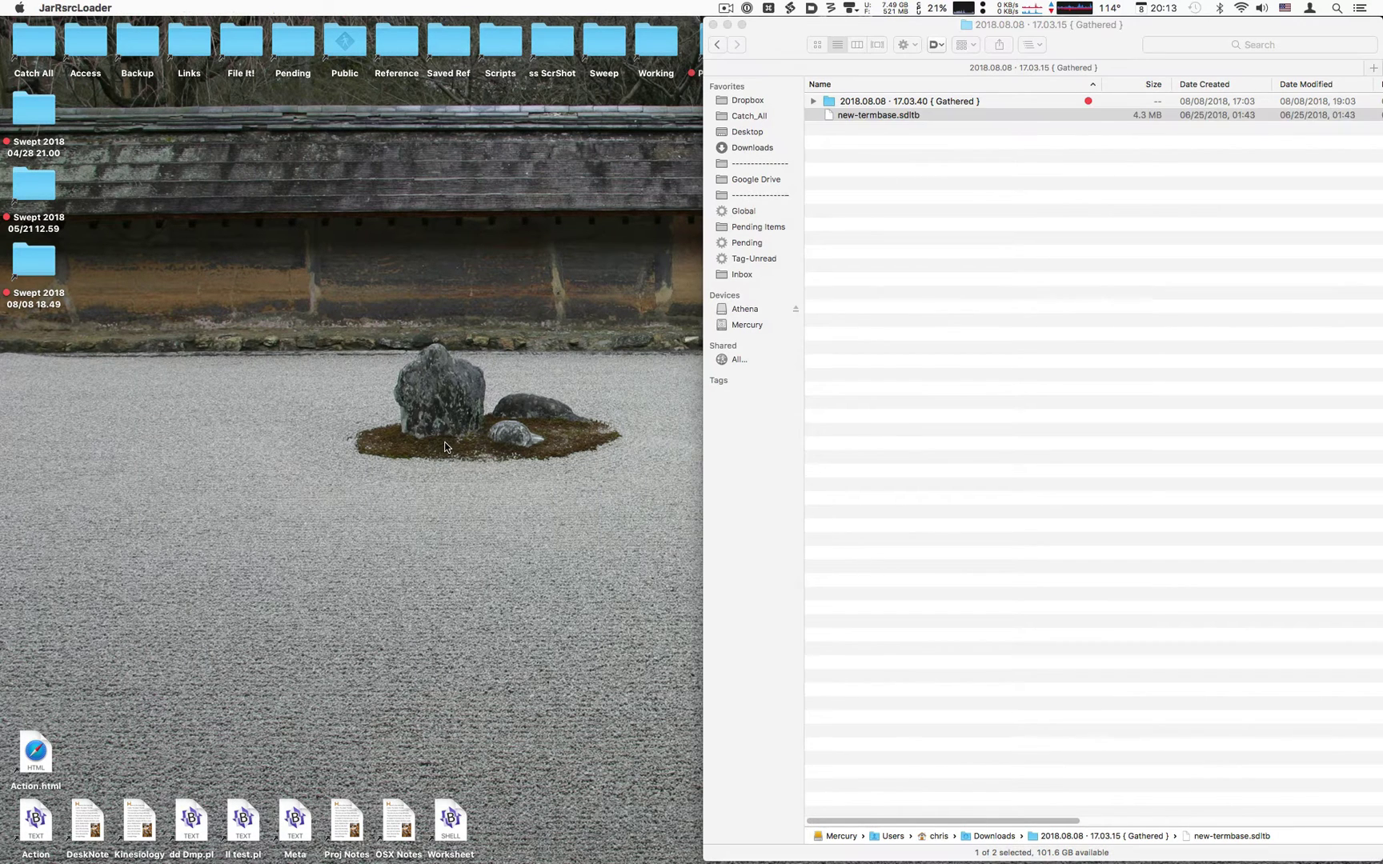
left_click(821, 117)
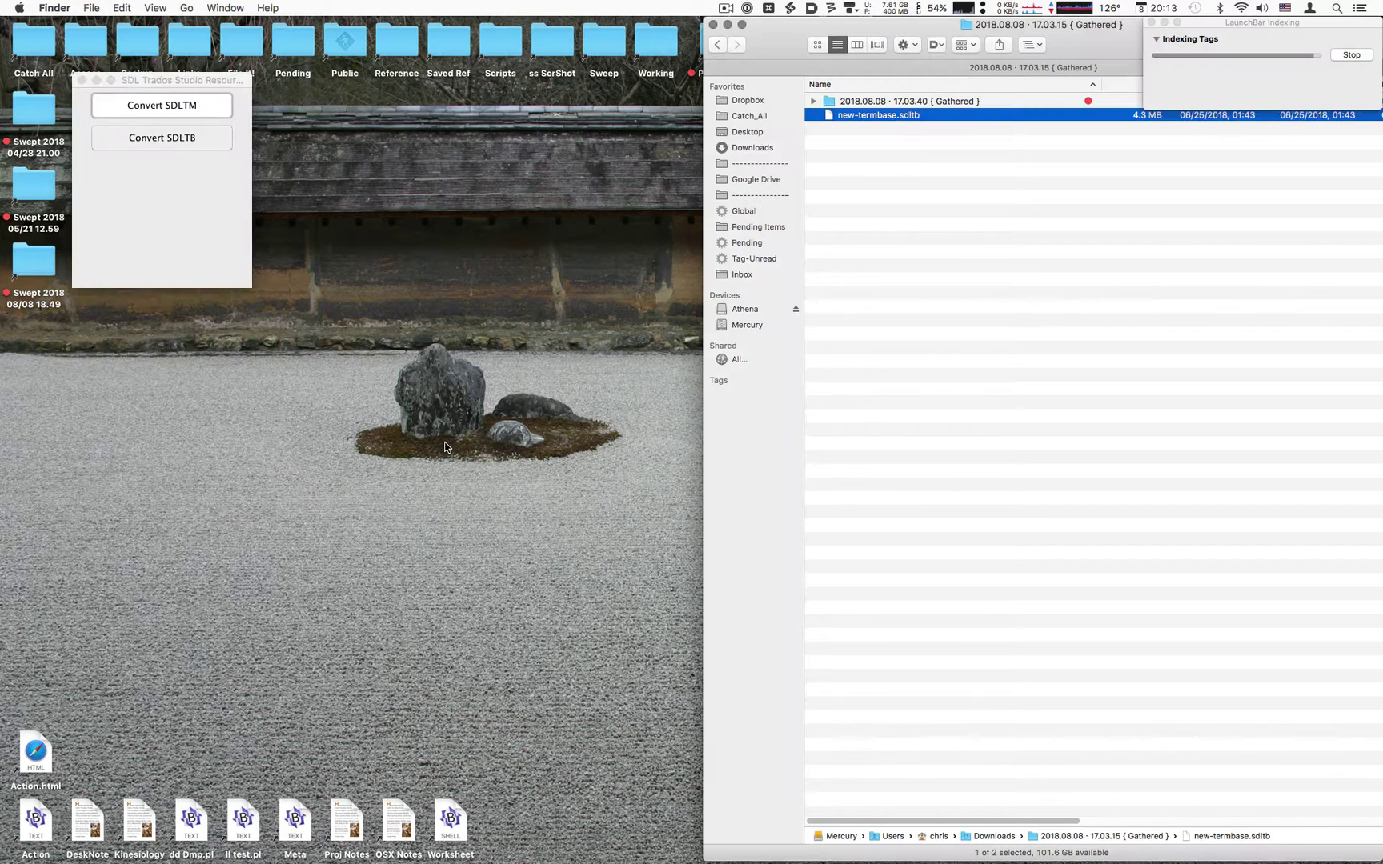
left_click(144, 139)
double_click(144, 143)
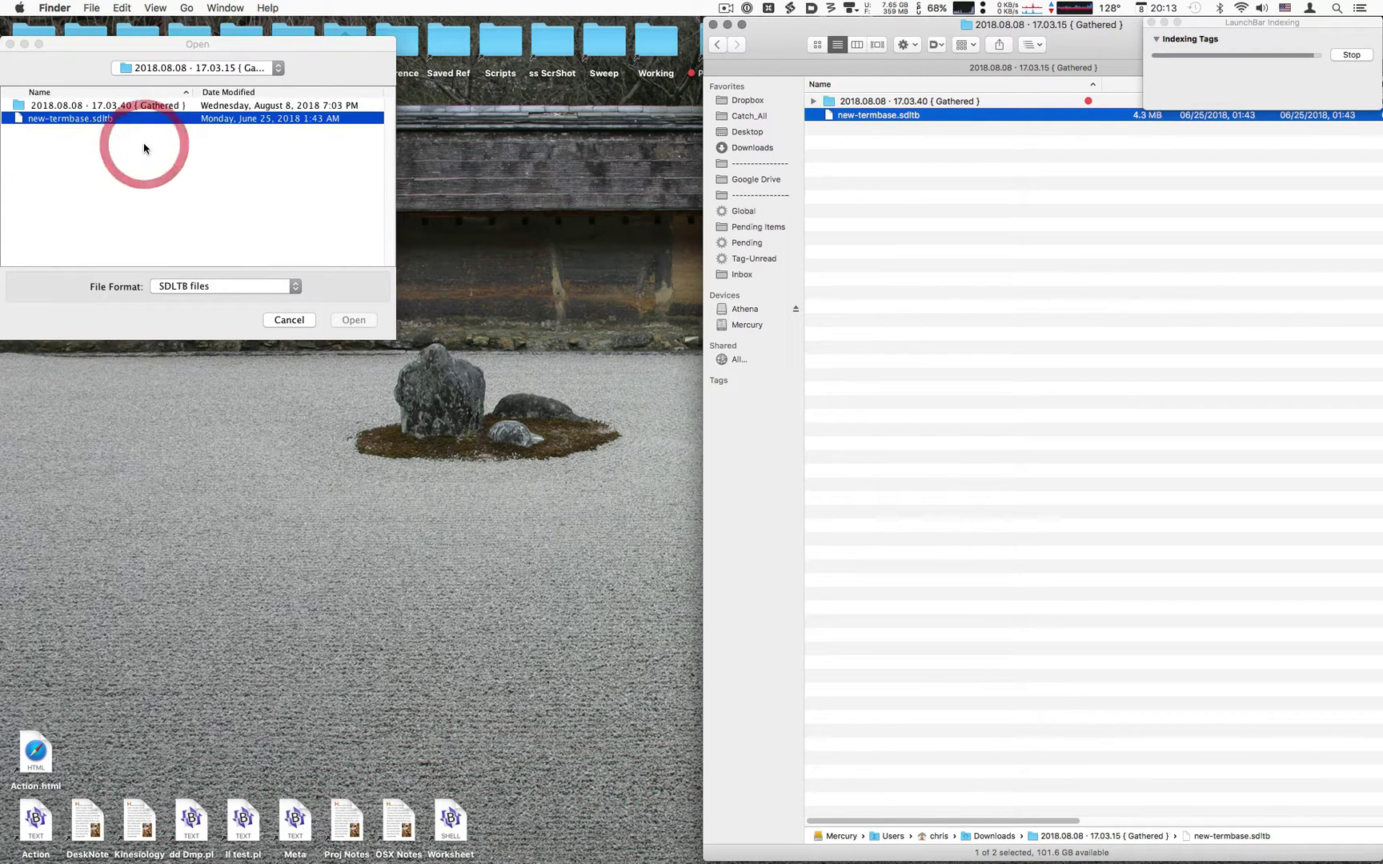
Step: Open the selected termbase, convert it with synonyms in separate columns, and quit the converter
key("Return")
key("Down")
key("Down")
key("Return")
key("Return")
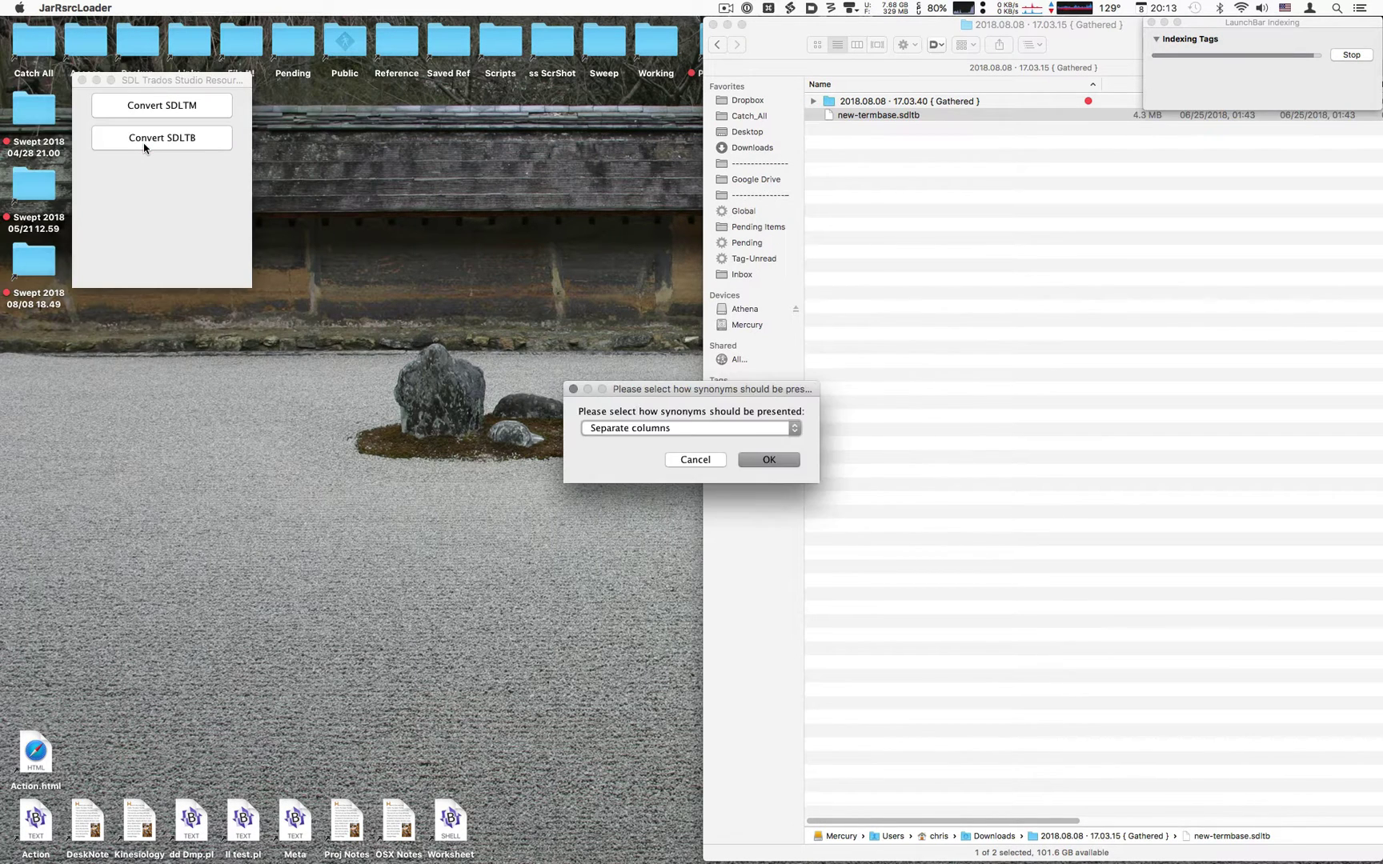
key("Return")
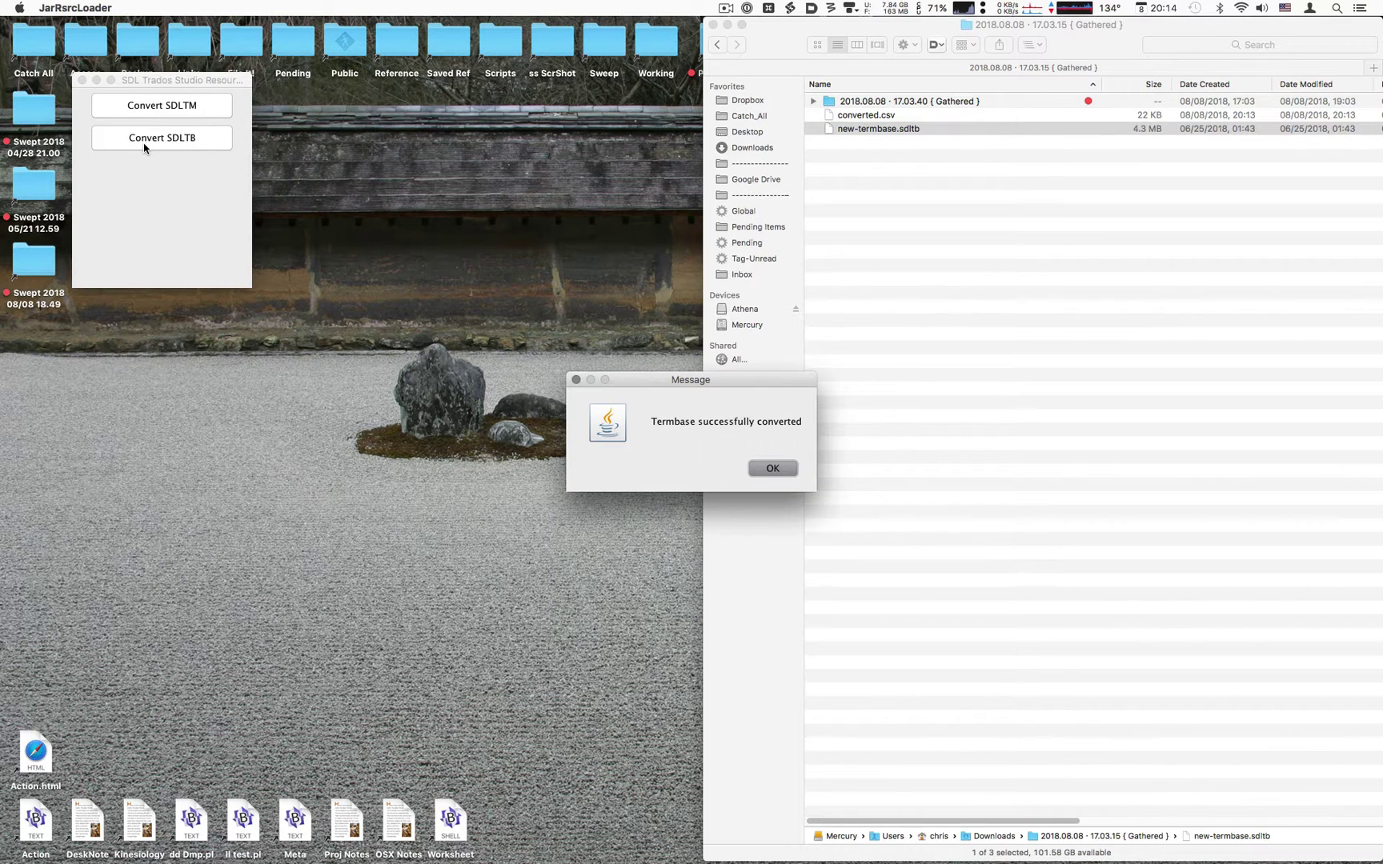
key("Return")
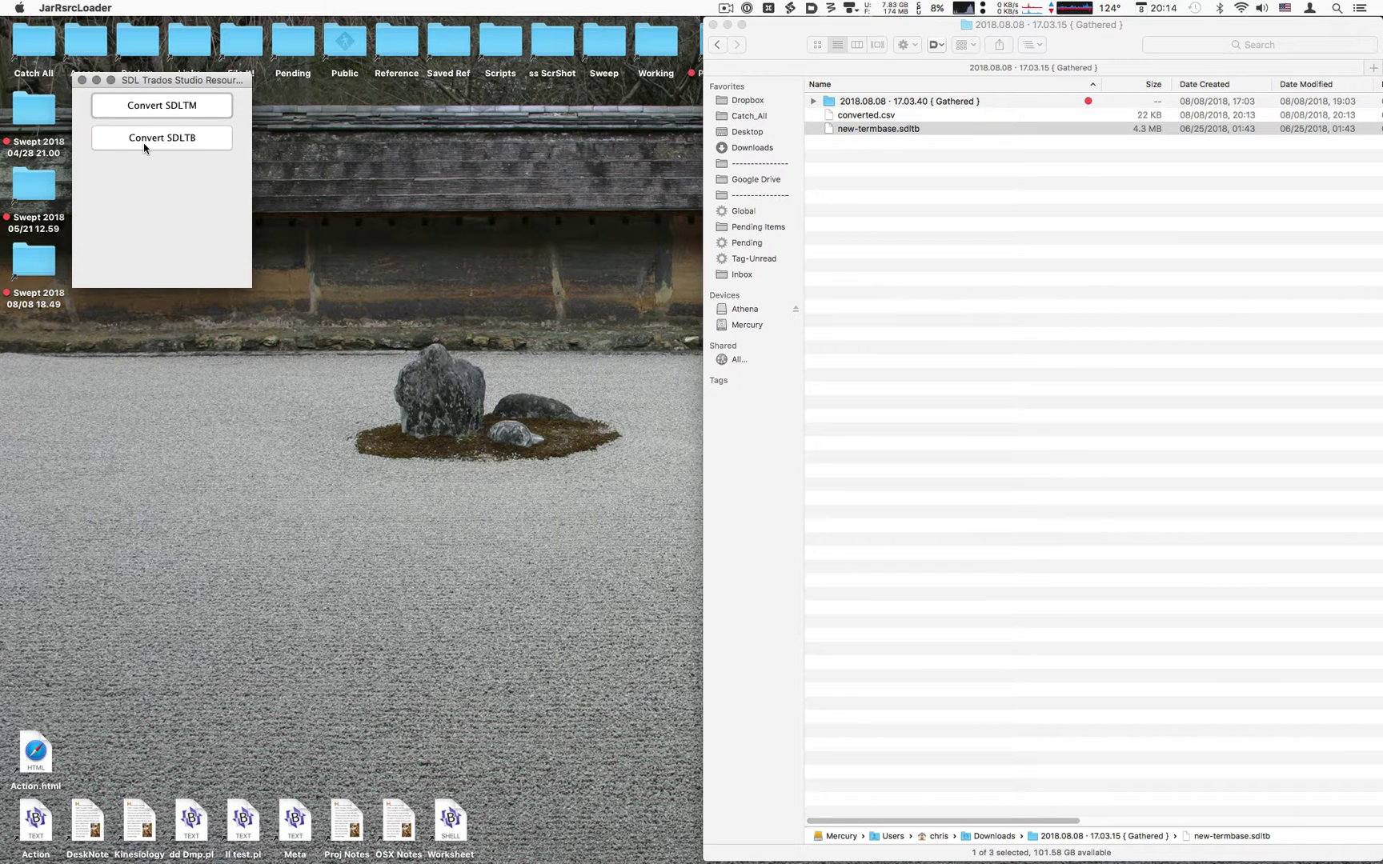
key("super+q")
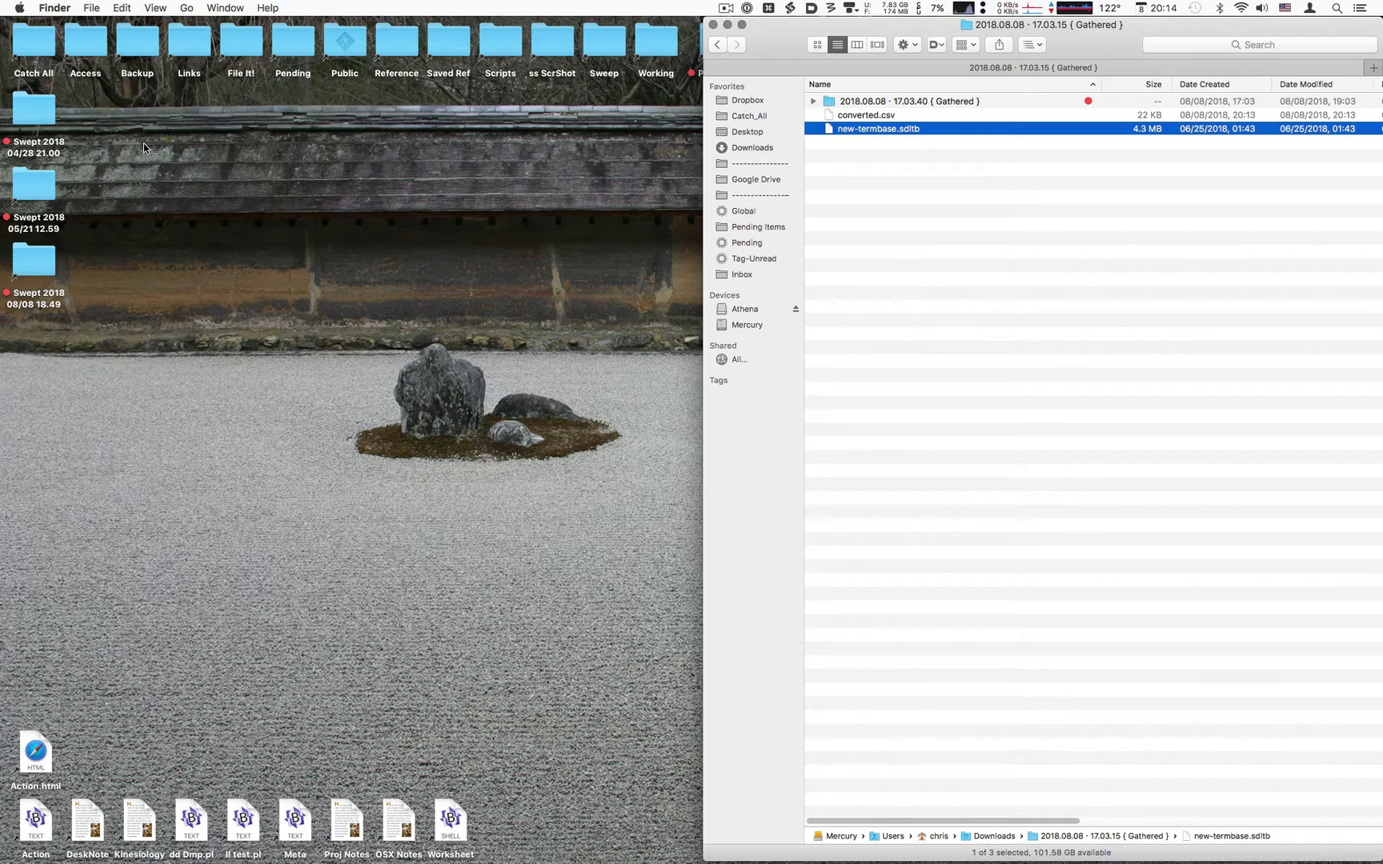
Step: Move the newly created converted.csv to the Trash and clear the Finder selection
key("Up")
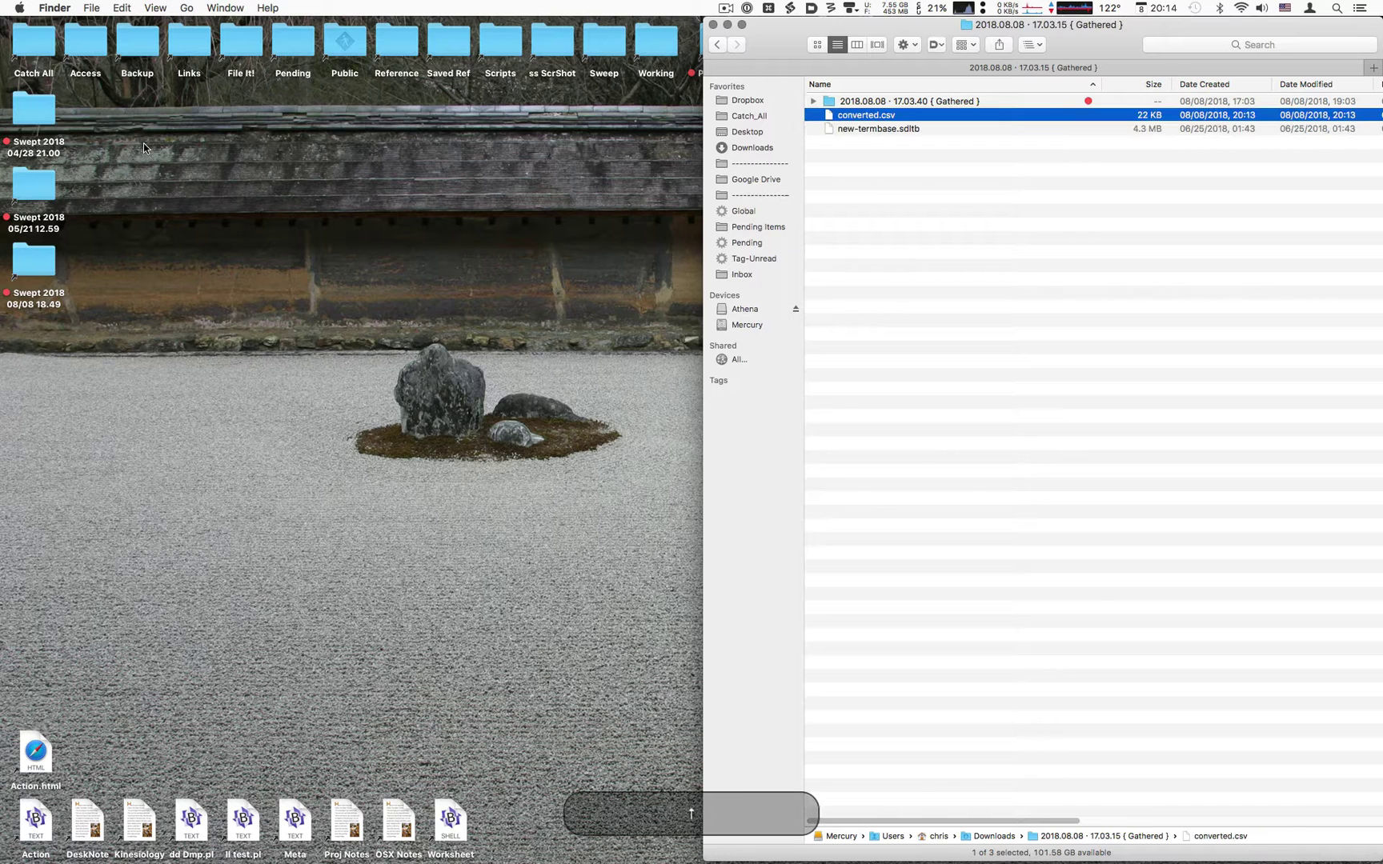
key("super+BackSpace")
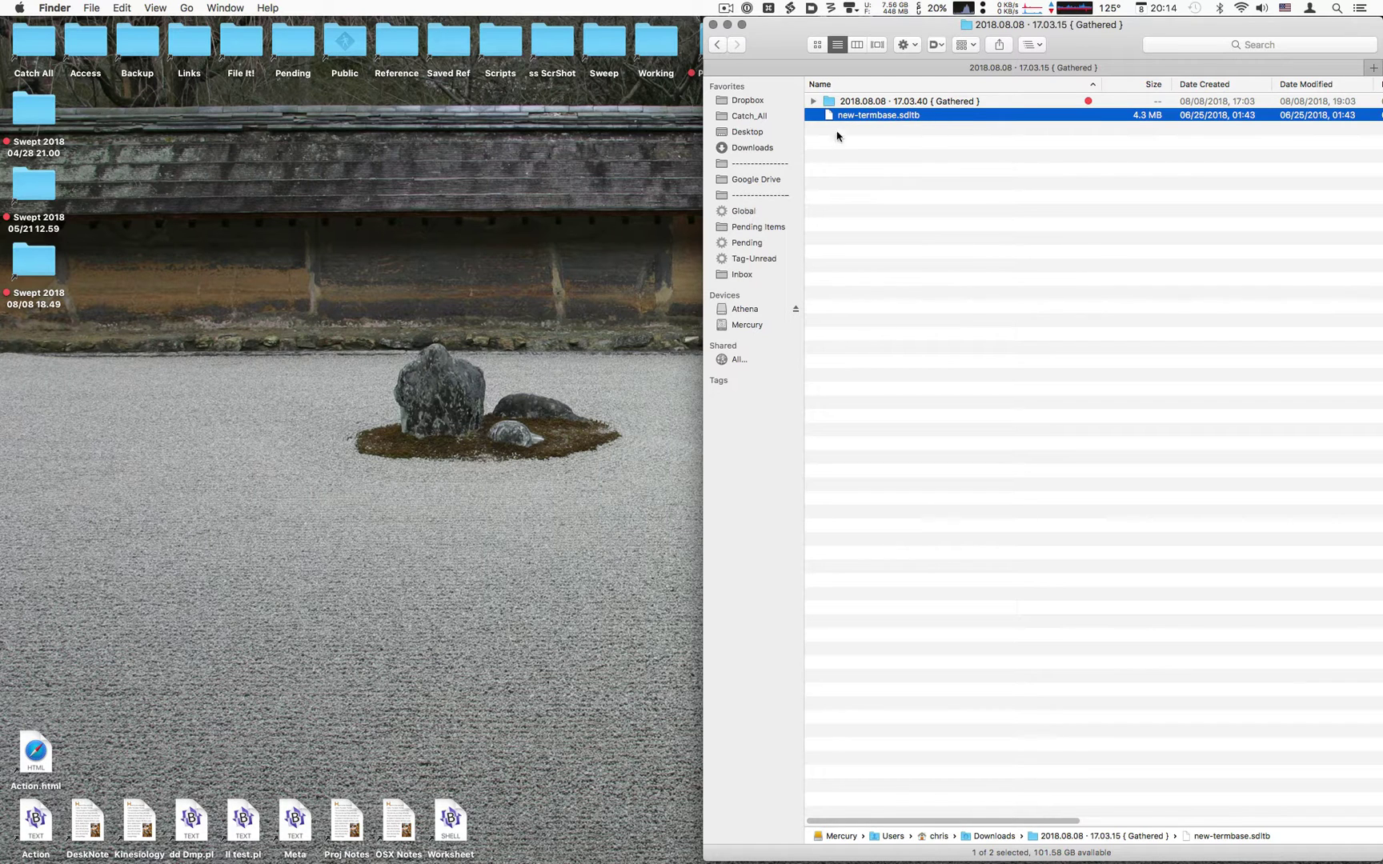
left_click(875, 180)
left_click(842, 184)
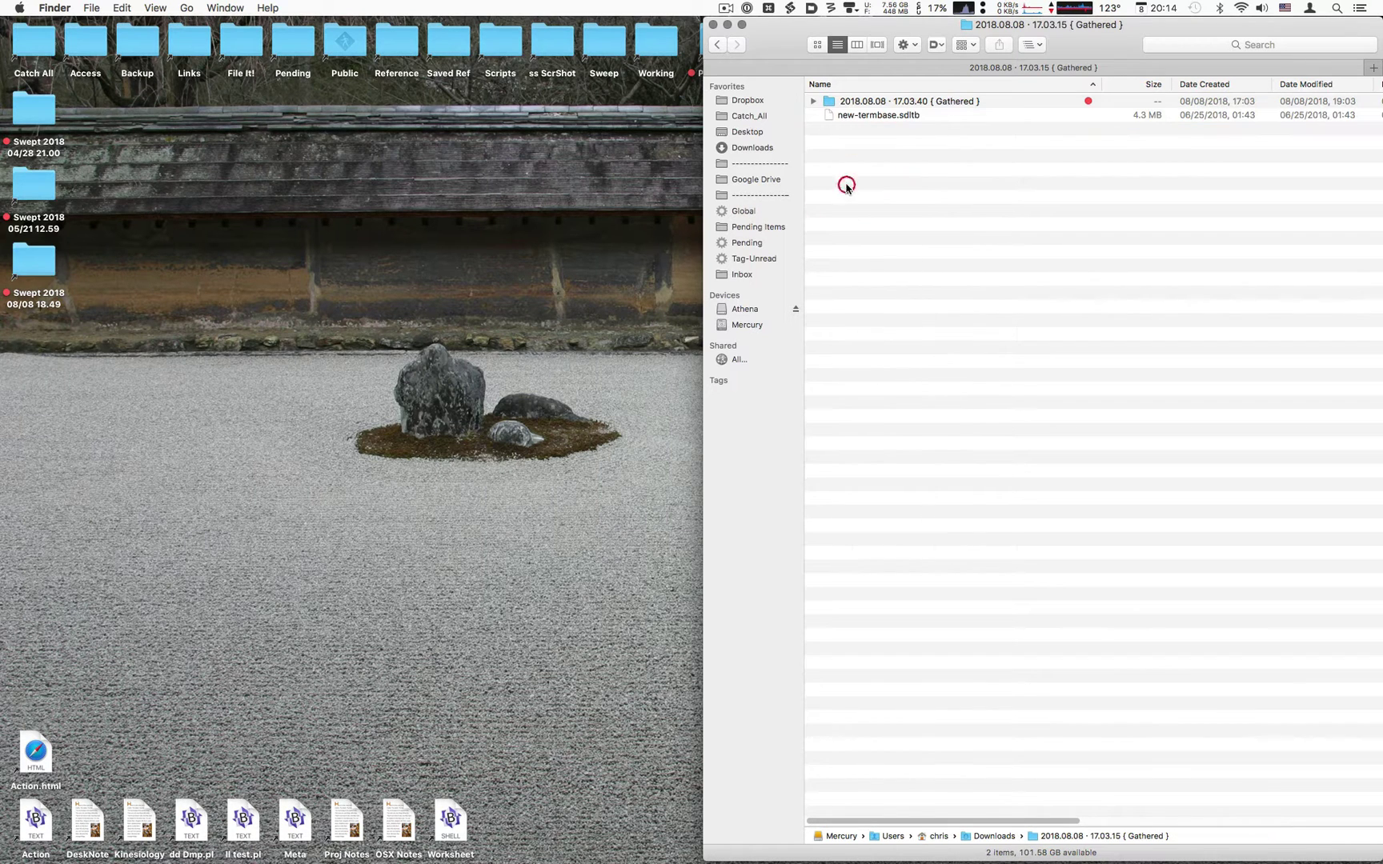
left_click(776, 45)
left_click(860, 208)
left_click(778, 46)
key("super+Tab")
key("Escape")
Step: Browse the Applications folder in LaunchBar, filter it, and launch TradosStudioResourceConverter.jar
key("super+space")
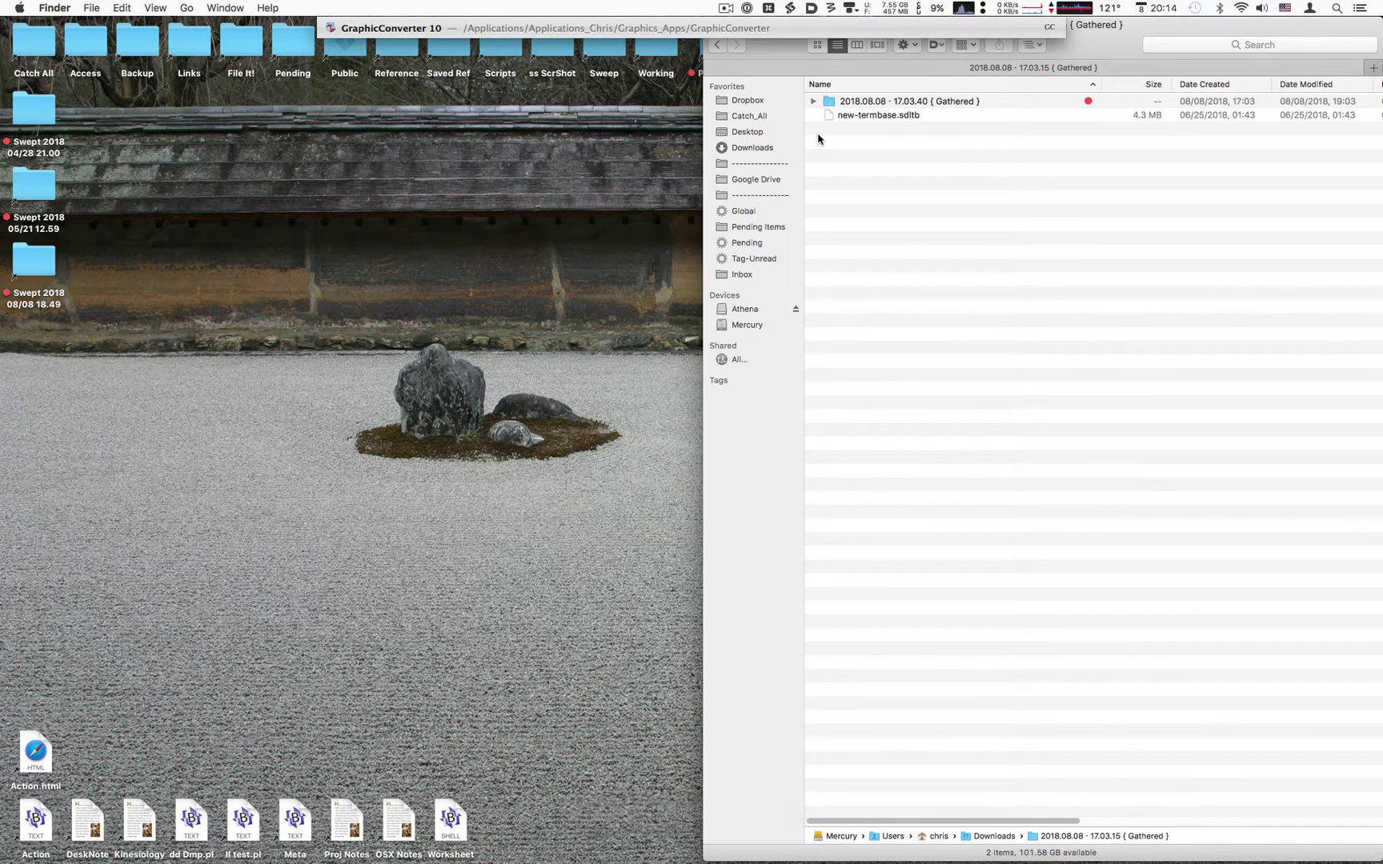
type("/")
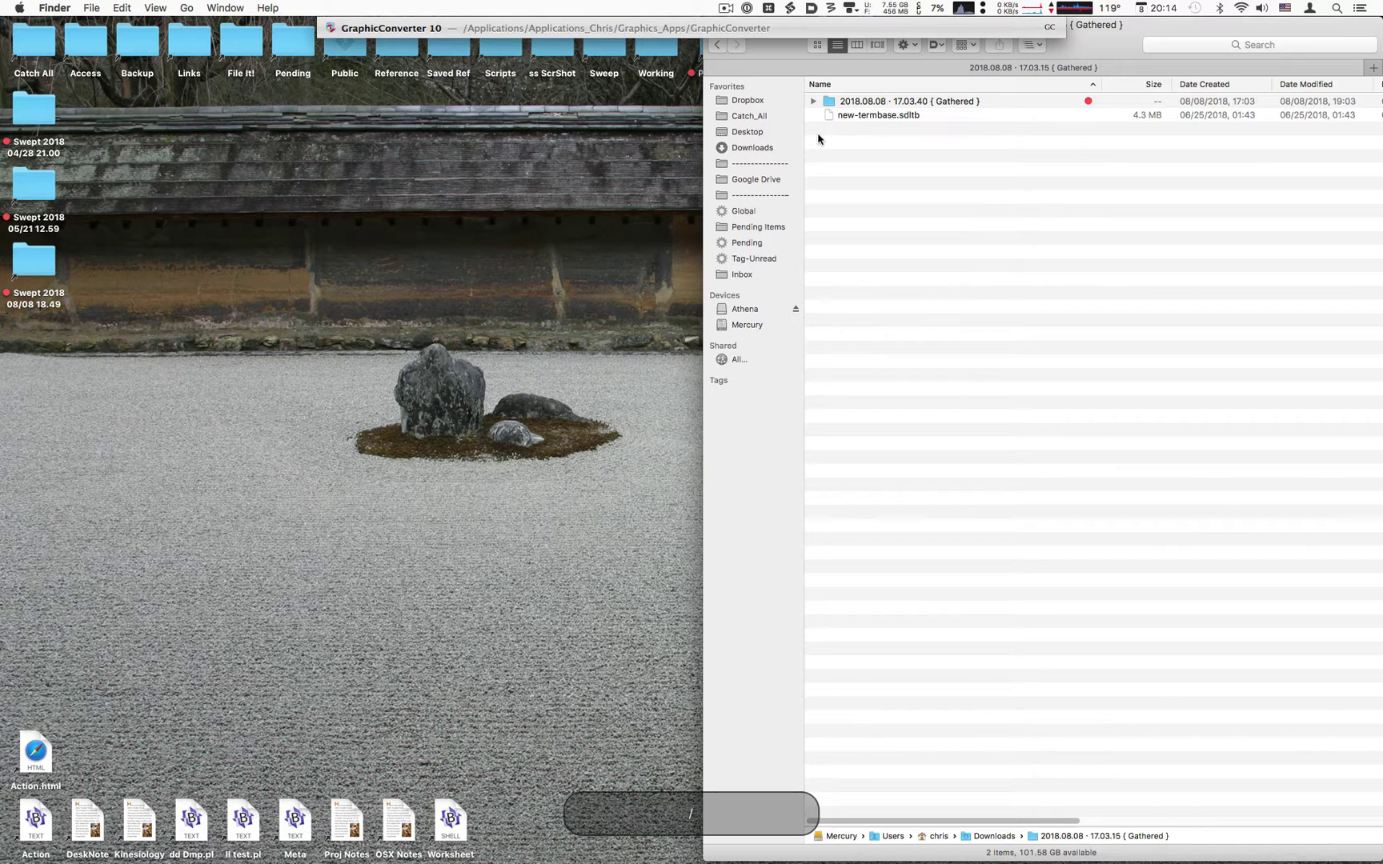
key("Right")
key("Right")
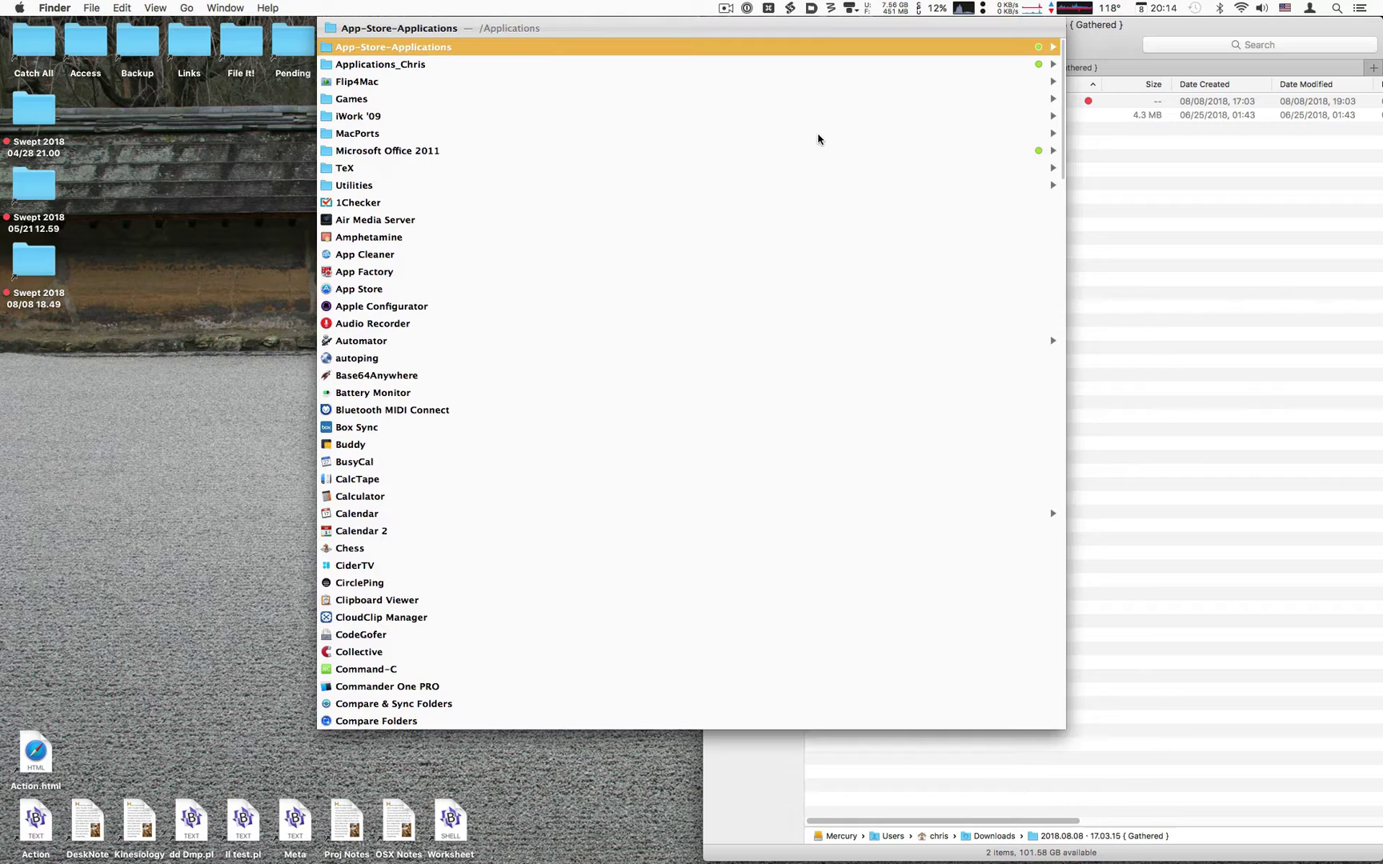
type("ta")
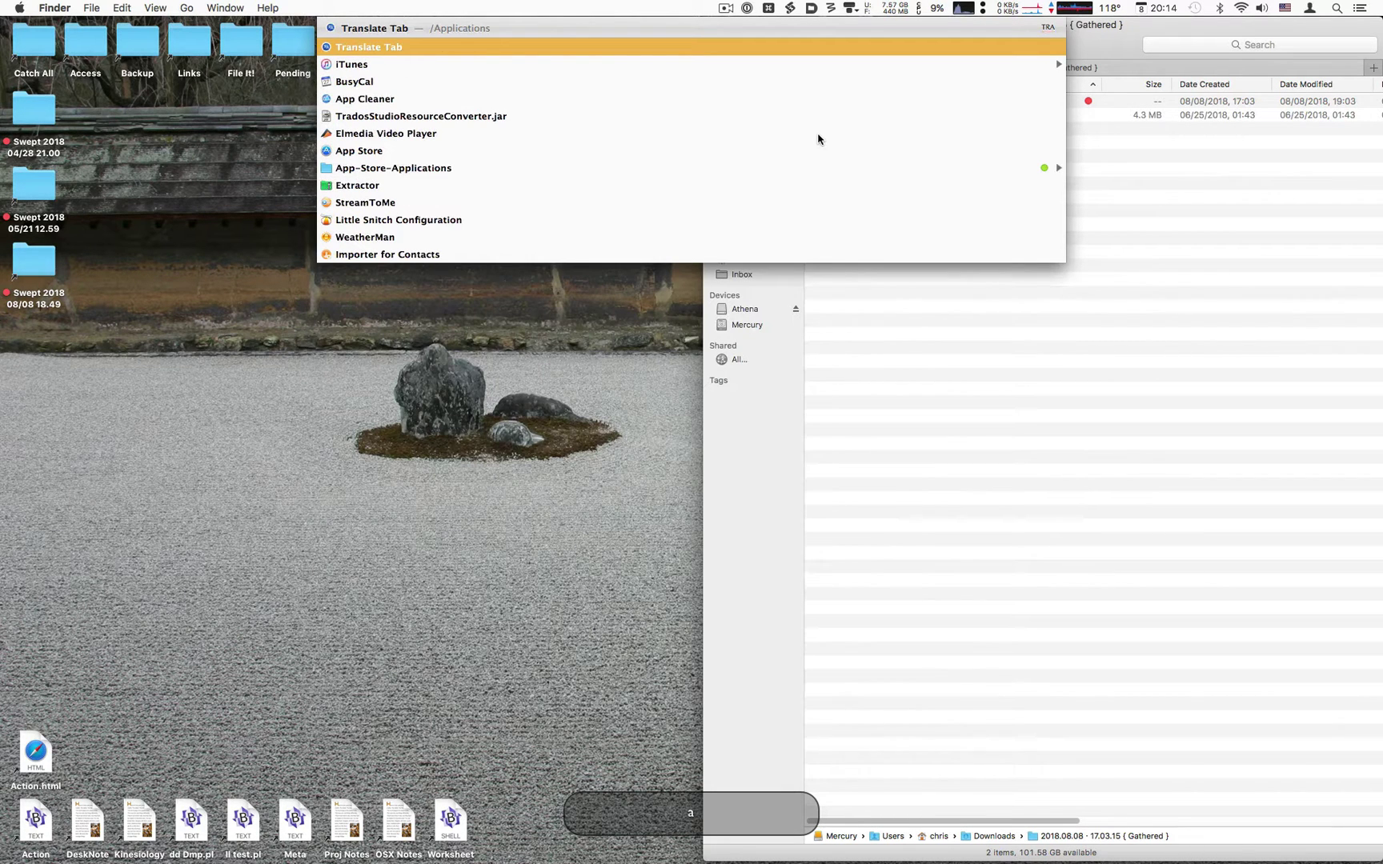
key("Down")
key("Down")
key("Down")
key("Down")
key("Return")
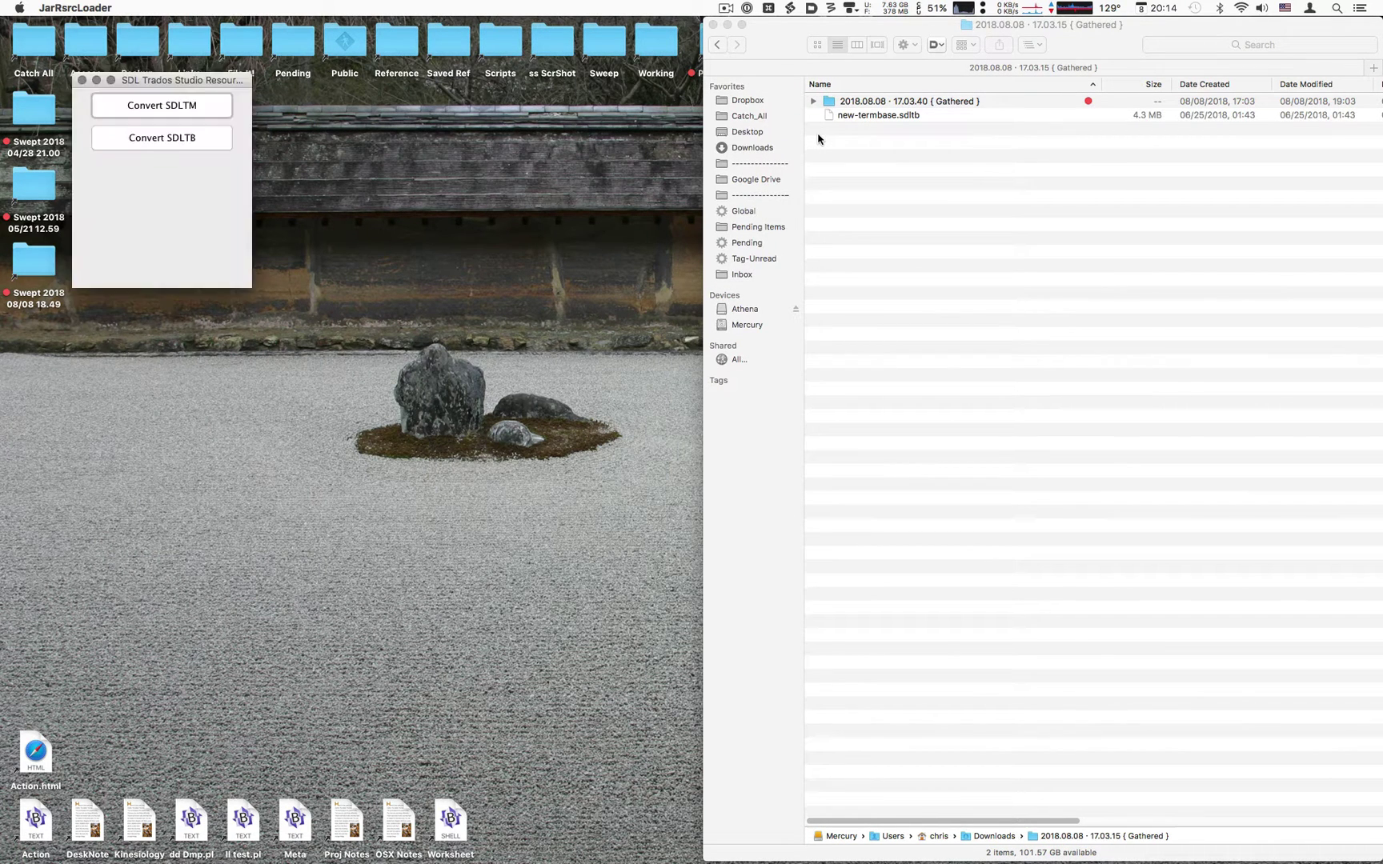
Step: Start a Convert SDLTB operation and try to jump directly to another folder in the file chooser
left_click(125, 139)
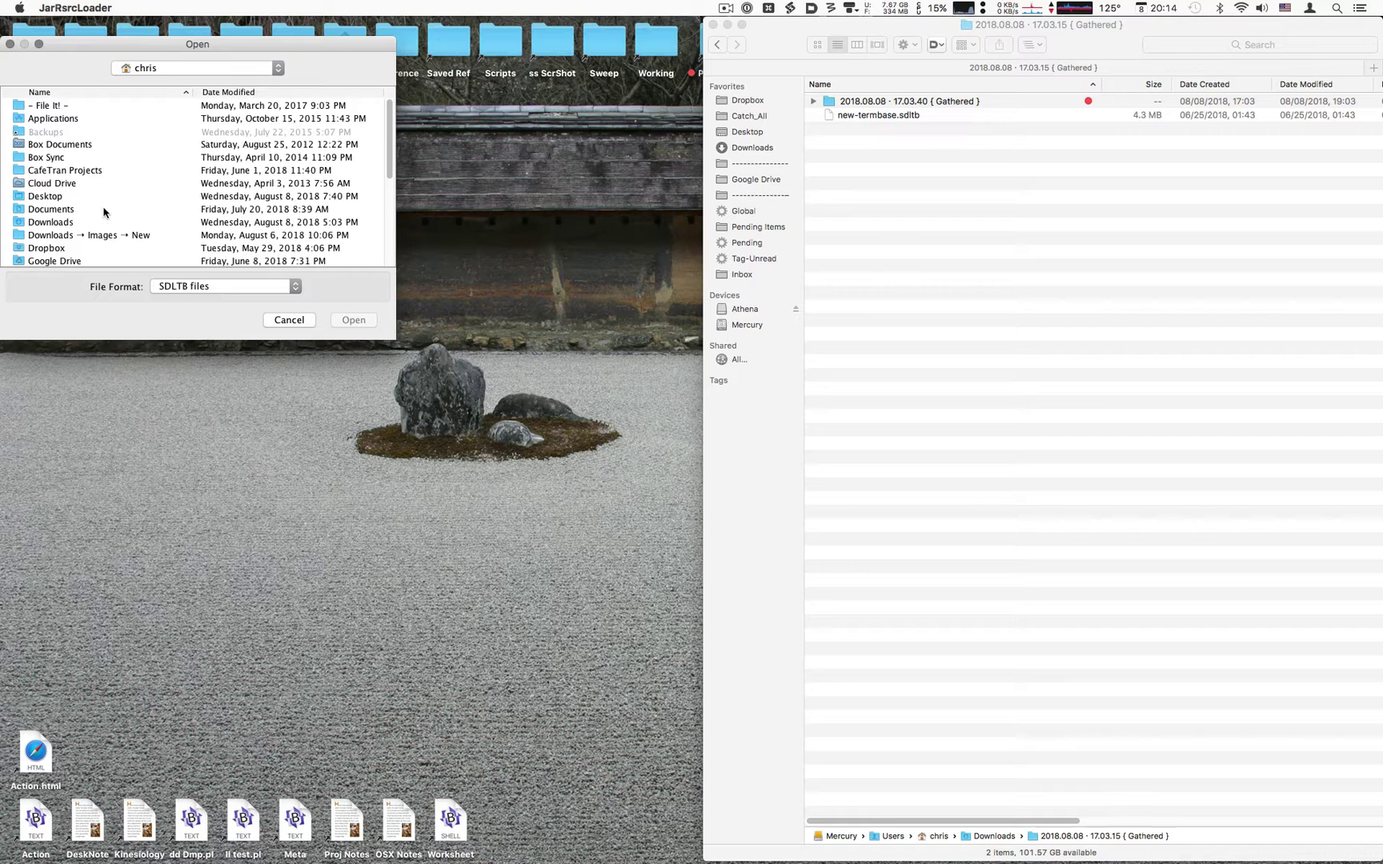
key("d")
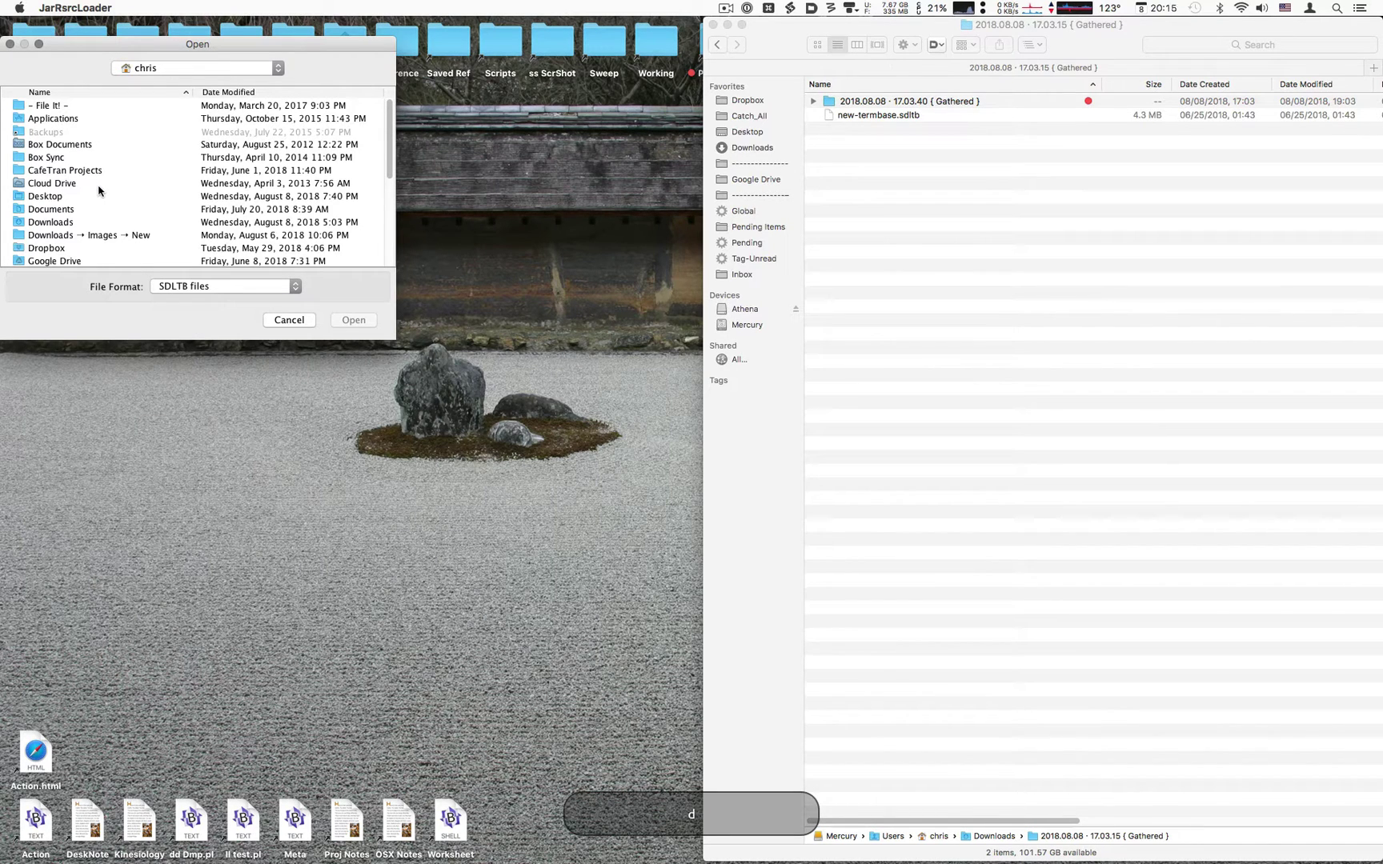
key("super+shift+g")
key("super+g")
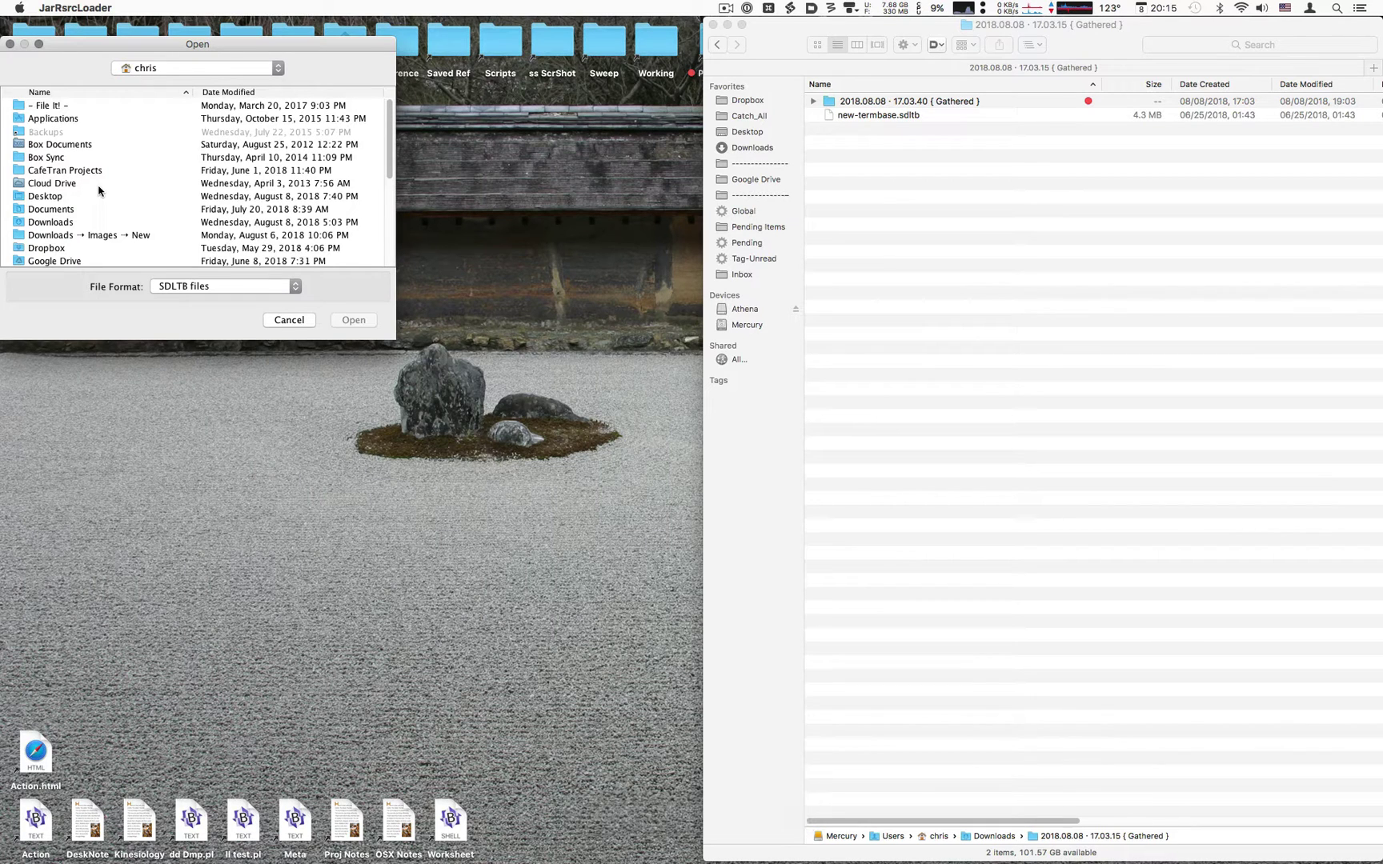
key("super+shift+d")
key("super+shift+o")
key("ctrl+F7")
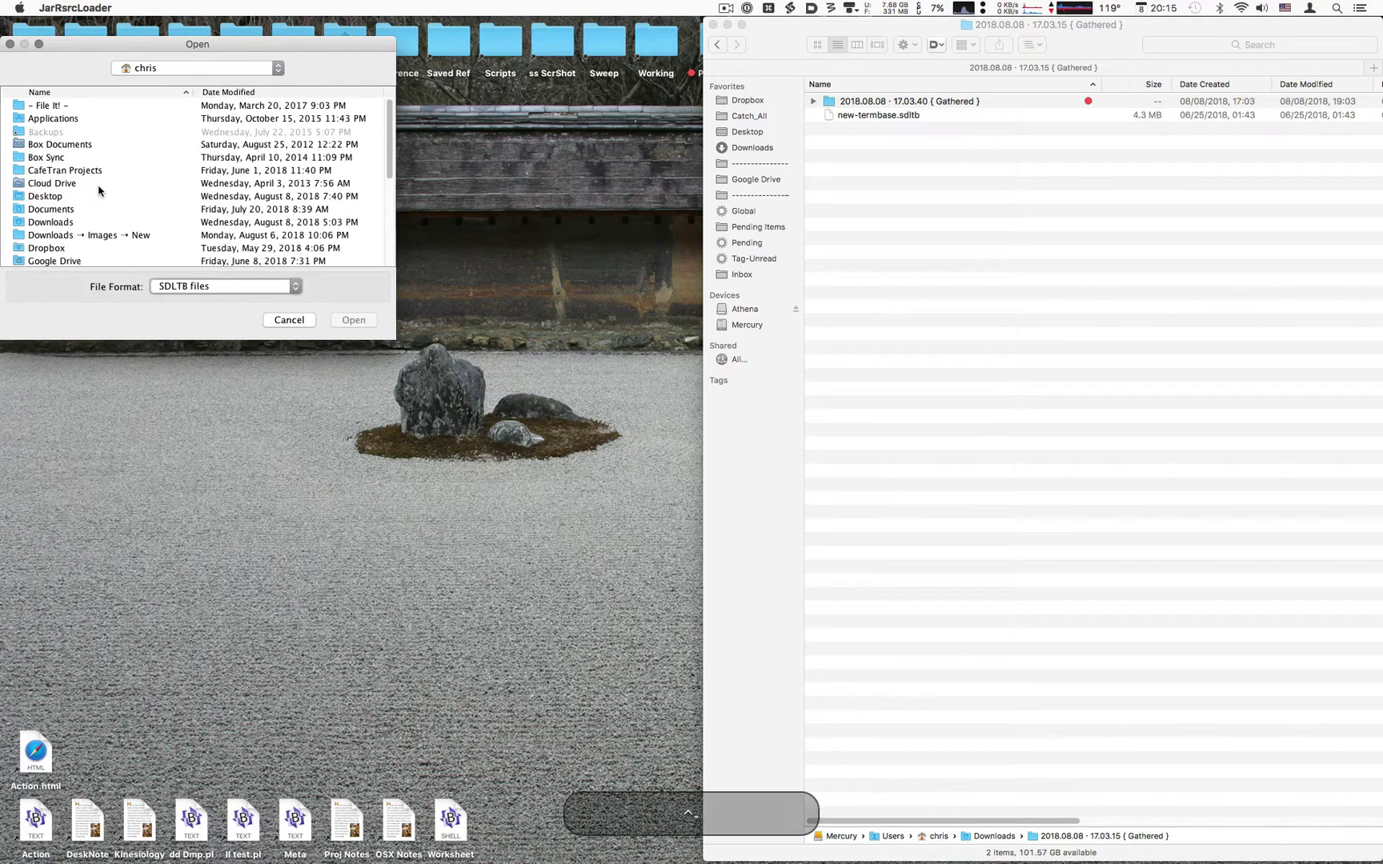
Step: Try to move focus to the file chooser's folder list and step through its first folders, ending on Applications
key("Tab")
key("Tab")
key("Tab")
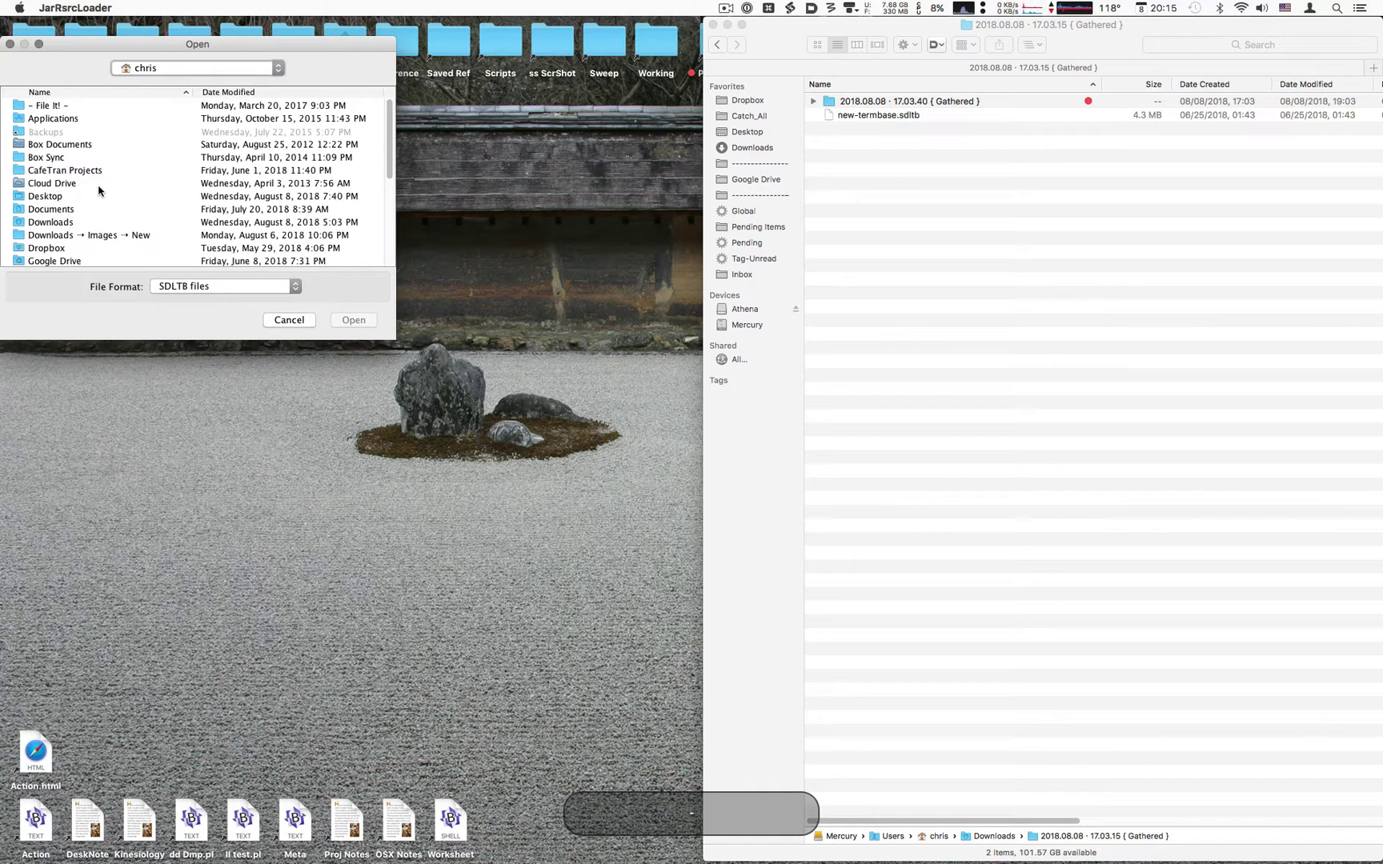
key("Down")
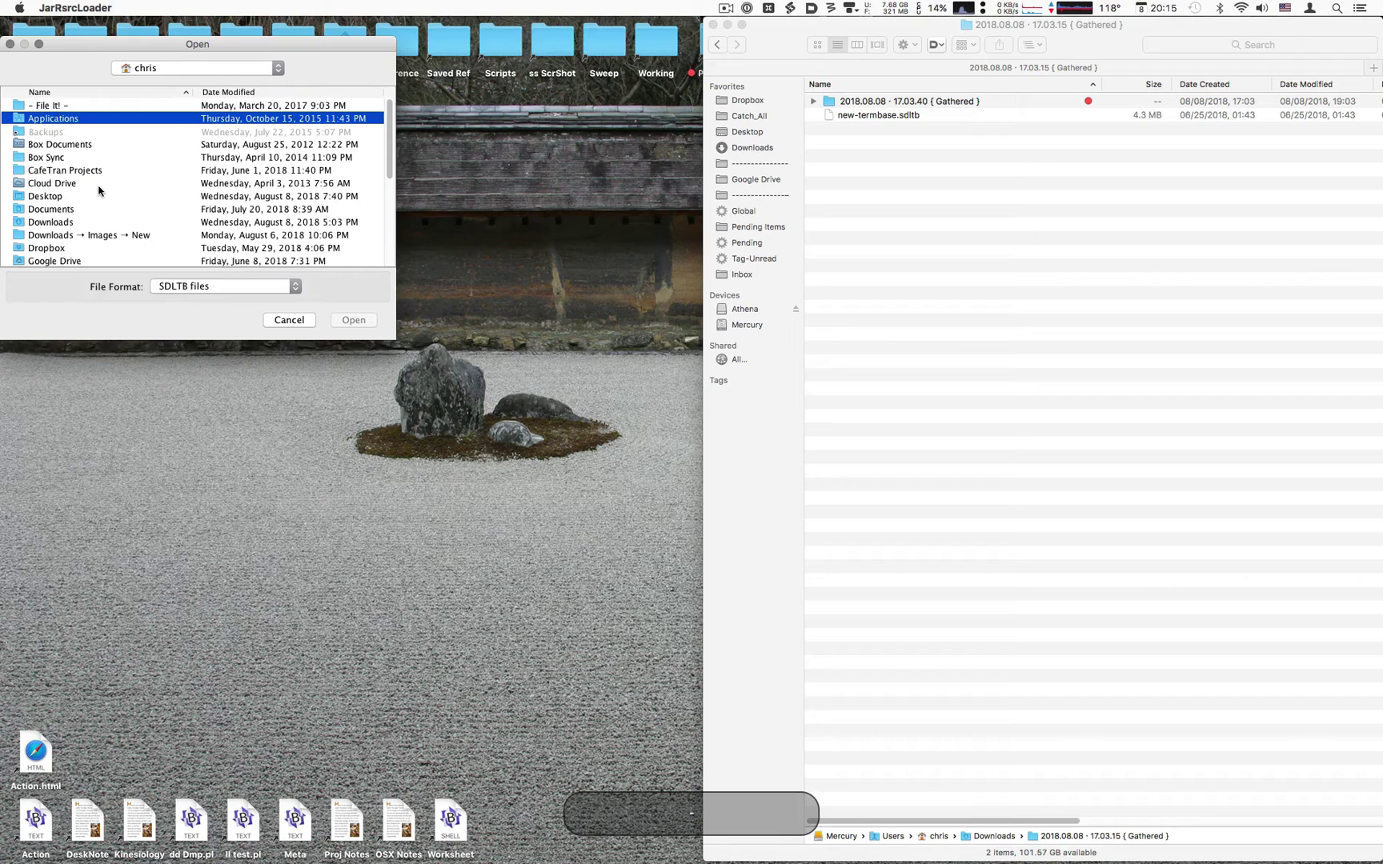
key("Up")
key("Down")
key("Up")
key("Down")
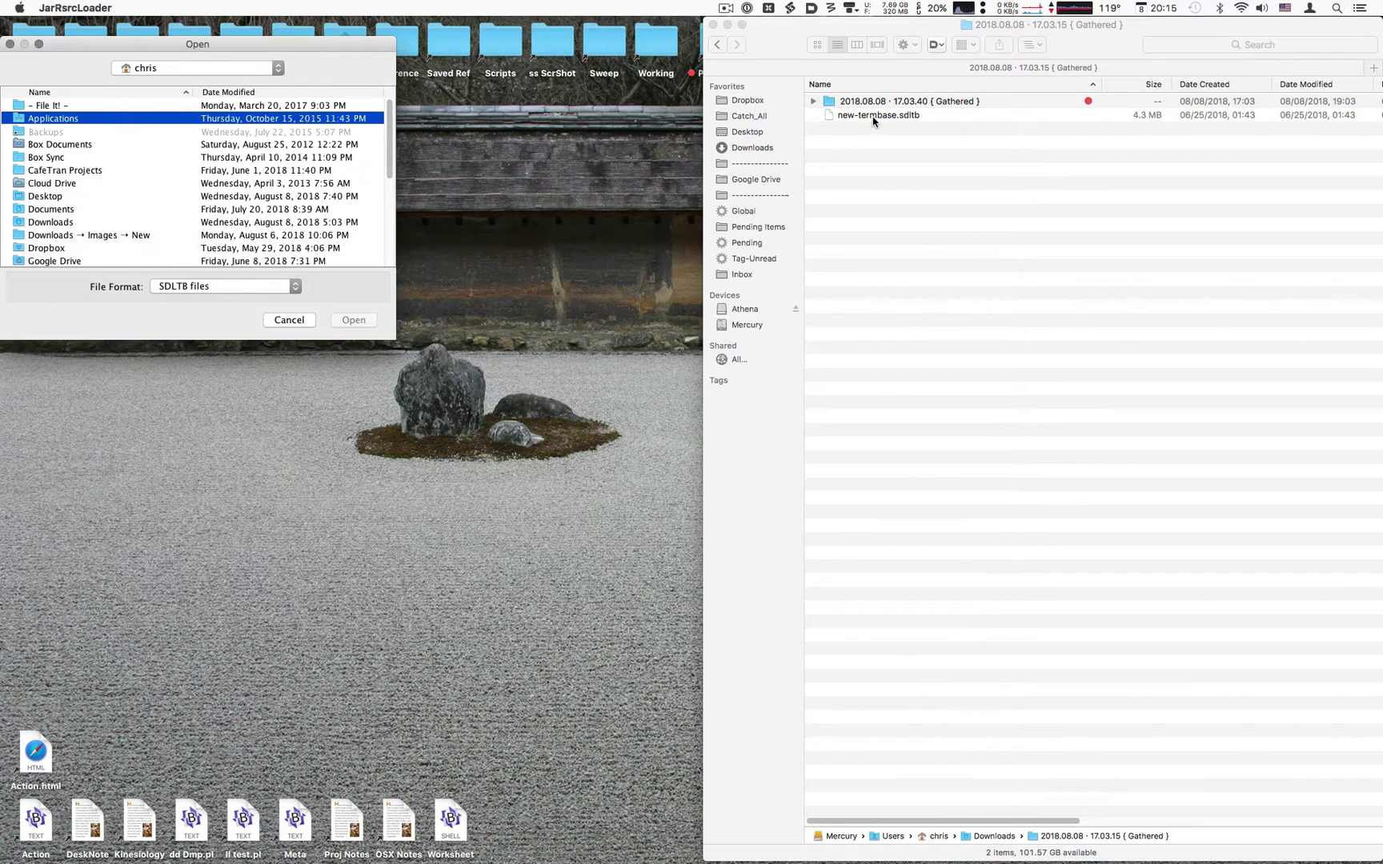
Step: Supply new-termbase.sdltb from the Finder window to the file chooser and open it for conversion
left_click_drag(873, 120, 148, 169)
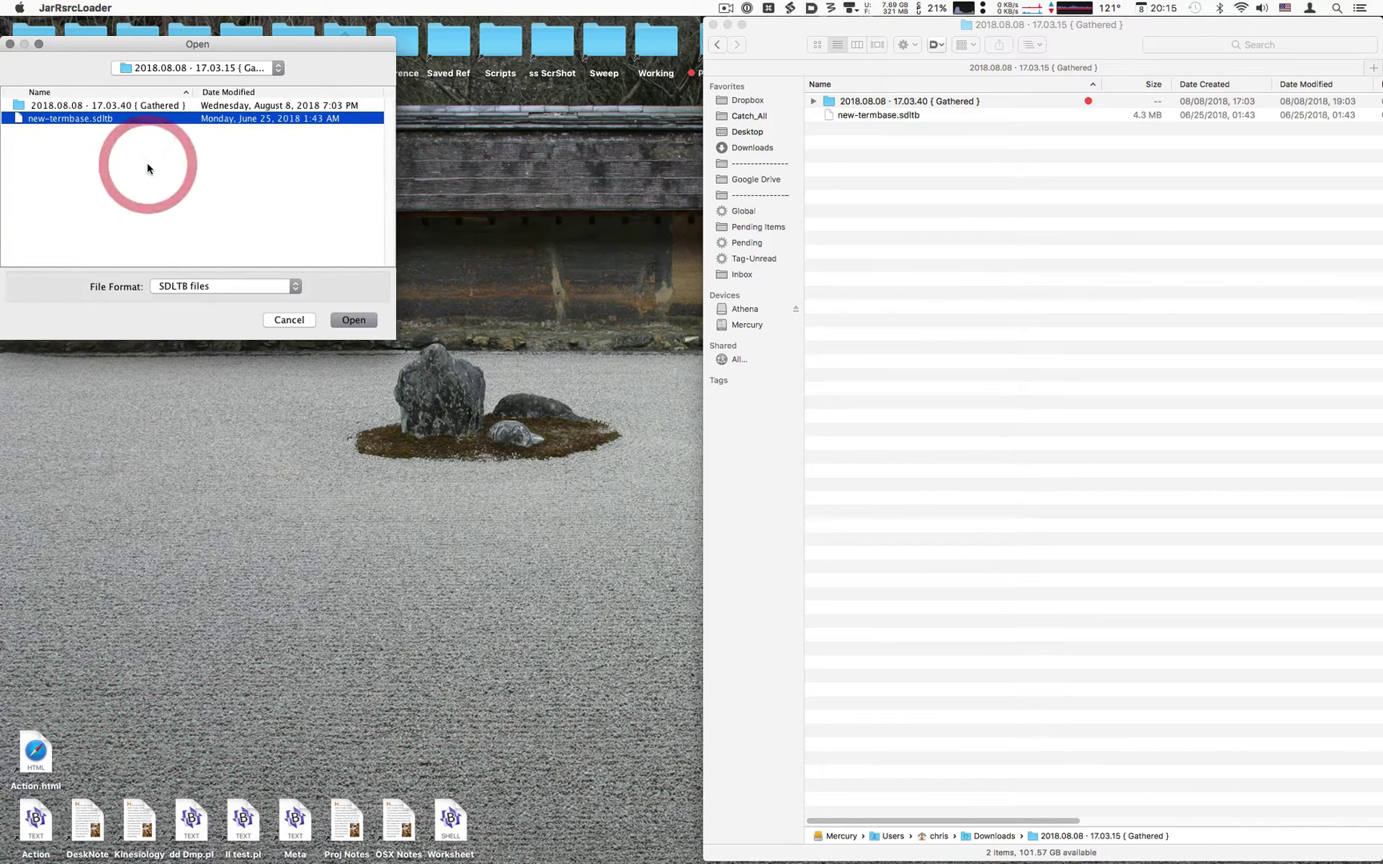
left_click(362, 320)
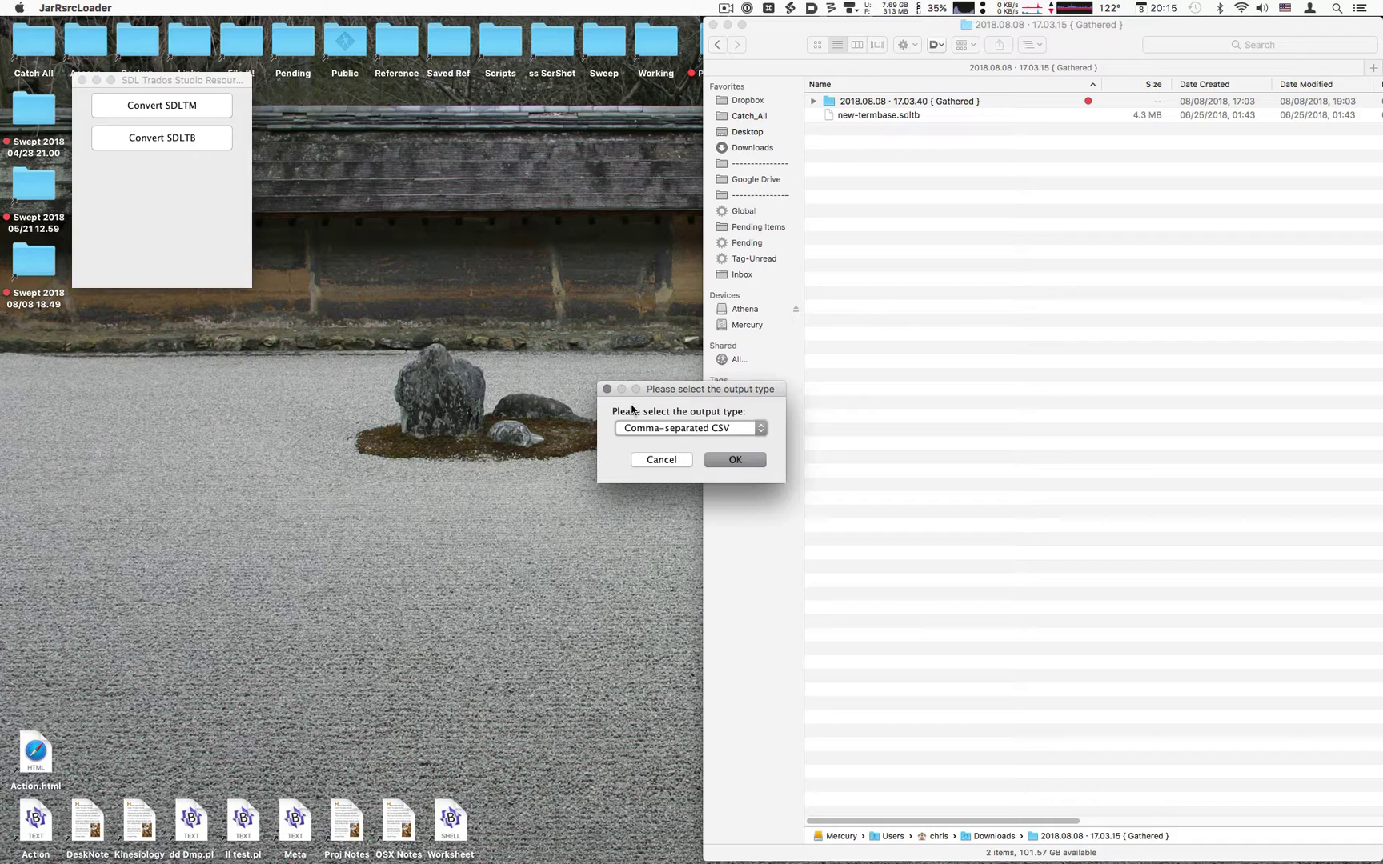
left_click(598, 370)
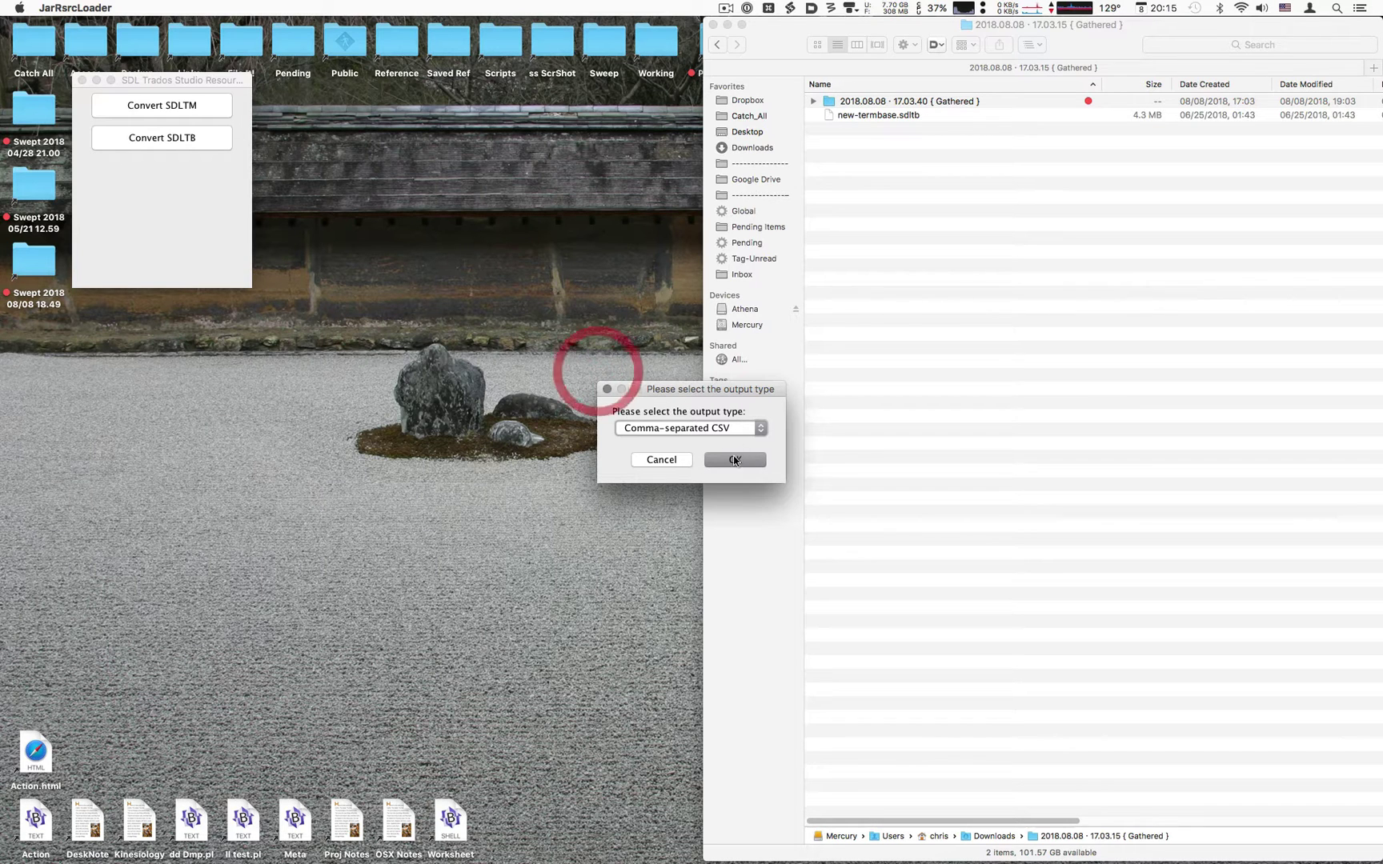
Step: Cancel the output type selection and close the resource converter
left_click(658, 463)
left_click(156, 230)
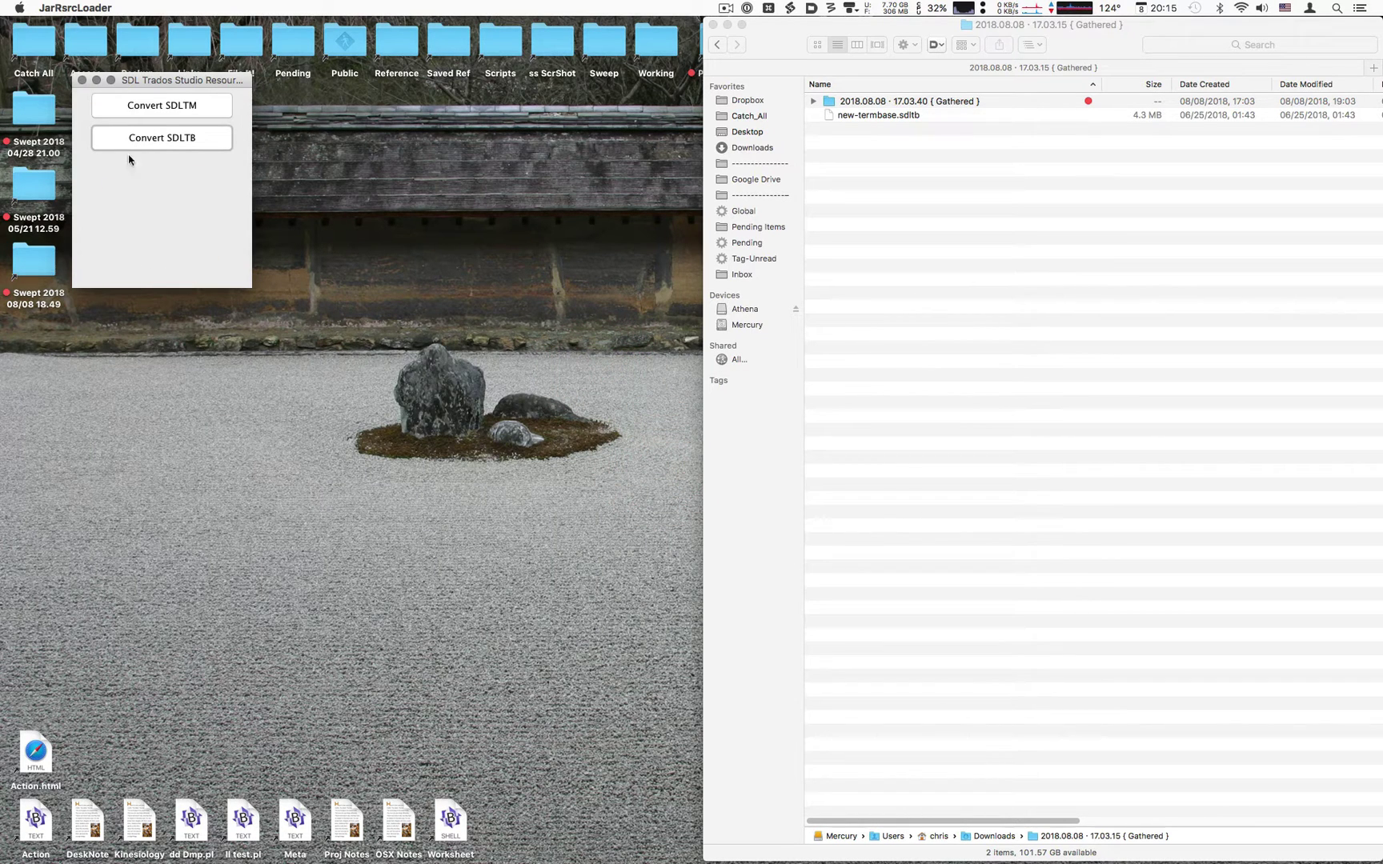
left_click(81, 80)
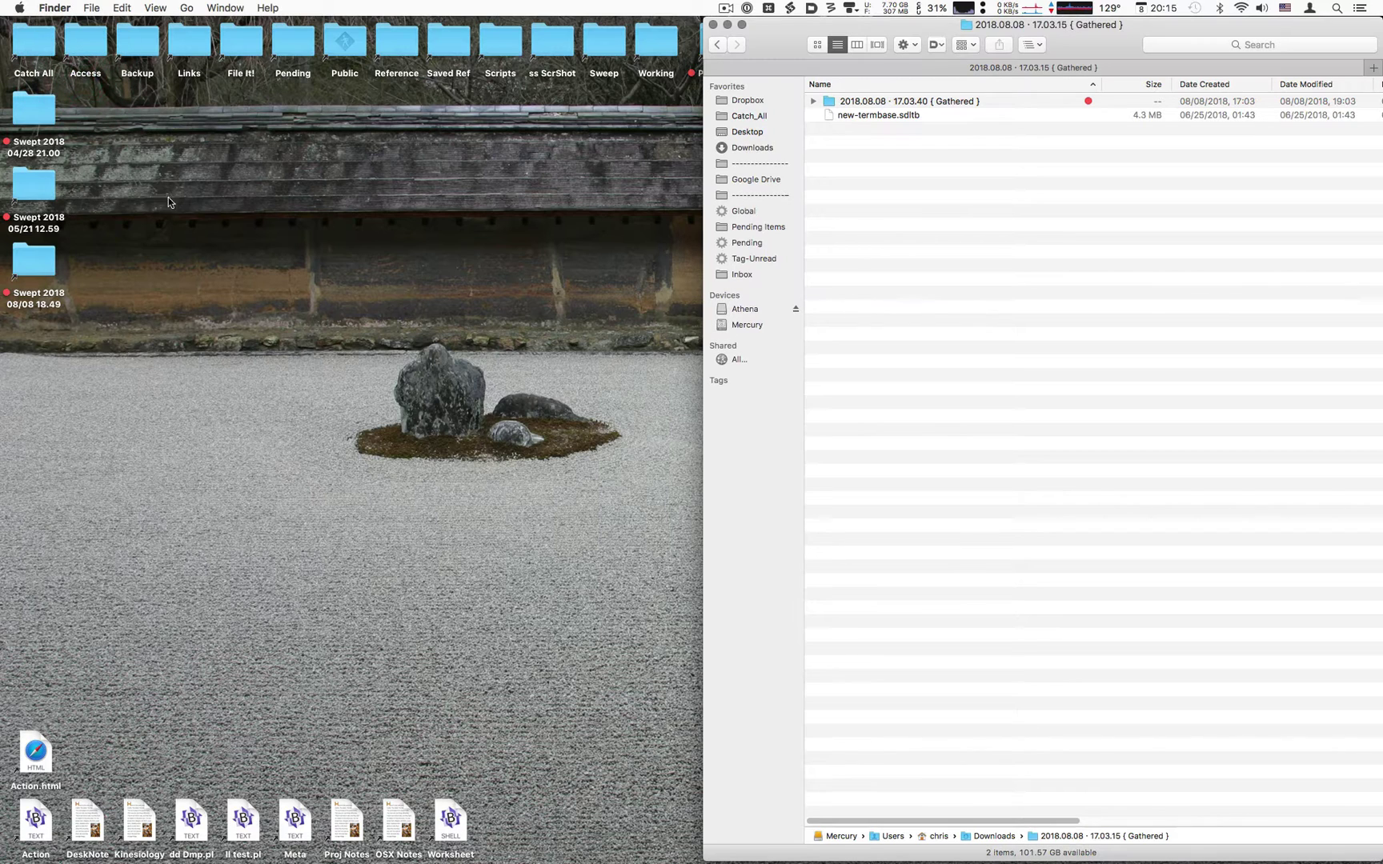
Step: Select new-termbase.sdltb in Finder and capture a screenshot of the area around its highlighted row
left_click(872, 176)
left_click(836, 115)
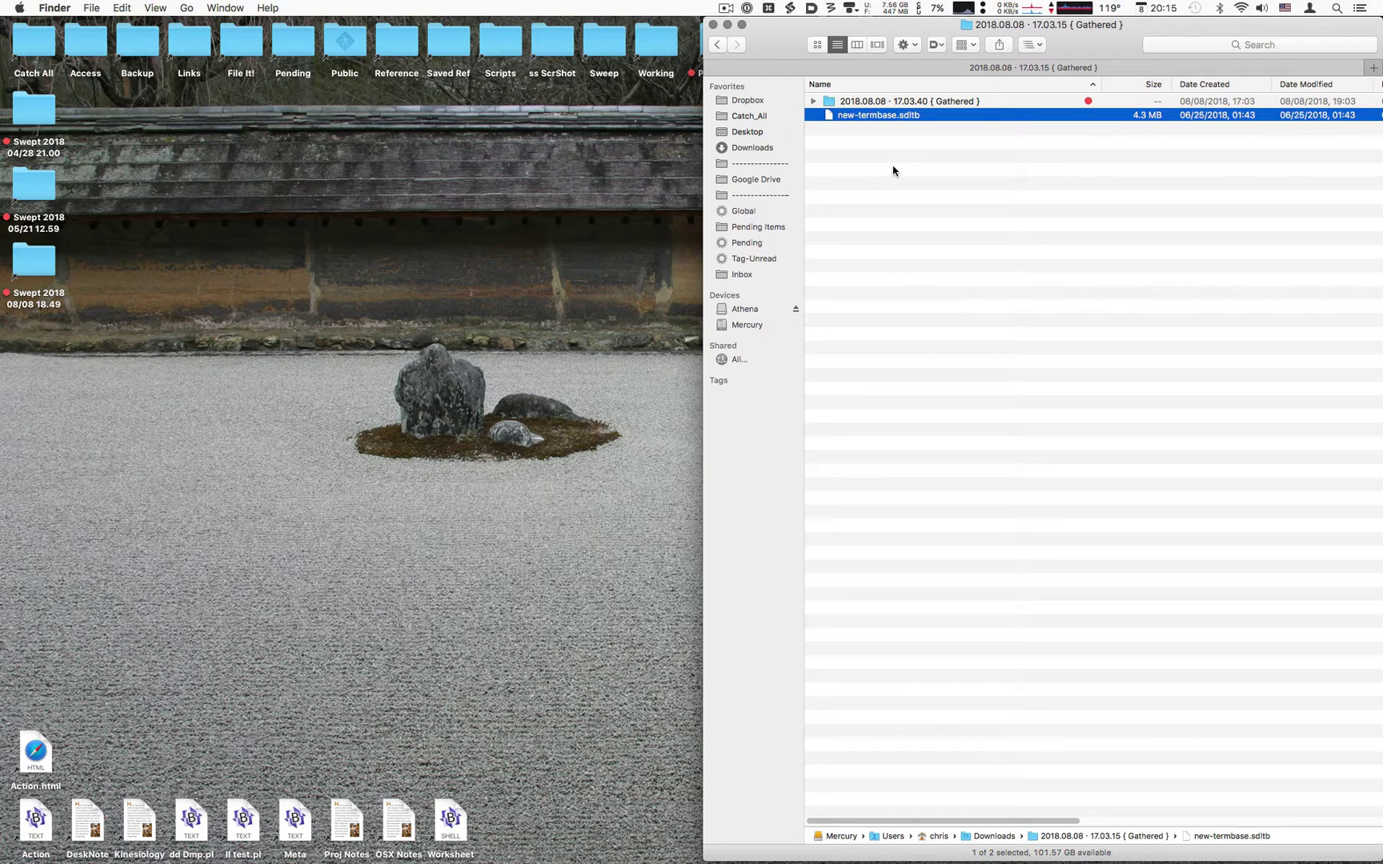
key("super+shift+4")
left_click_drag(788, 63, 1000, 156)
Step: Switch to GraphicConverter, open the clipboard screenshot as a new image, and move and enlarge its window
key("super+Tab")
key("super+Tab")
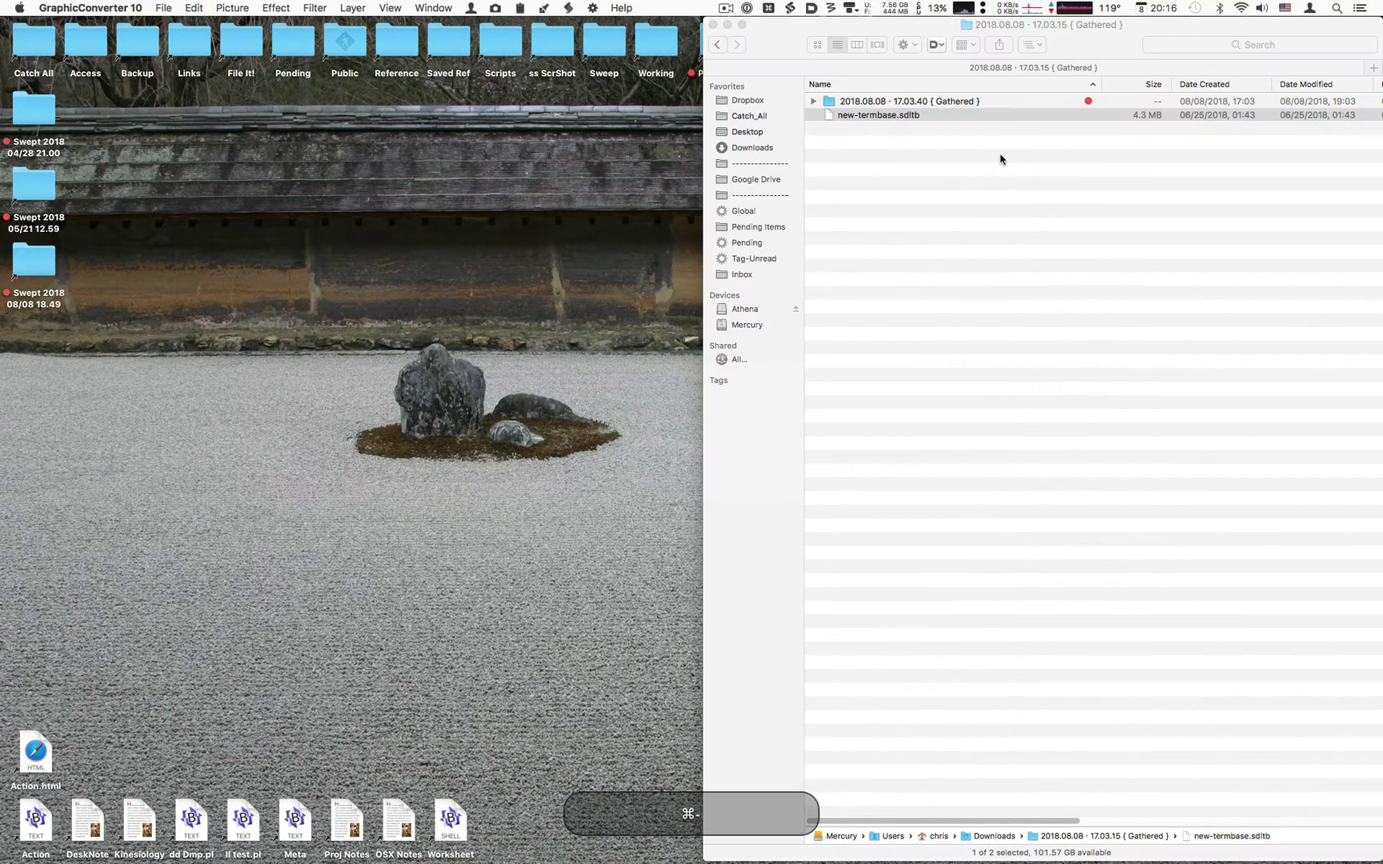
key("super+j")
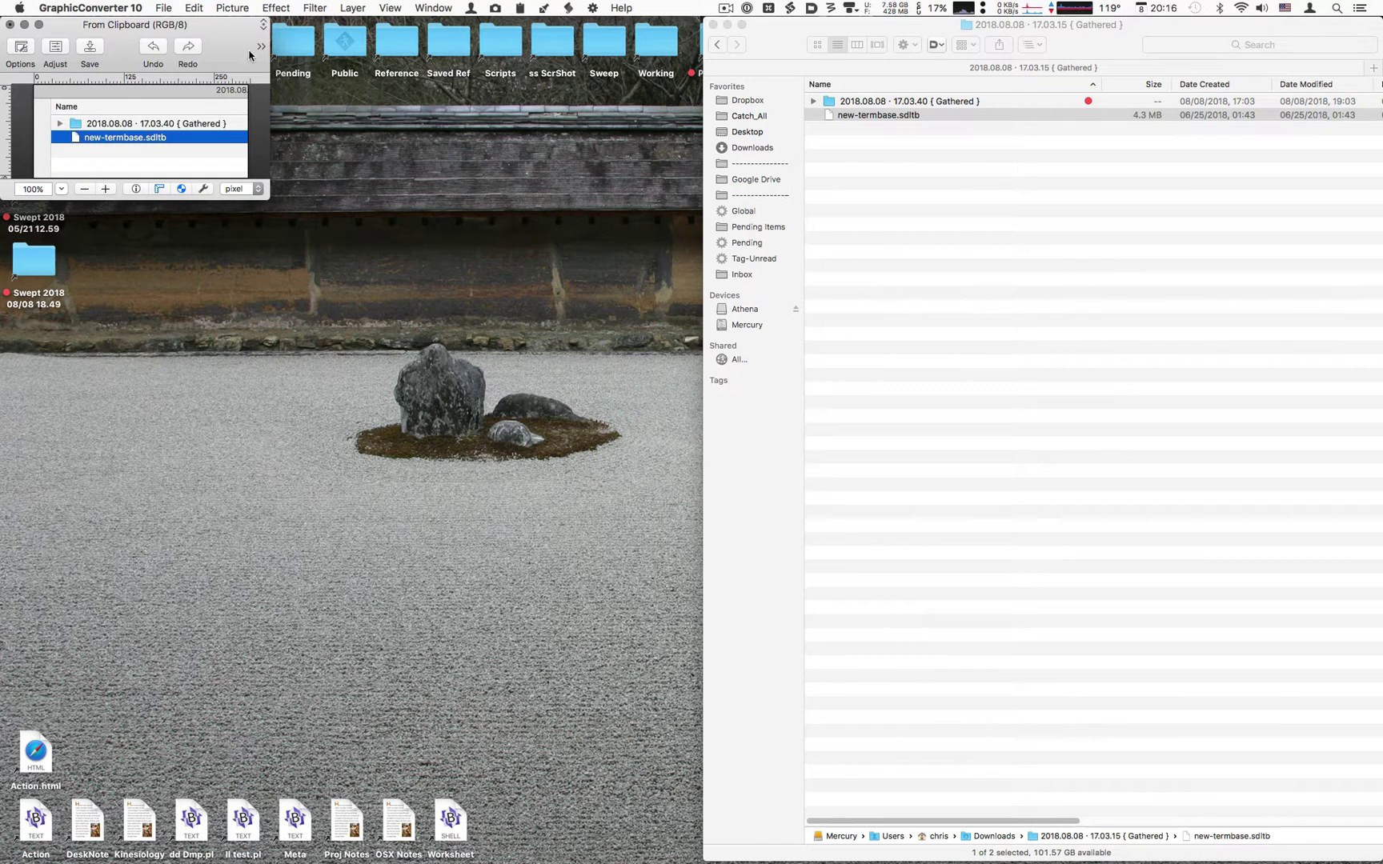
left_click_drag(238, 43, 740, 124)
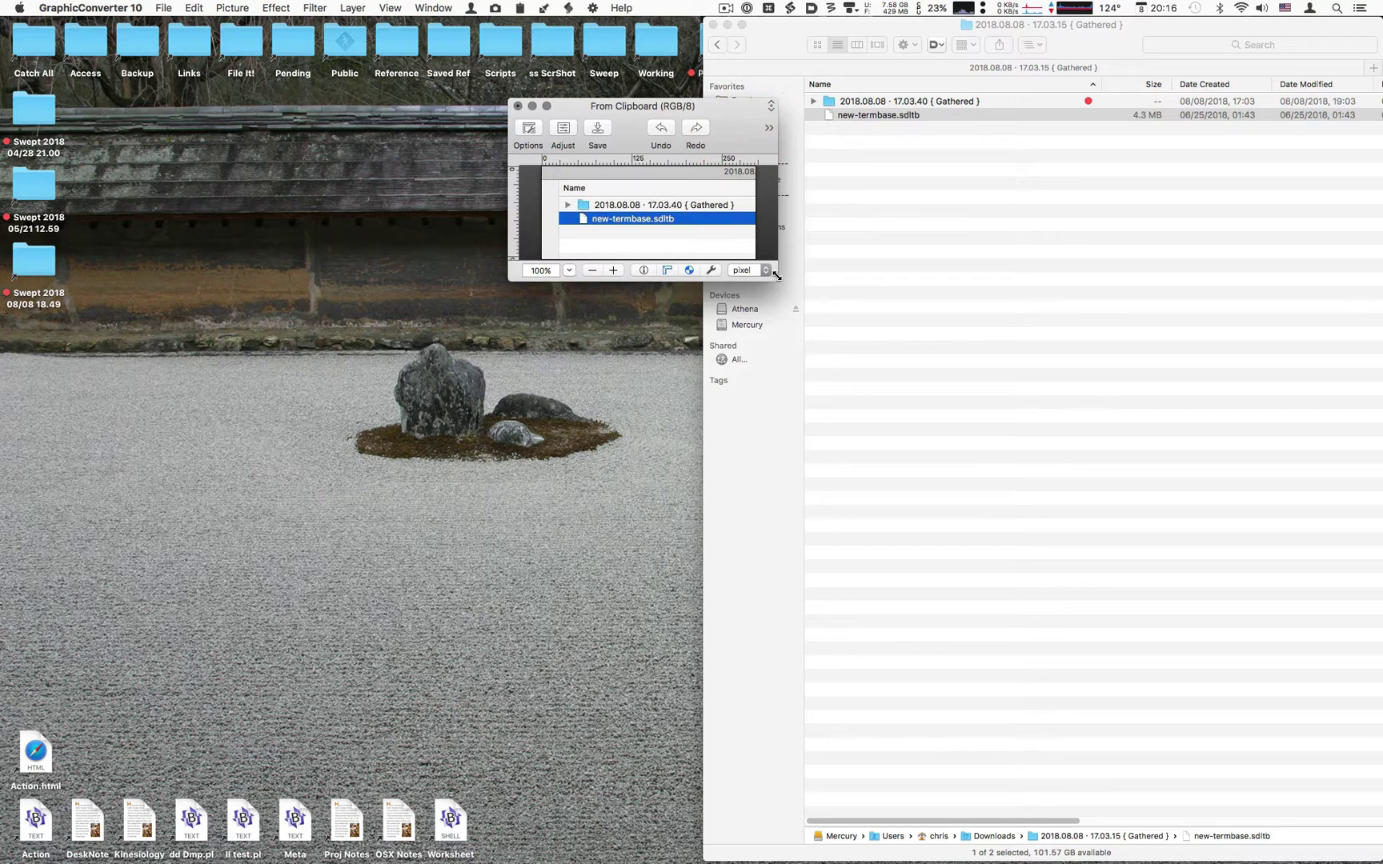
left_click_drag(772, 272, 1063, 483)
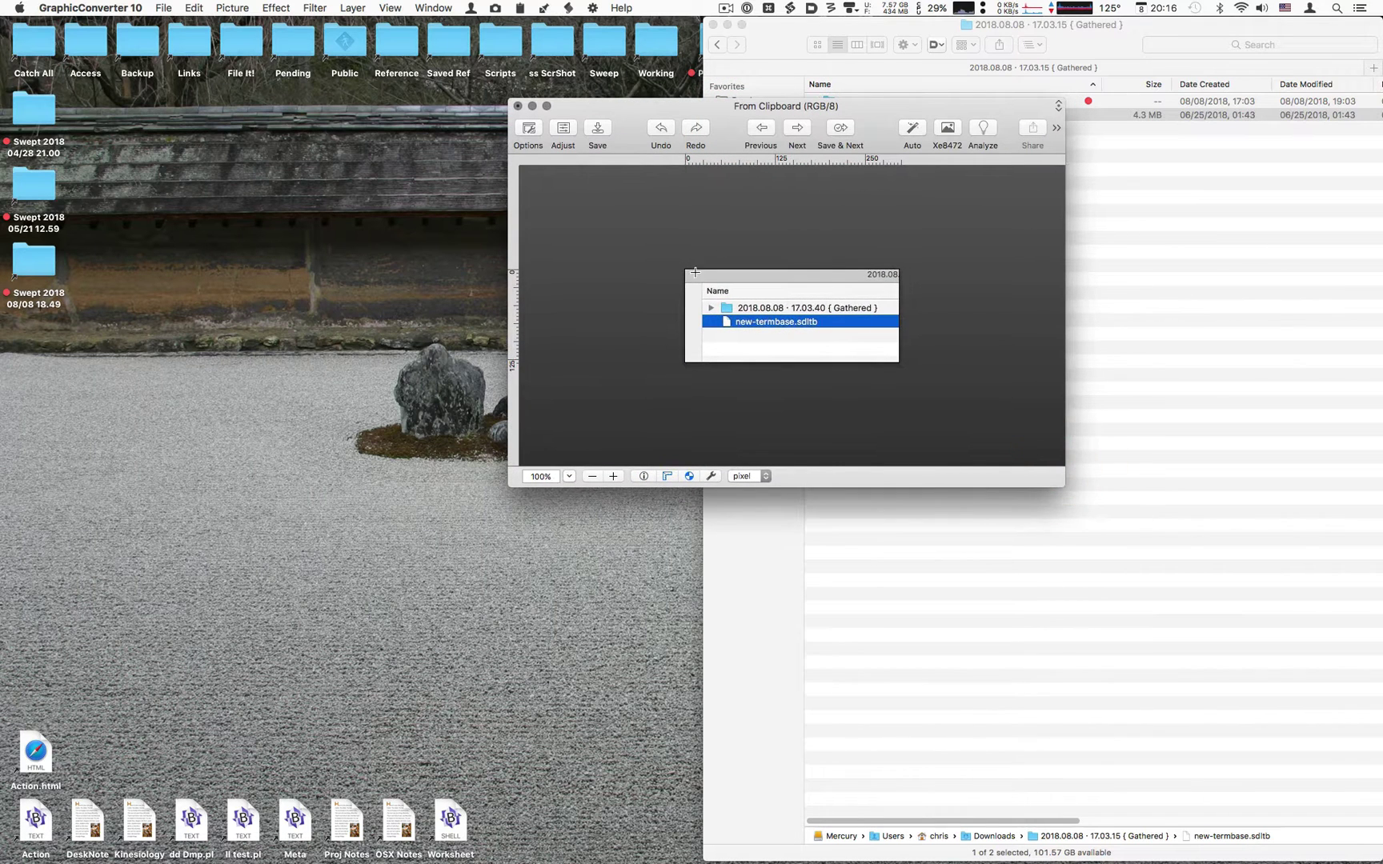
left_click_drag(731, 133, 620, 81)
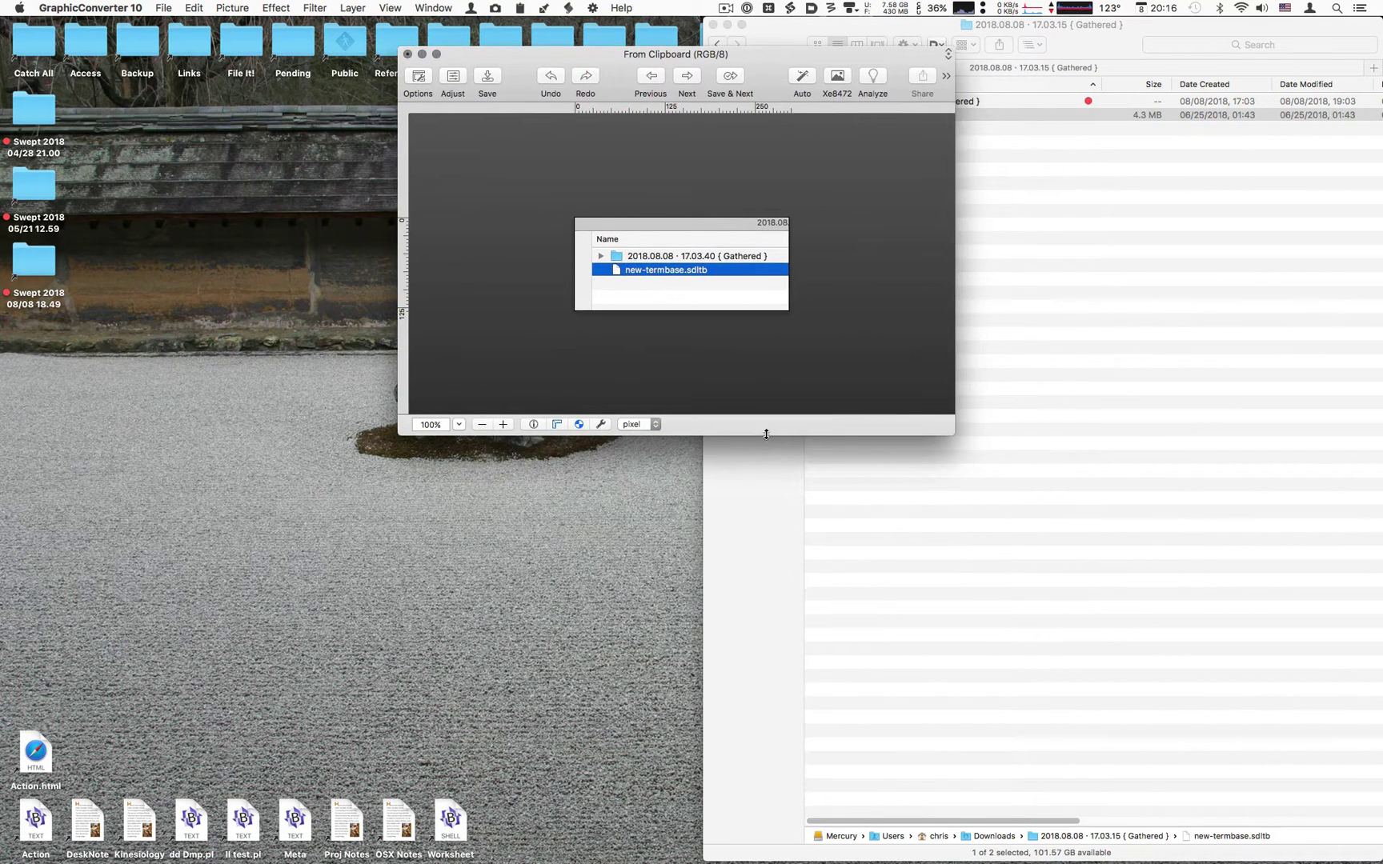
left_click_drag(767, 436, 766, 552)
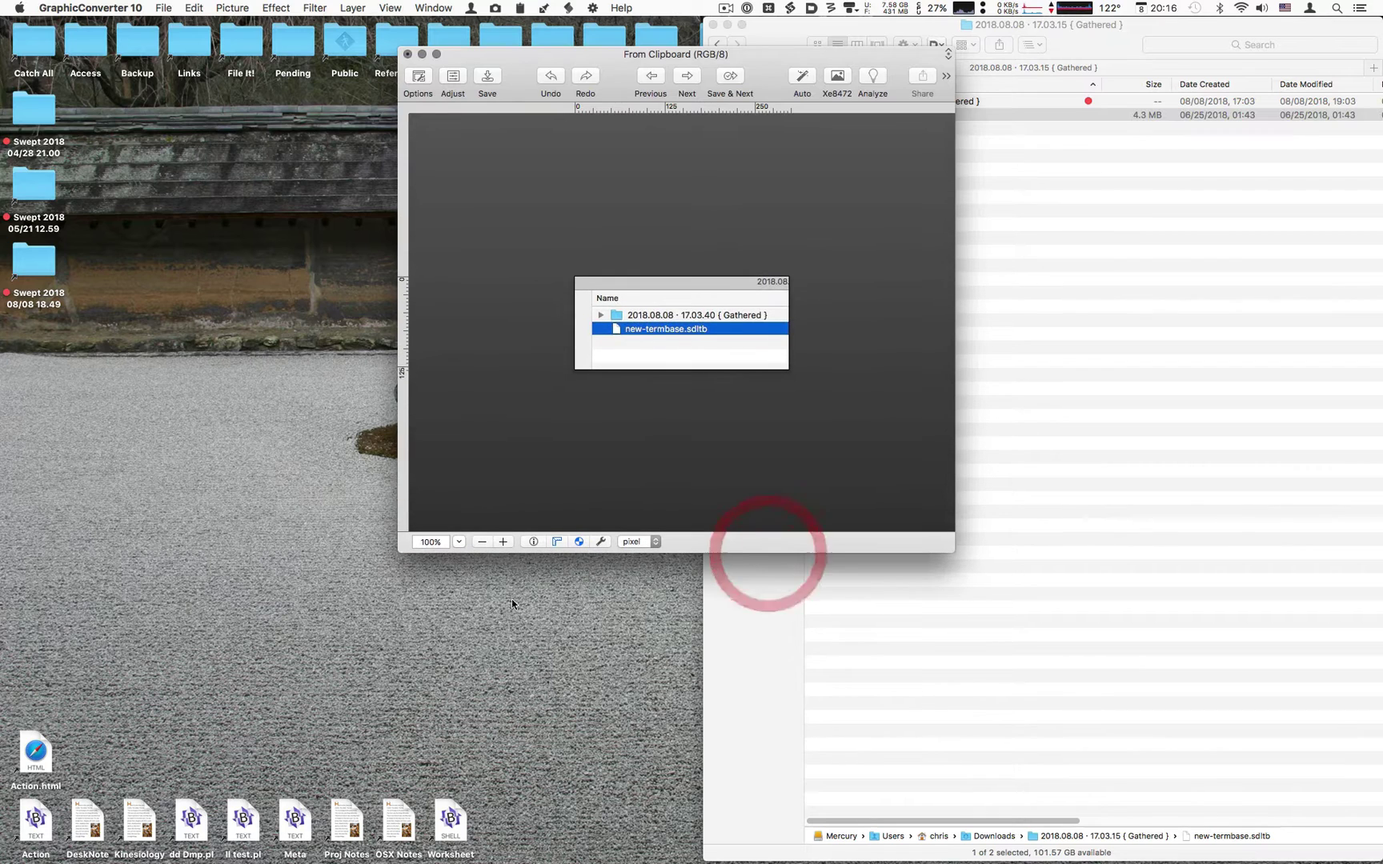
Step: Zoom the screenshot to 300% and widen the window to show the whole image
left_click(437, 543)
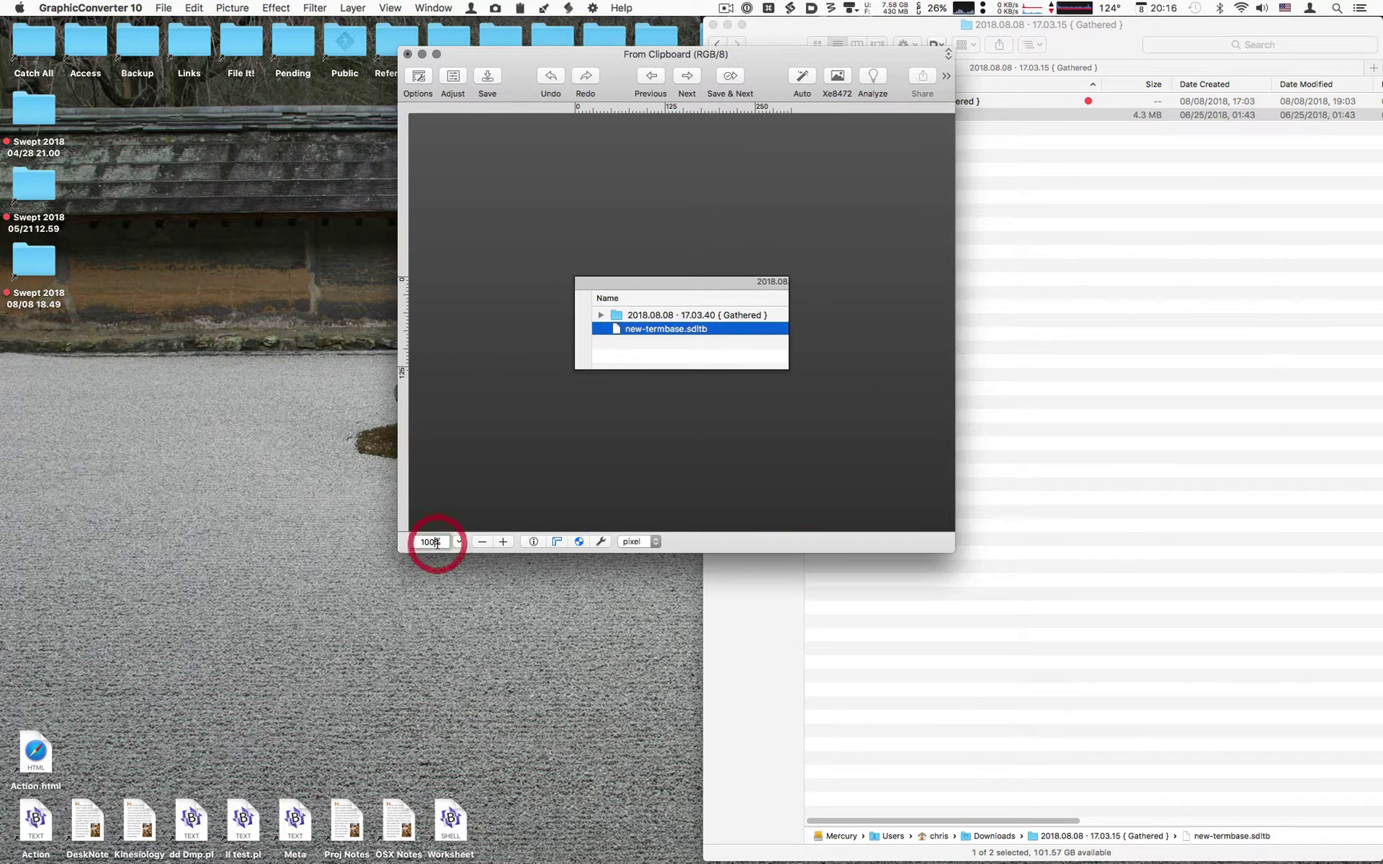
left_click(457, 543)
left_click_drag(456, 544, 462, 584)
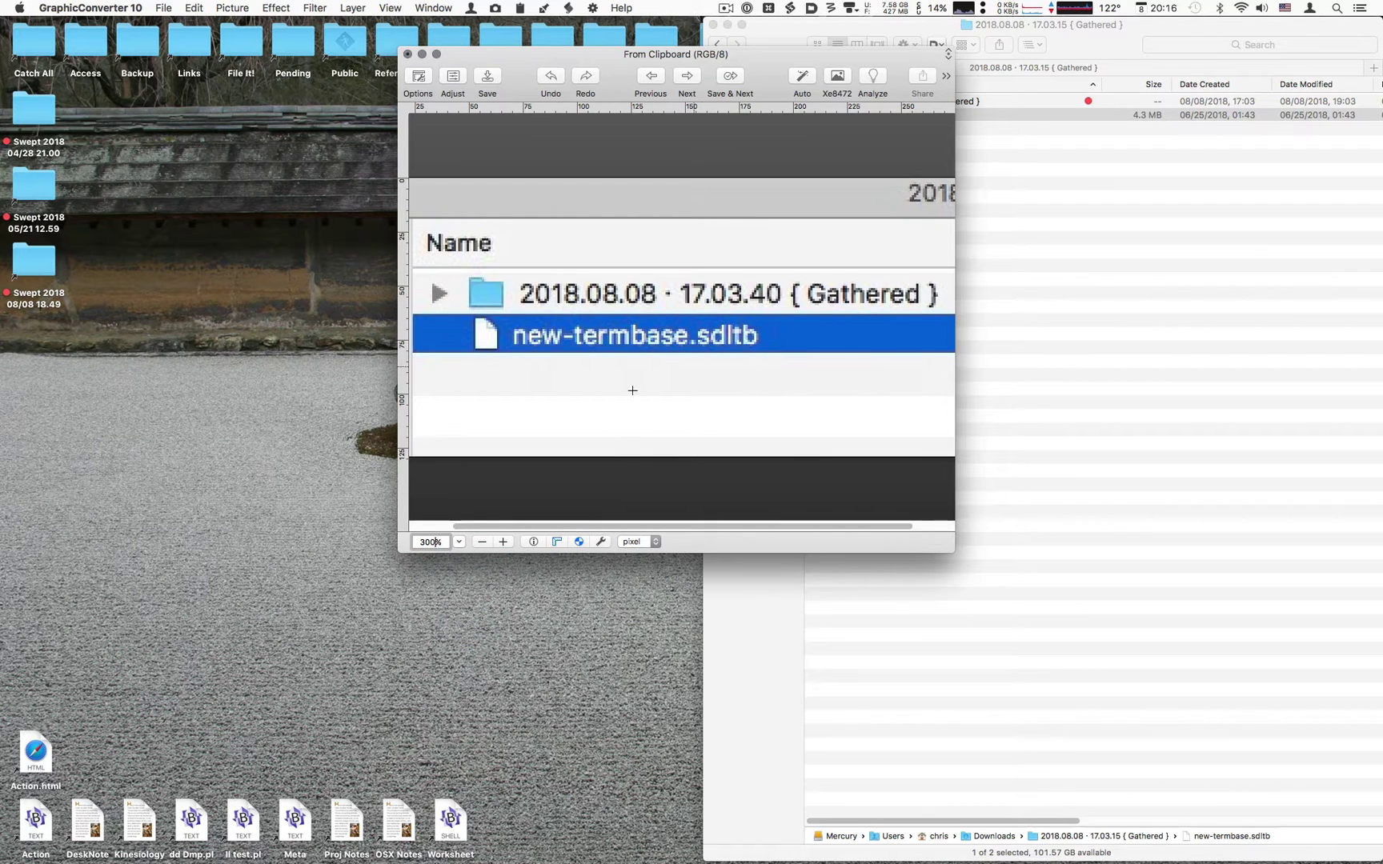
left_click_drag(398, 482, 230, 472)
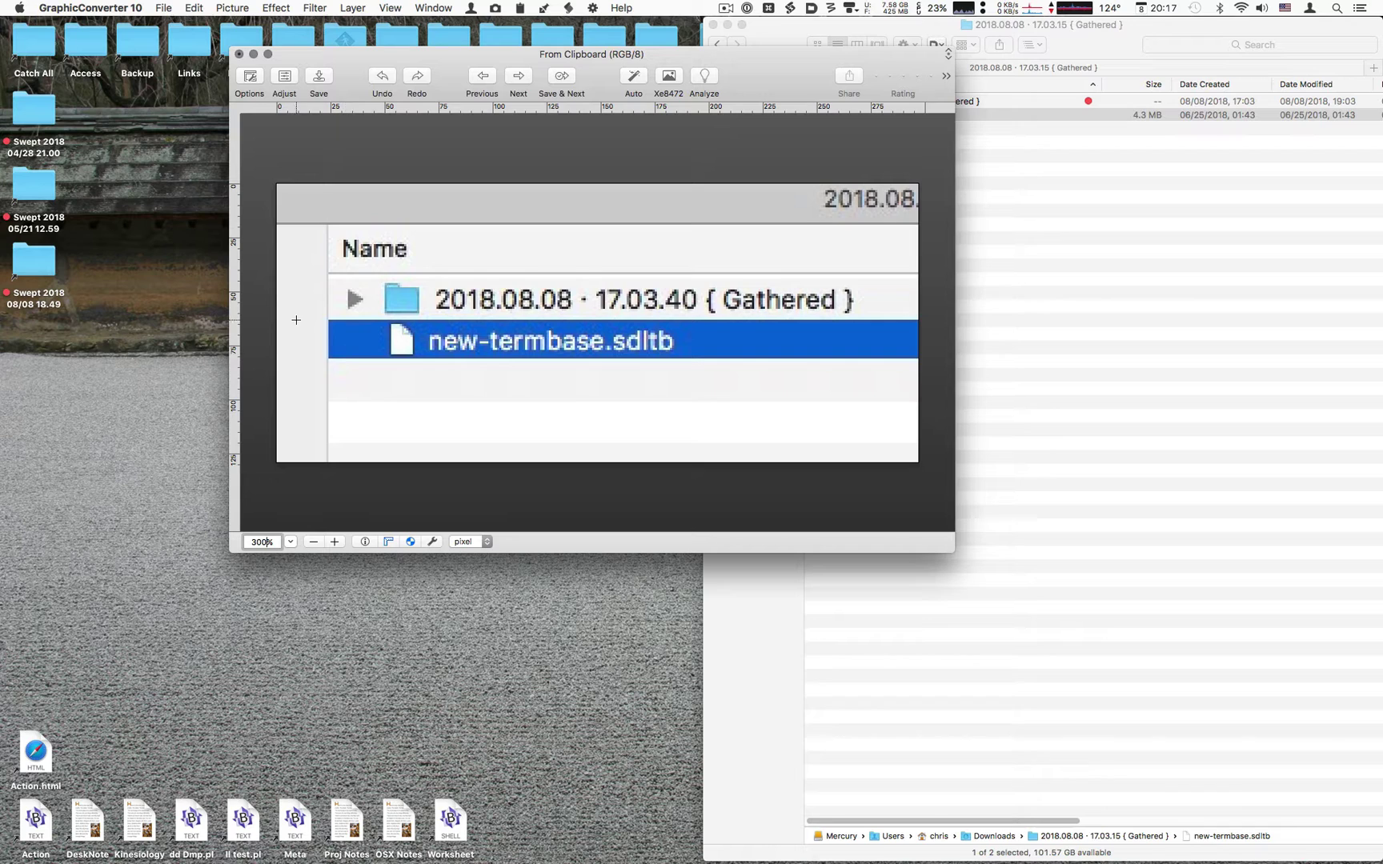
Step: Copy a tight selection from the grey margin to the document icon within the highlighted new-termbase.sdltb row, and hide GraphicConverter
left_click_drag(304, 320, 417, 360)
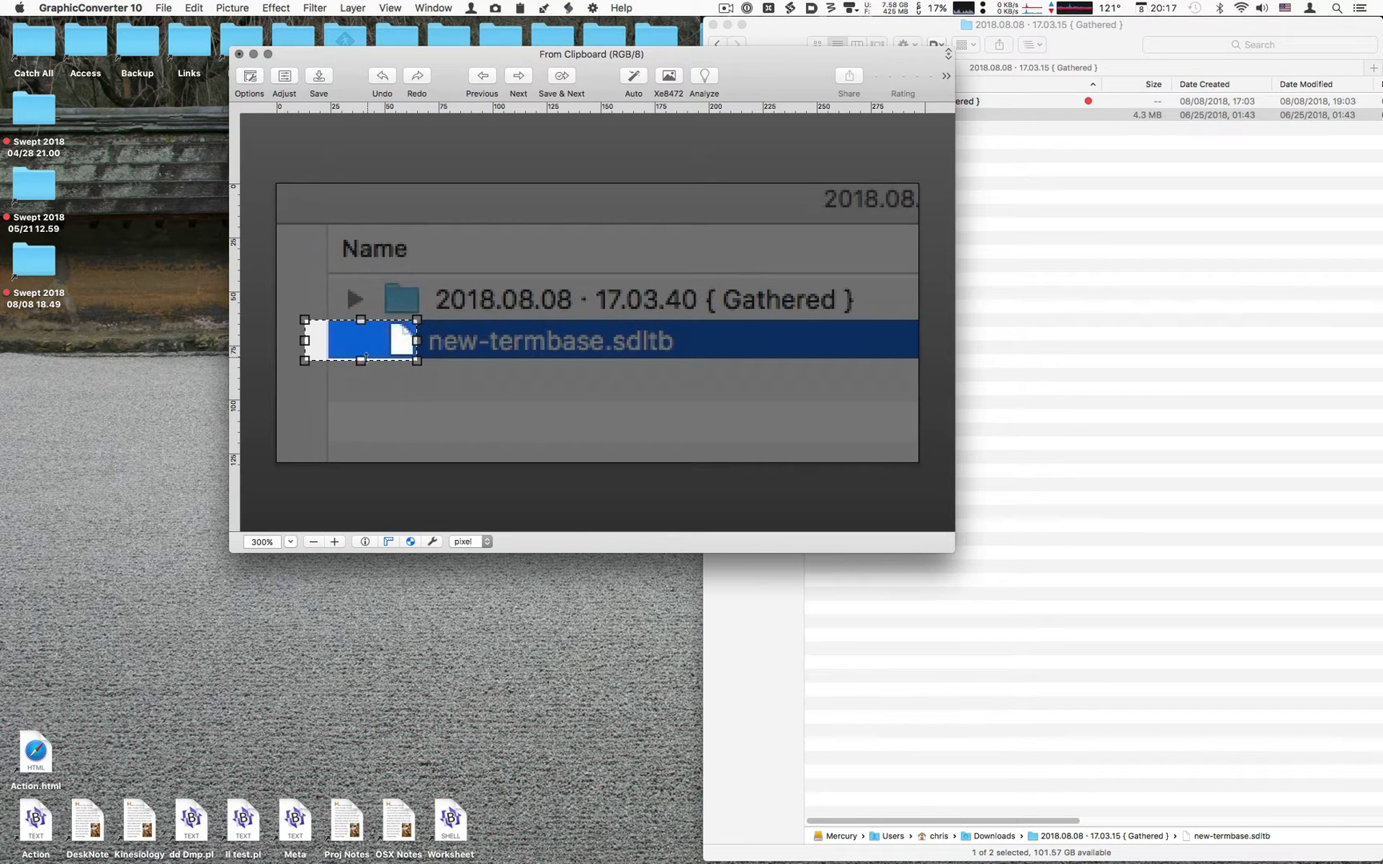
left_click_drag(361, 360, 362, 323)
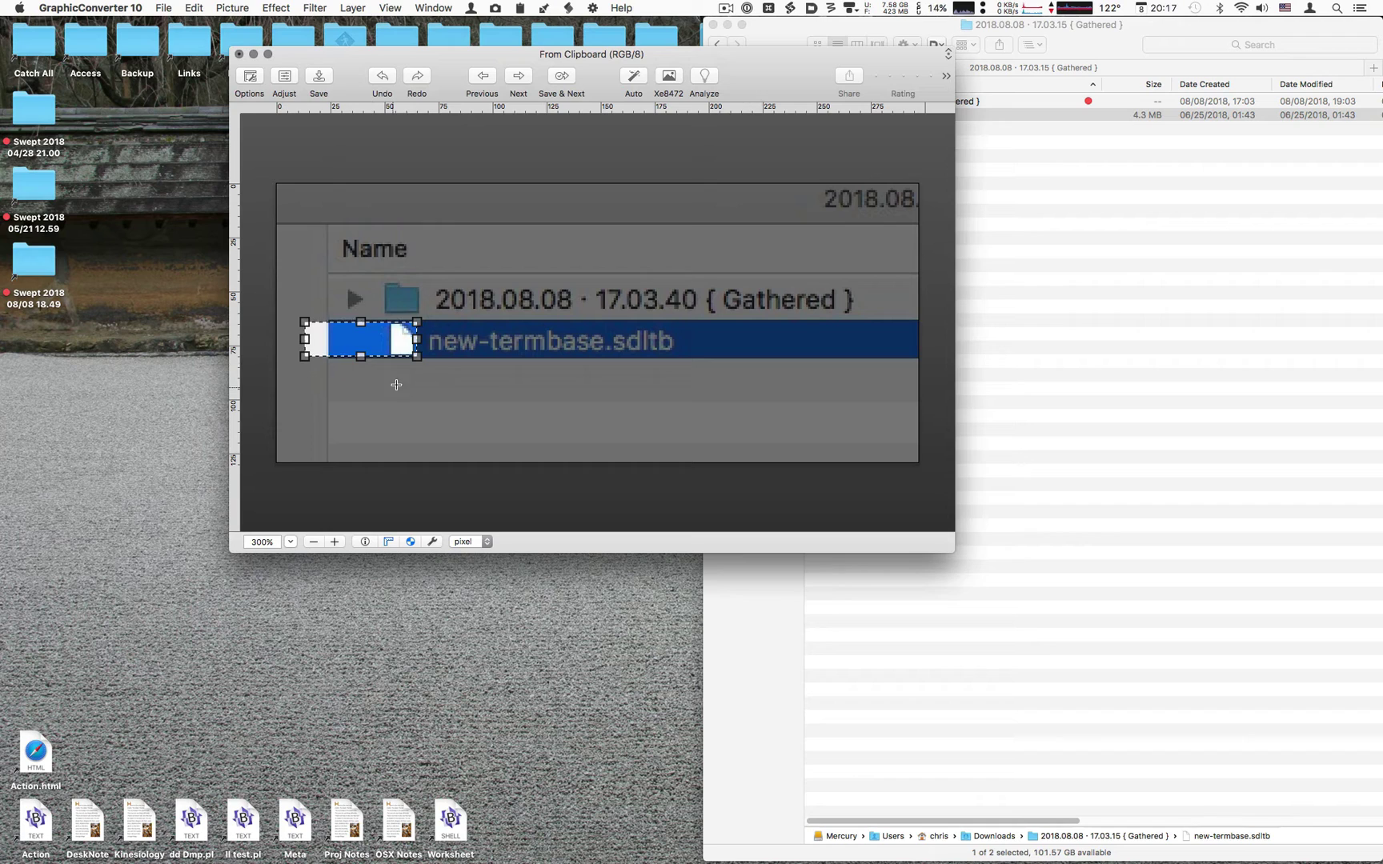
left_click(418, 339)
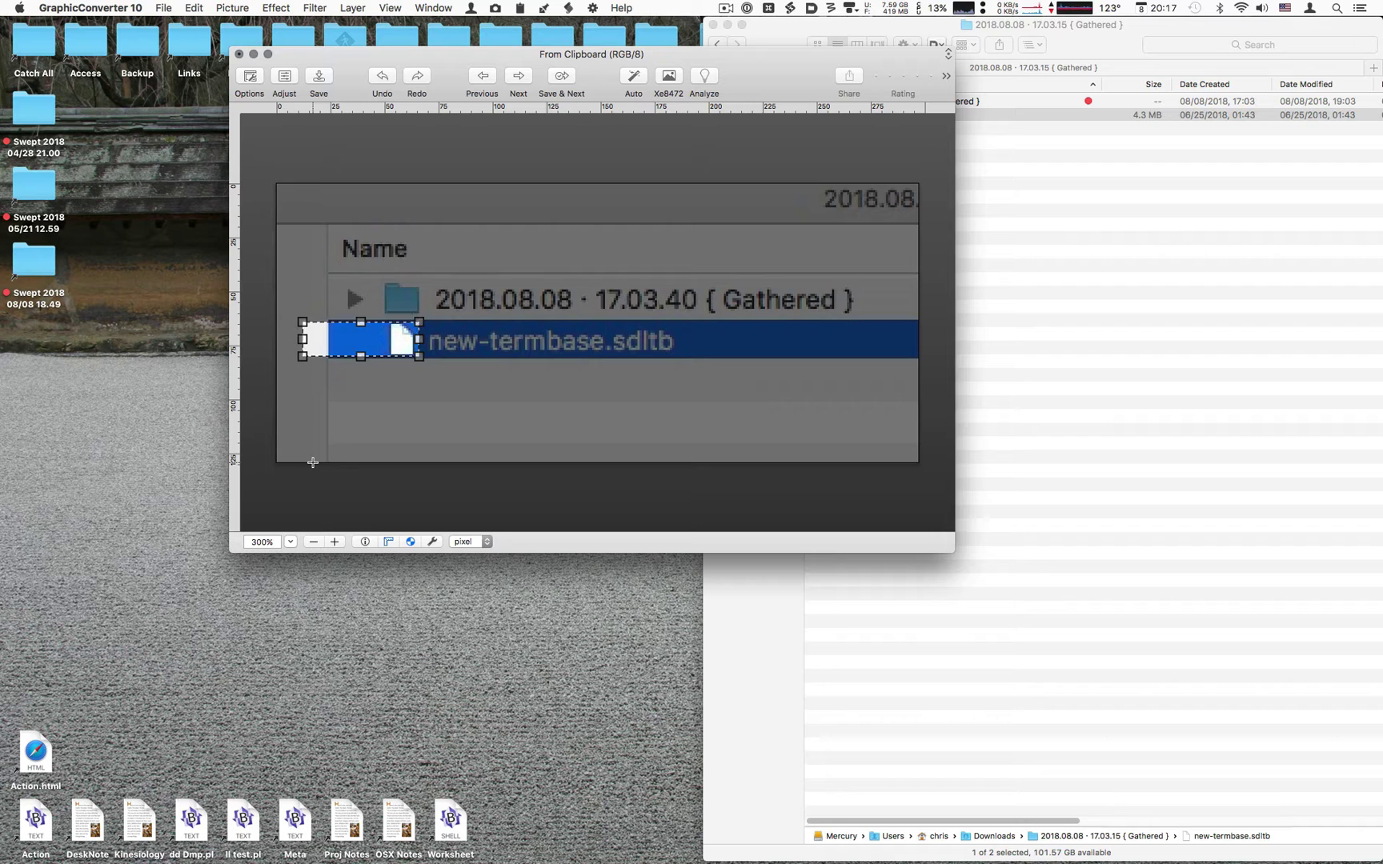
key("super+c")
key("super+h")
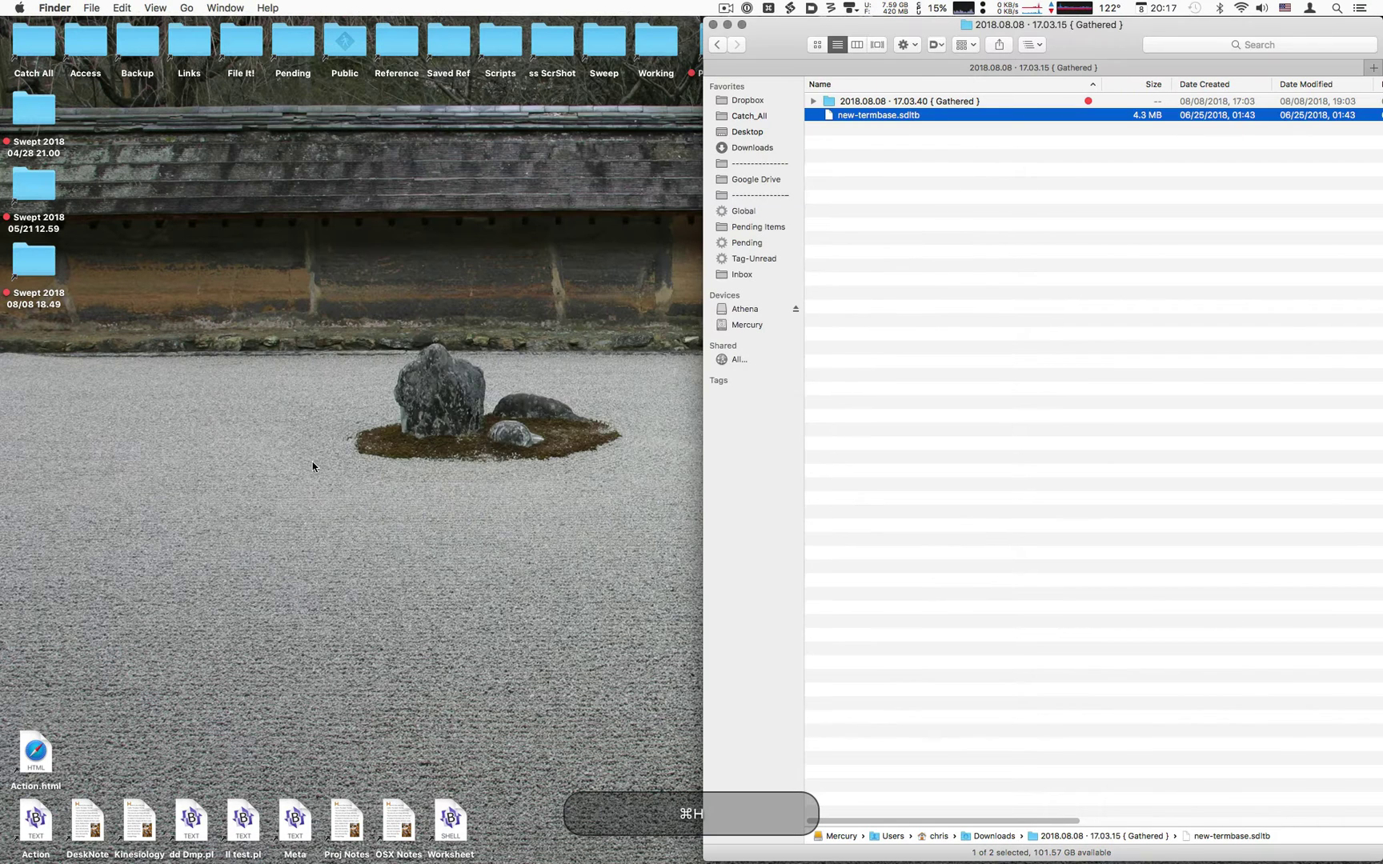
Step: Switch to Keyboard Maestro and disable all actions in the Java Converter App Test 01 macro
key("super+Tab")
key("super+Tab")
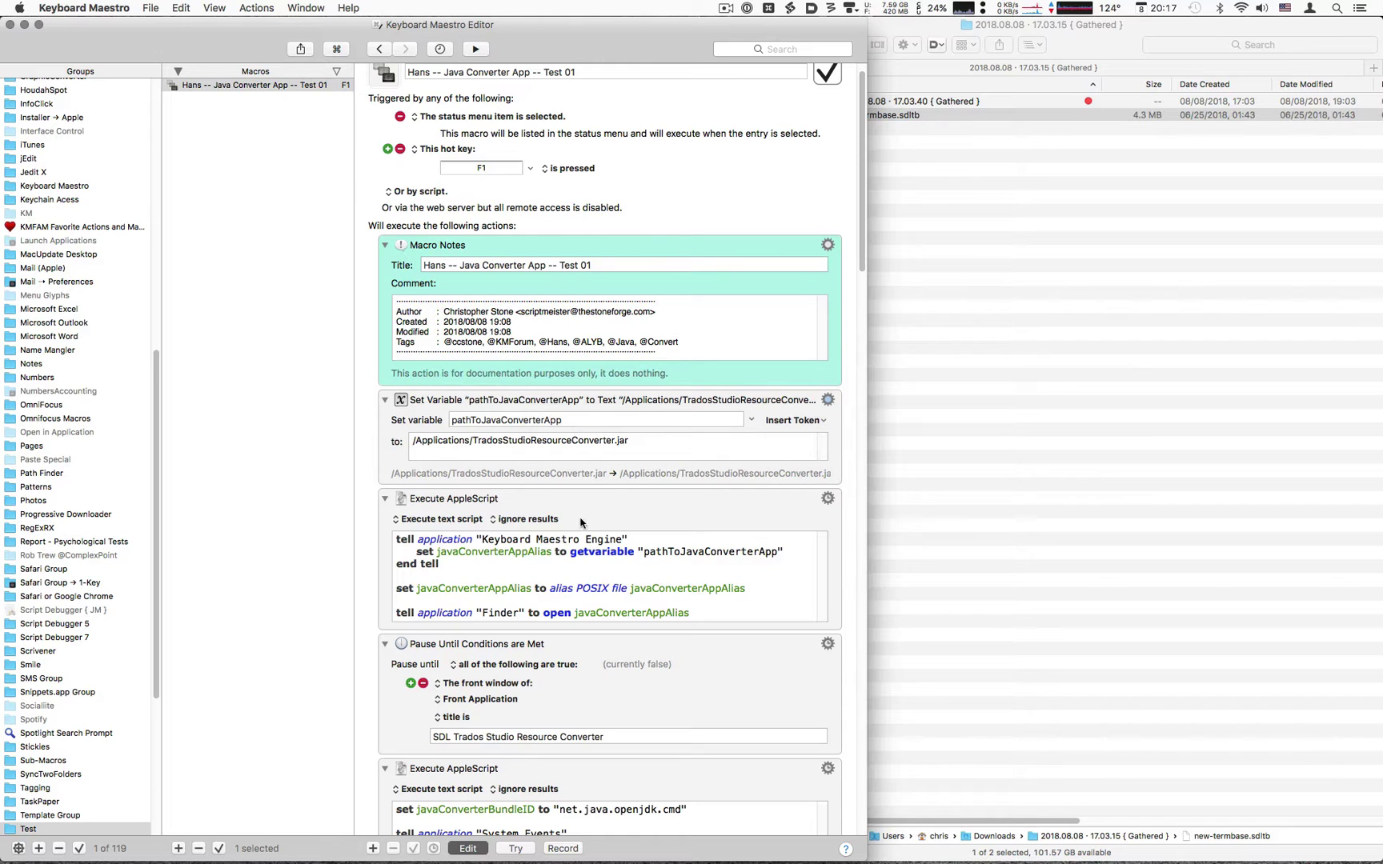
scroll(664, 488, "down", 5)
scroll(667, 499, "down", 12)
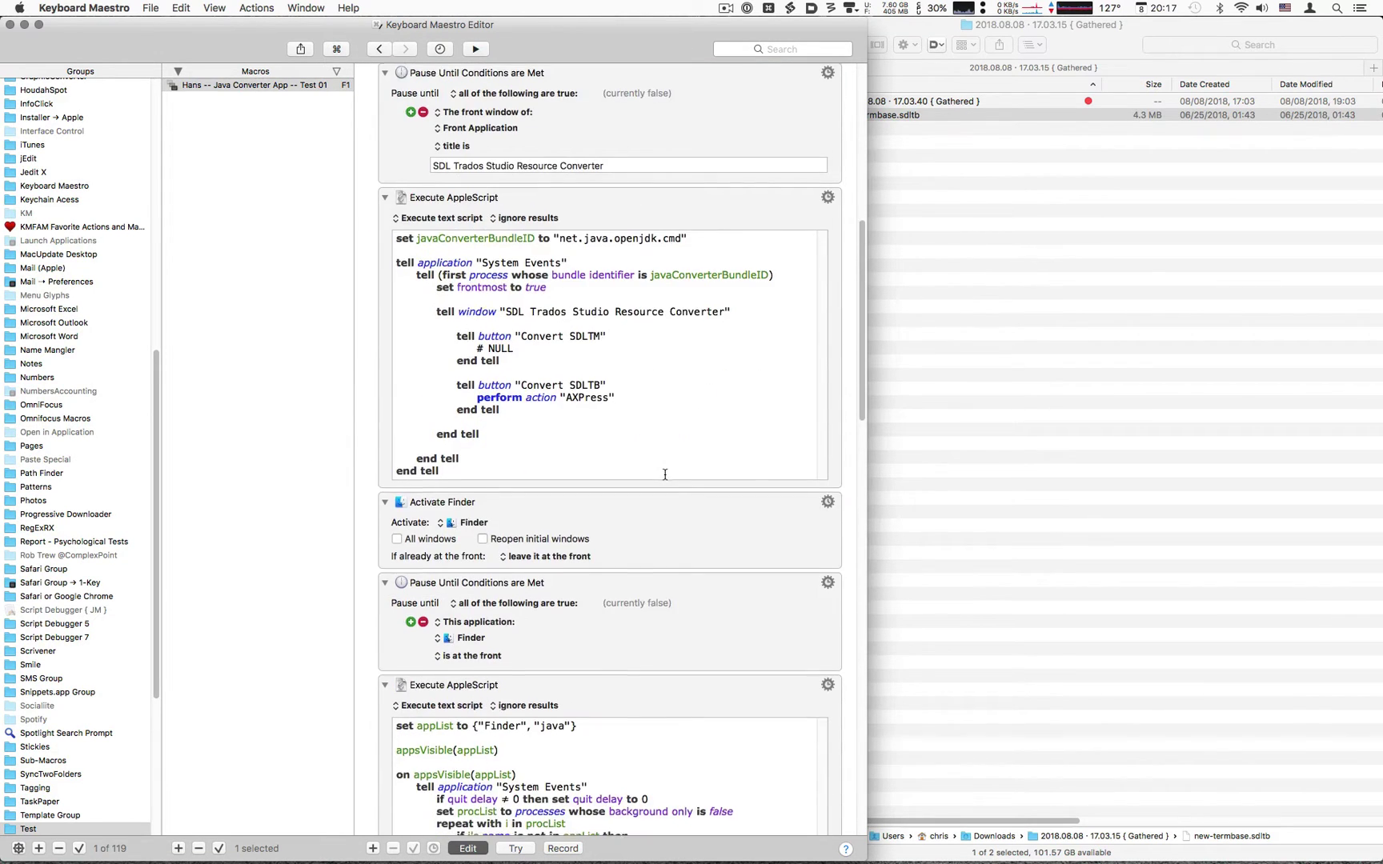
scroll(660, 472, "down", 9)
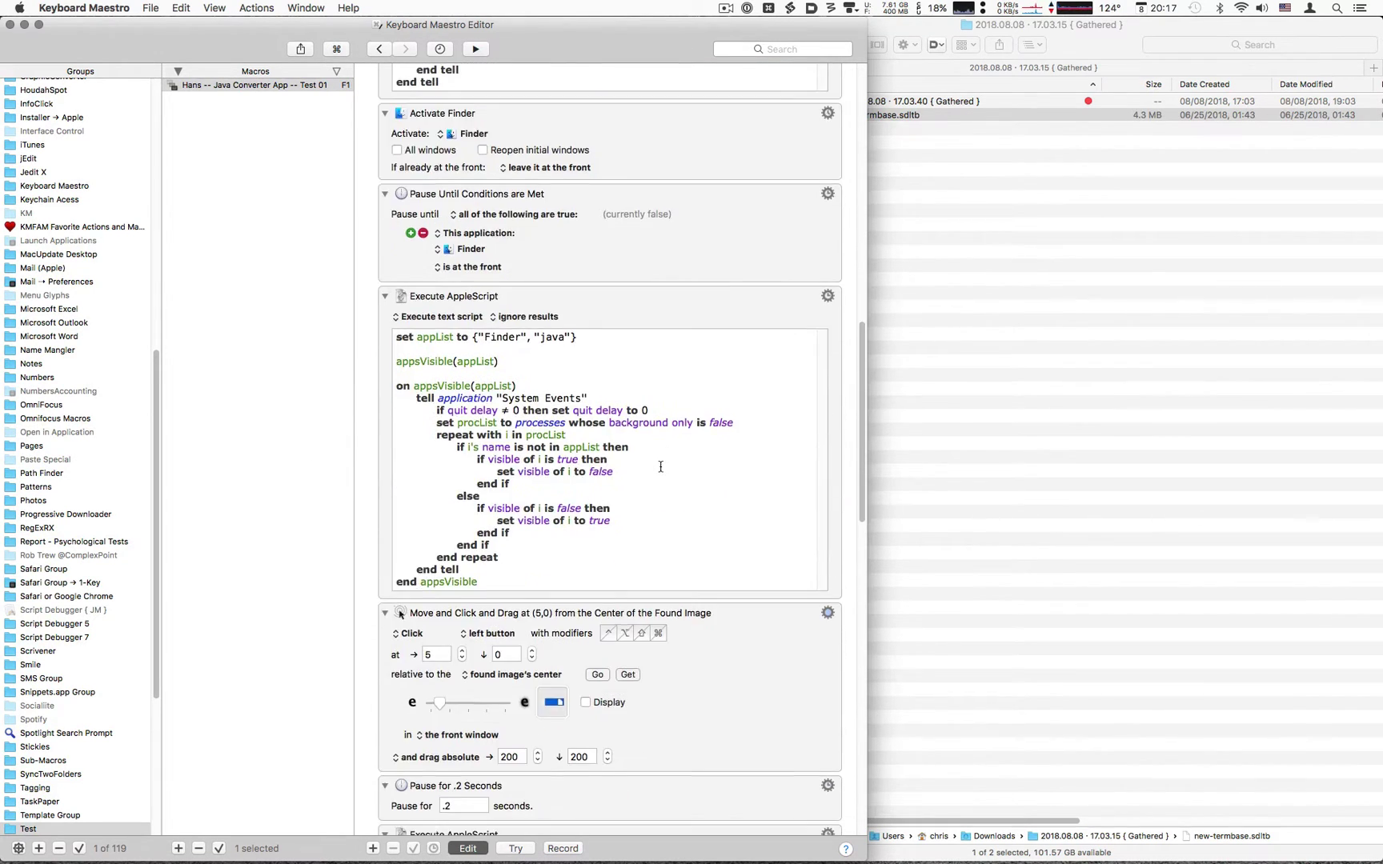
key("super+a")
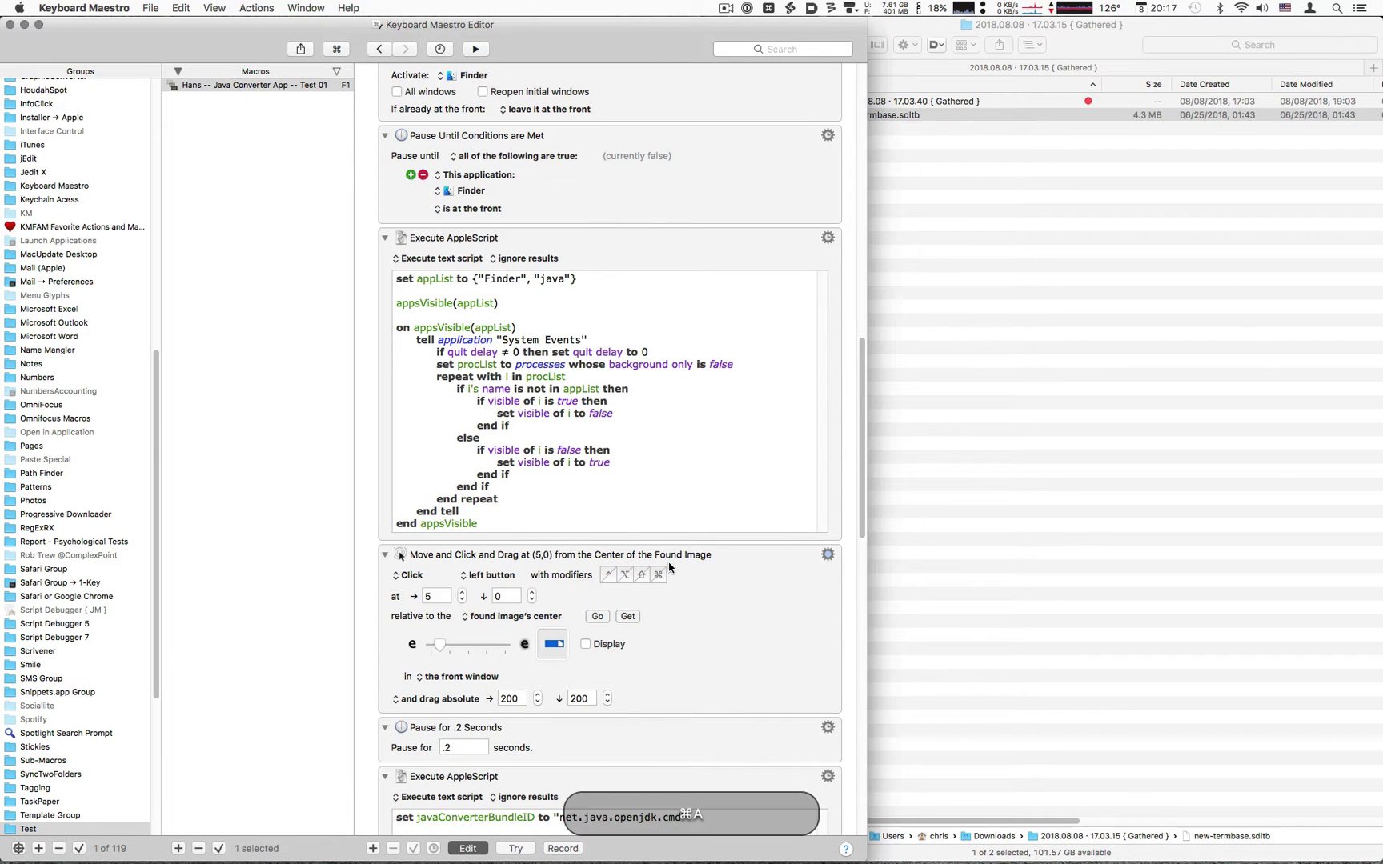
key("shift+super+e")
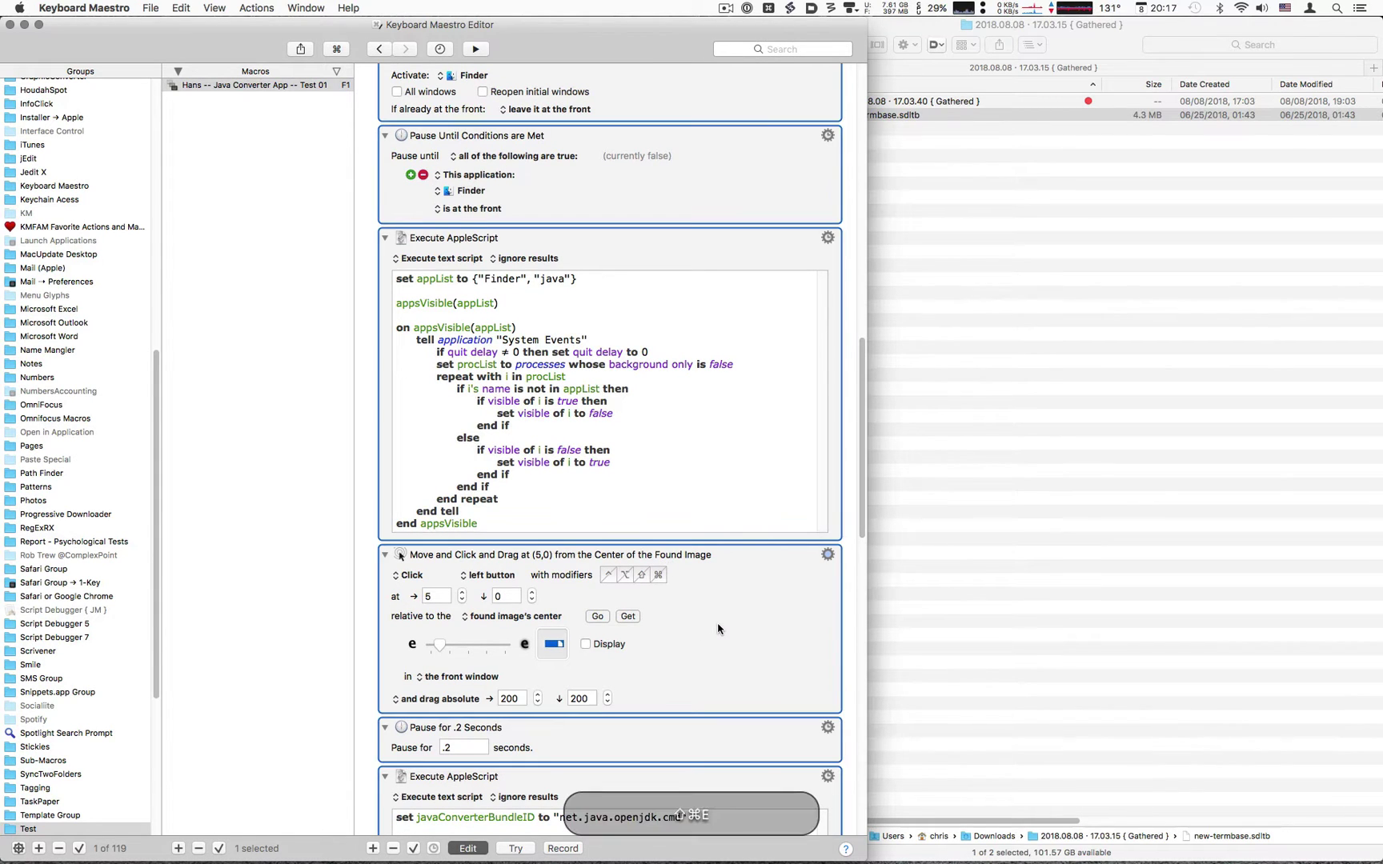
Step: Re-enable only the Move and Click and Drag found-image action
left_click(716, 622)
left_click(712, 617)
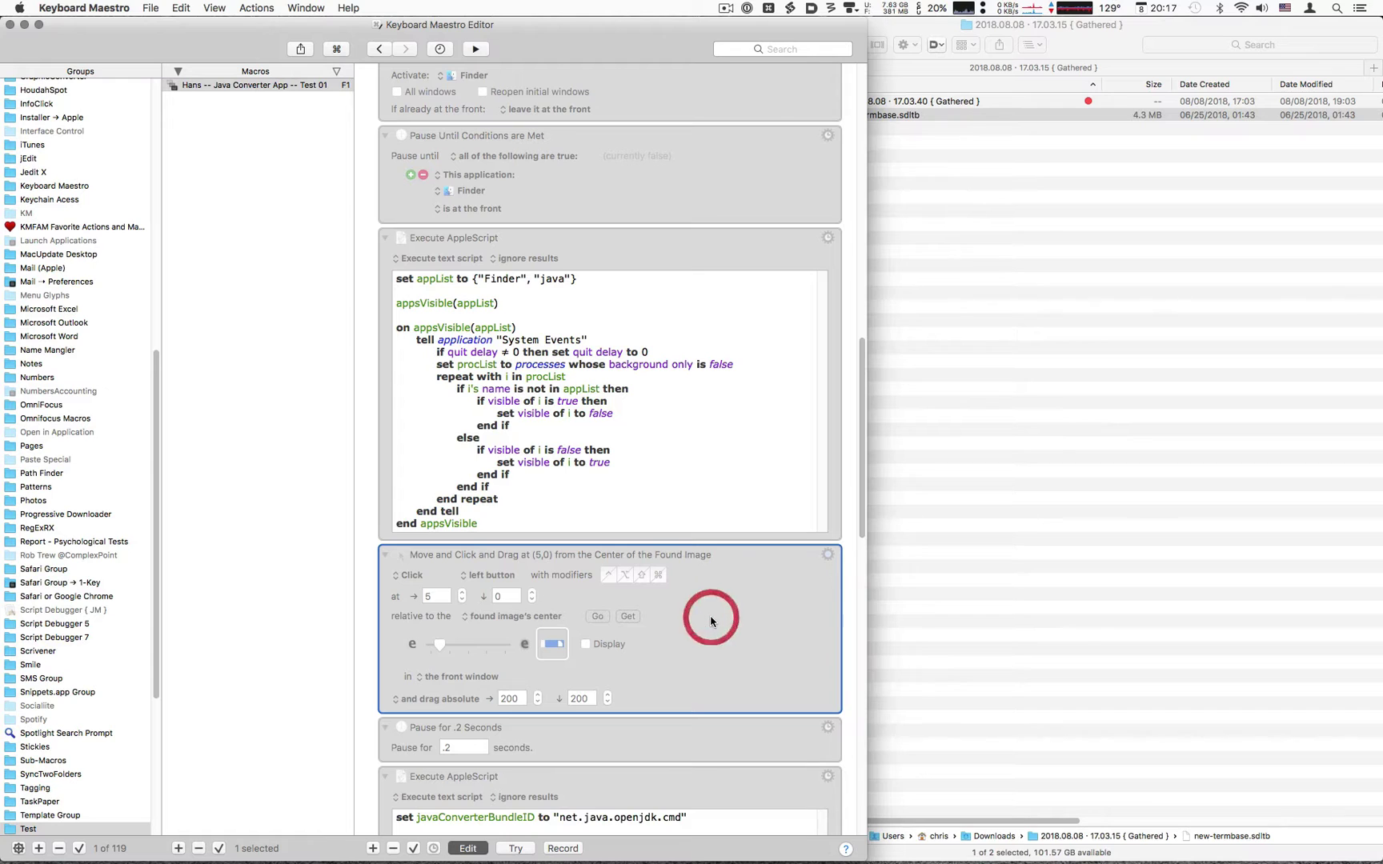
key("shift+super+e")
Step: Replace the found image in the Move and Click and Drag action with the copied crop
scroll(708, 600, "down", 3)
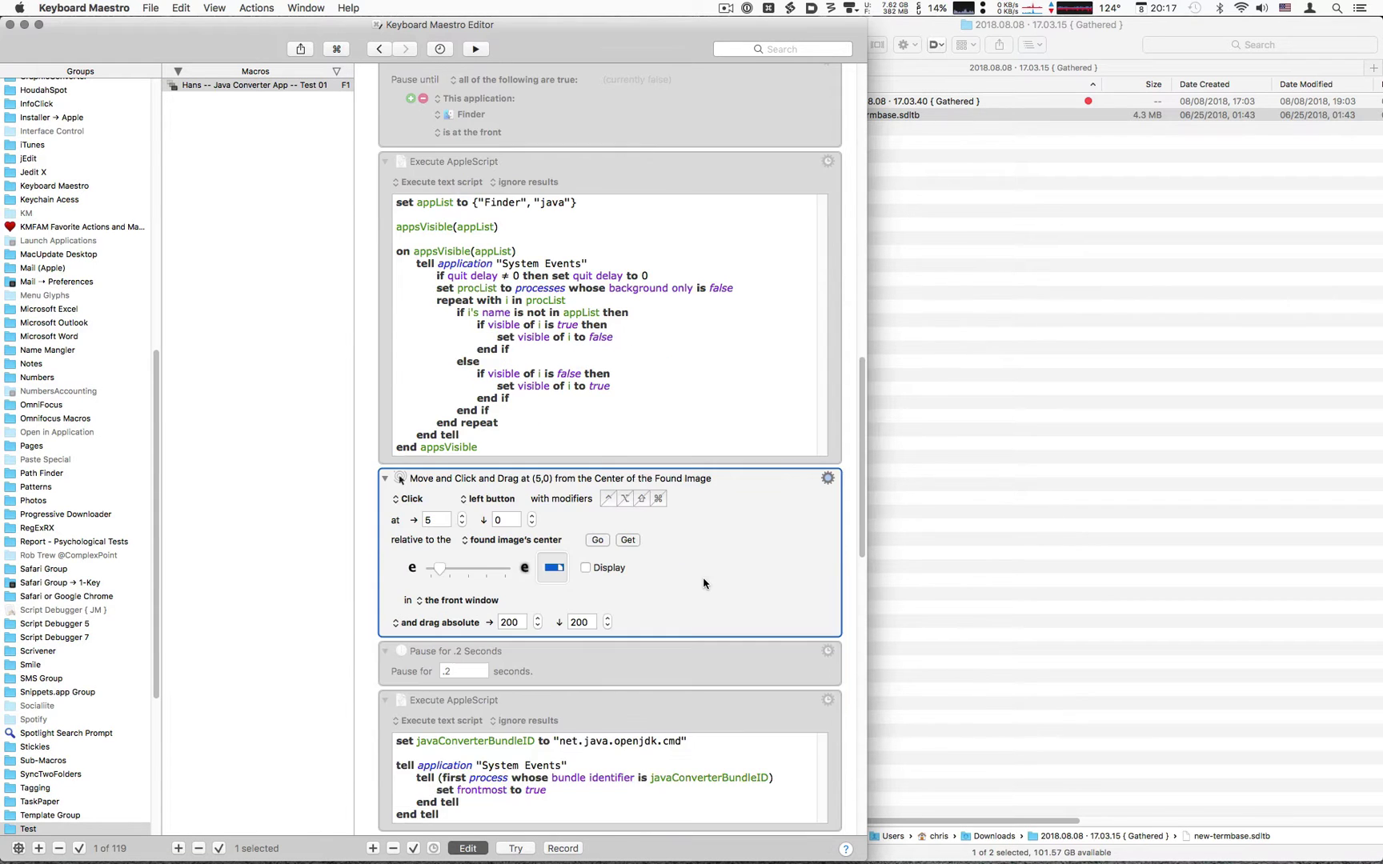
scroll(703, 574, "down", 3)
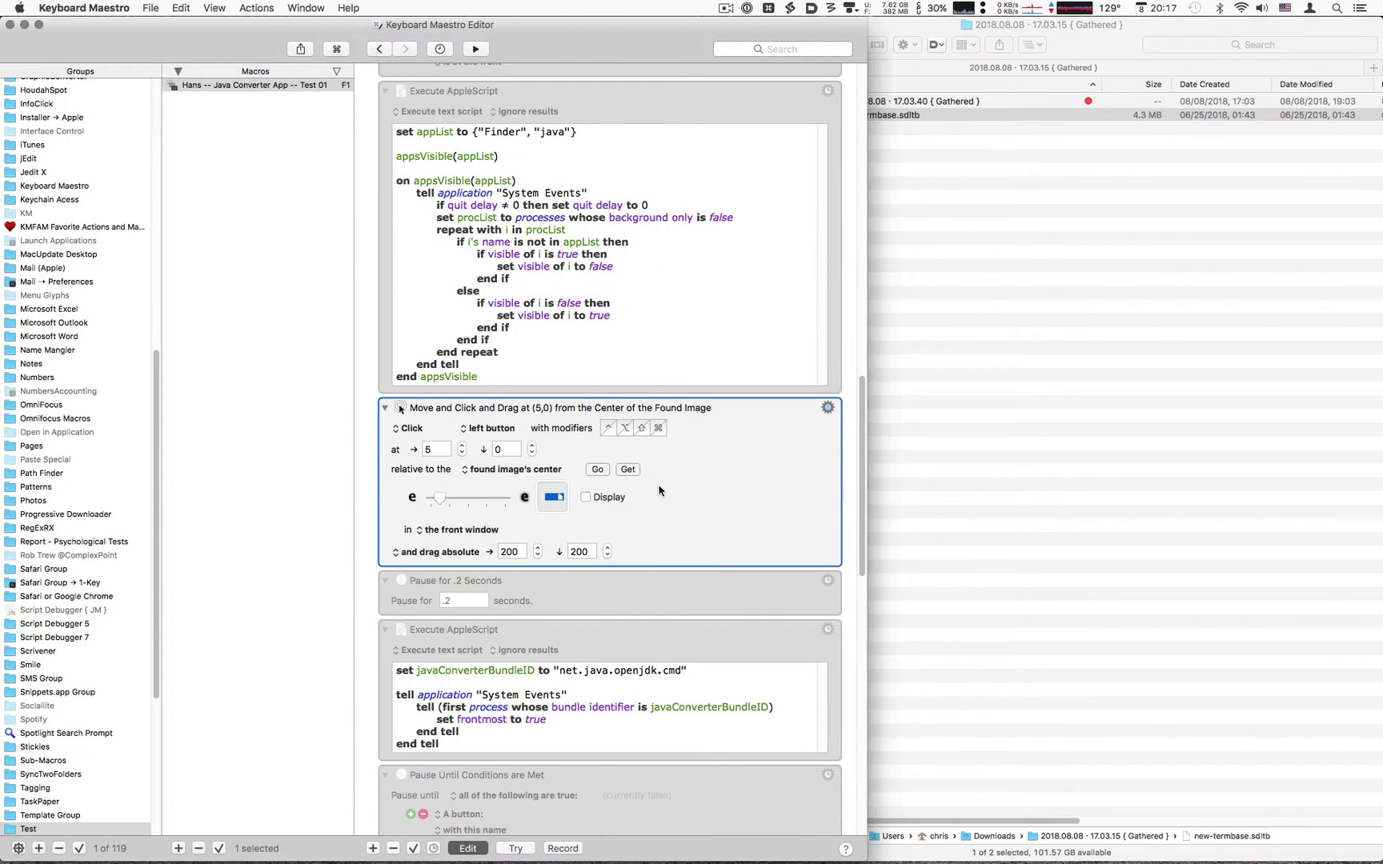
left_click(552, 499)
key("BackSpace")
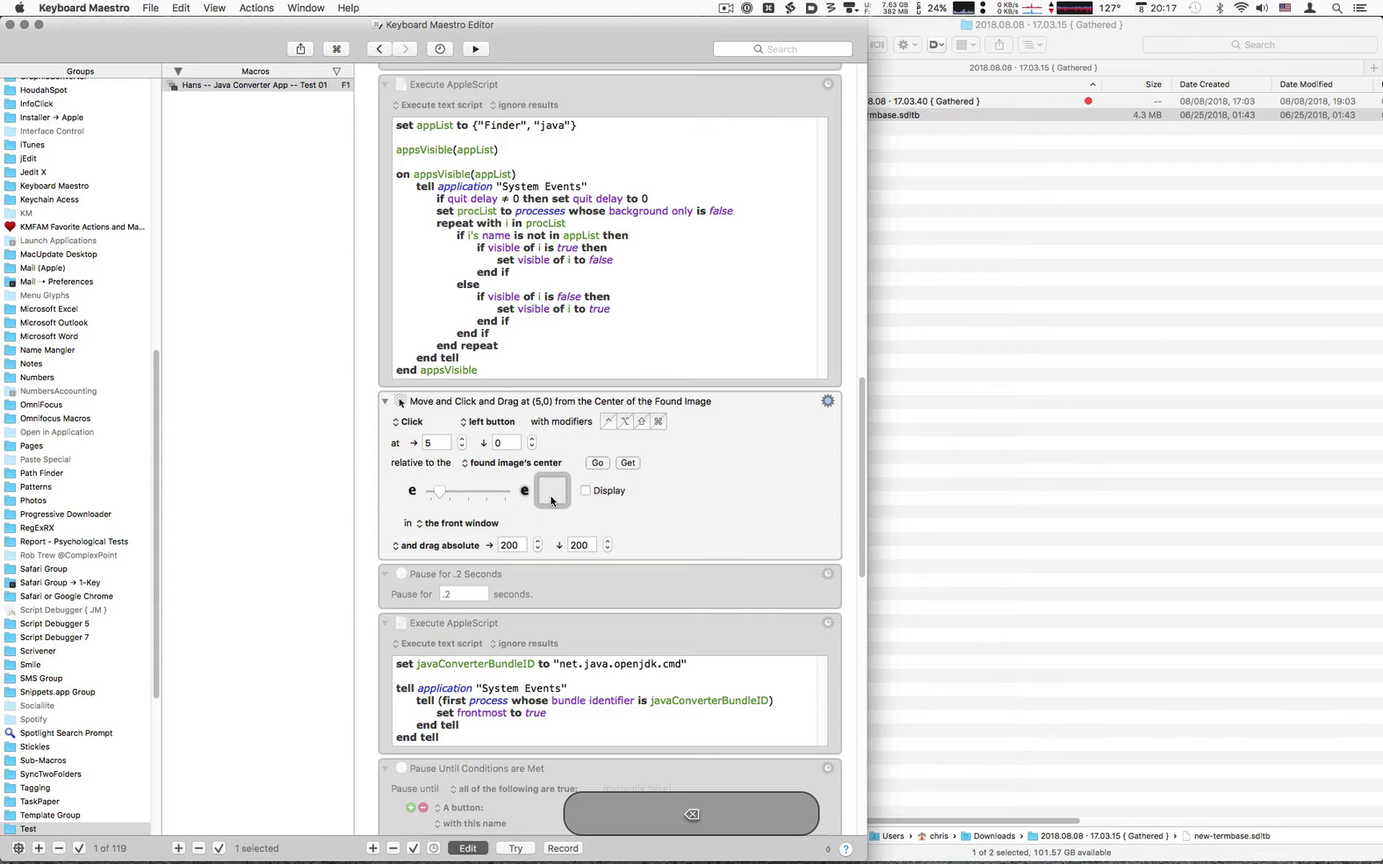
left_click(554, 494)
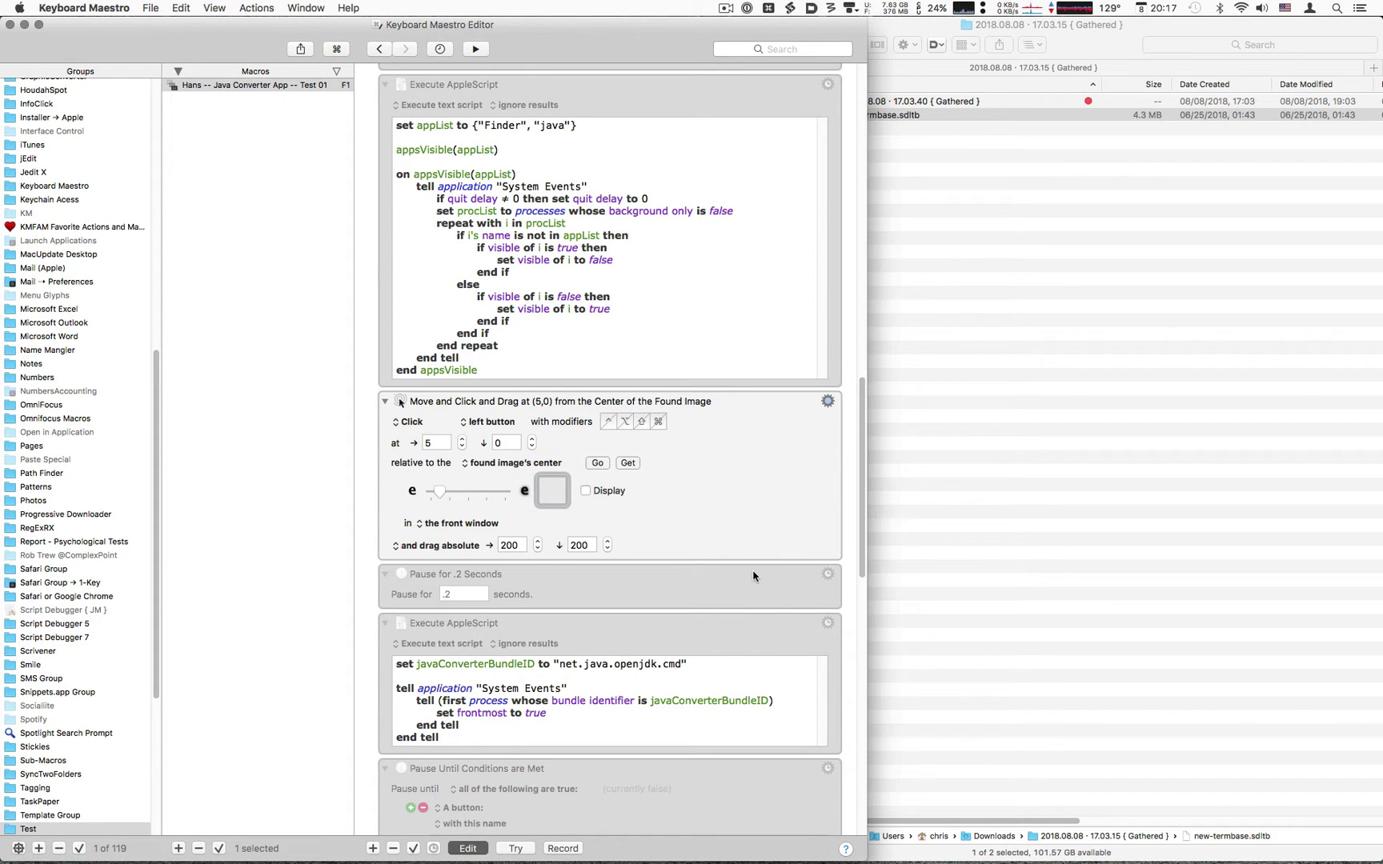
key("super+v")
Step: Enable Display for the found image and set the mouse action to Just move
left_click(604, 493)
left_click(407, 422)
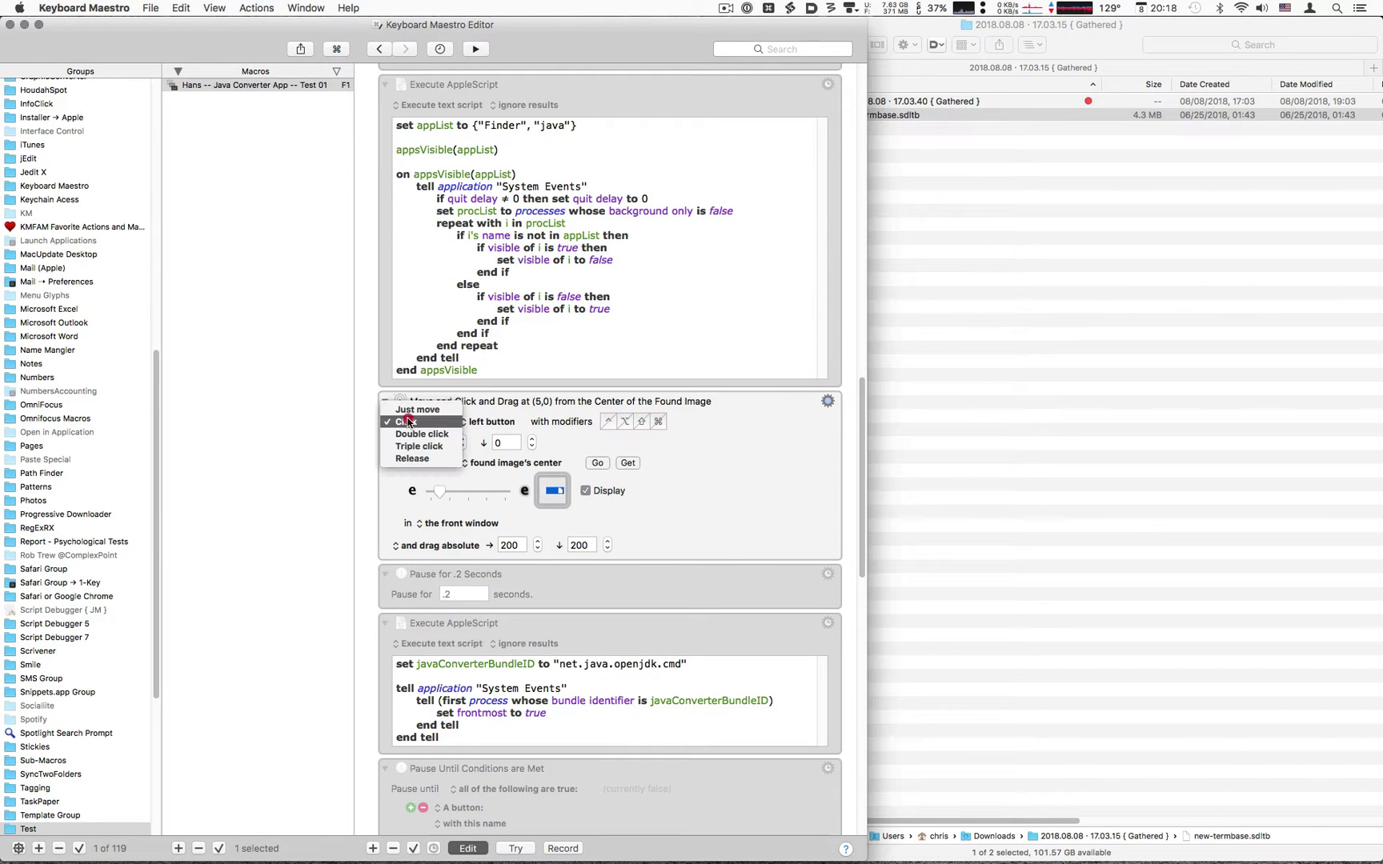
left_click(408, 409)
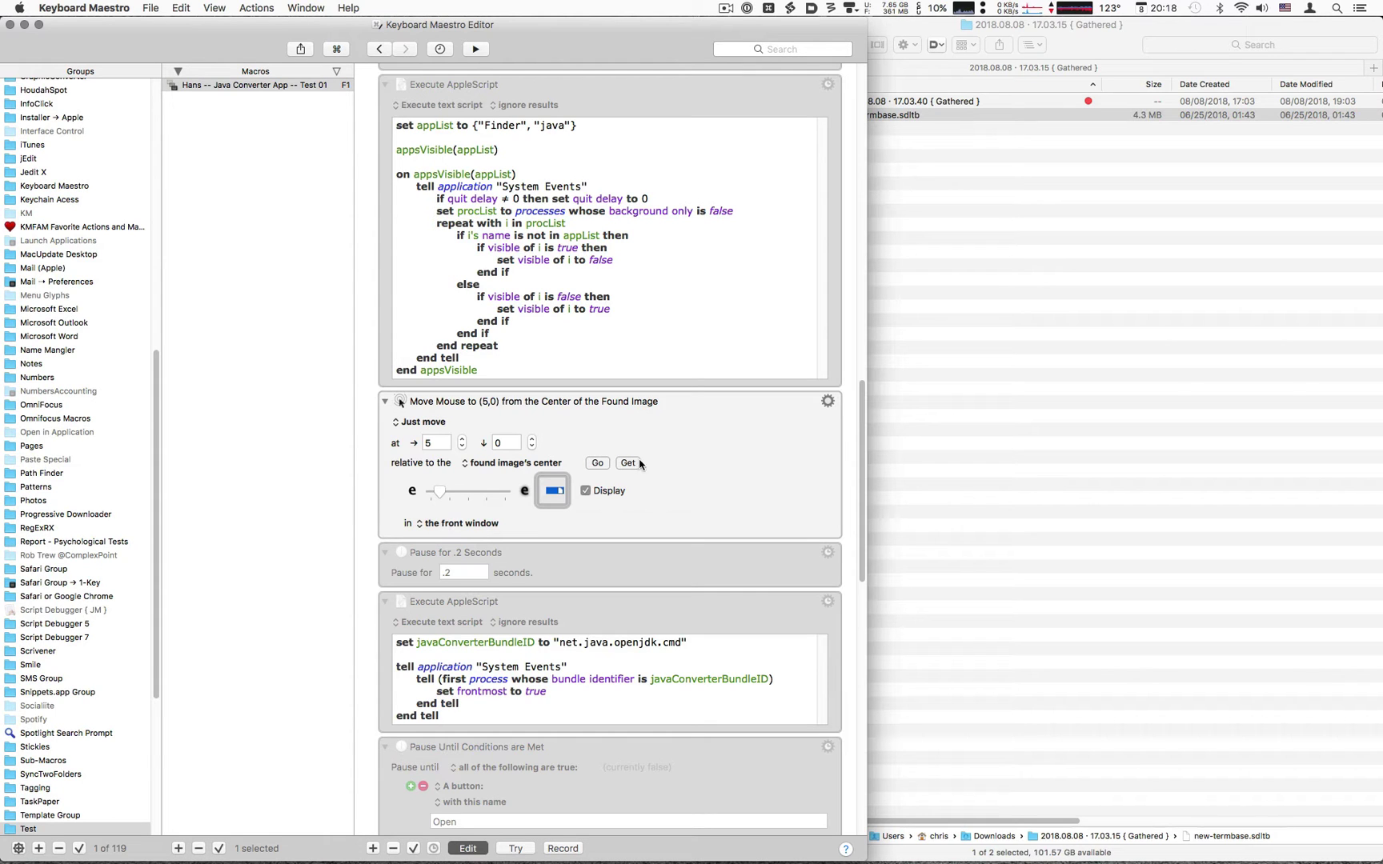
left_click(650, 426)
Step: Switch to Finder, hide the other applications, and deselect new-termbase.sdltb
key("ctrl+alt+super+d")
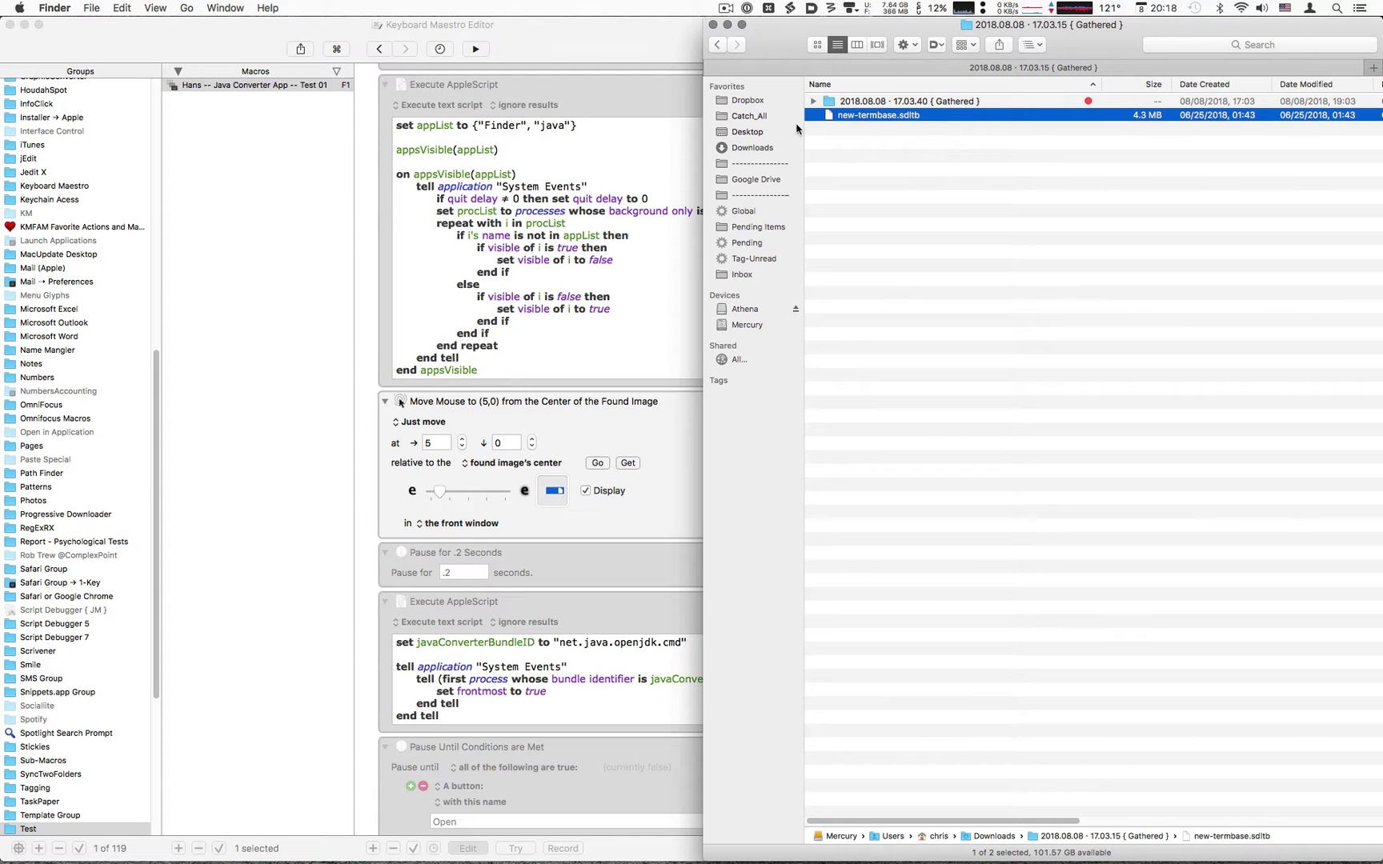
key("cmd+h")
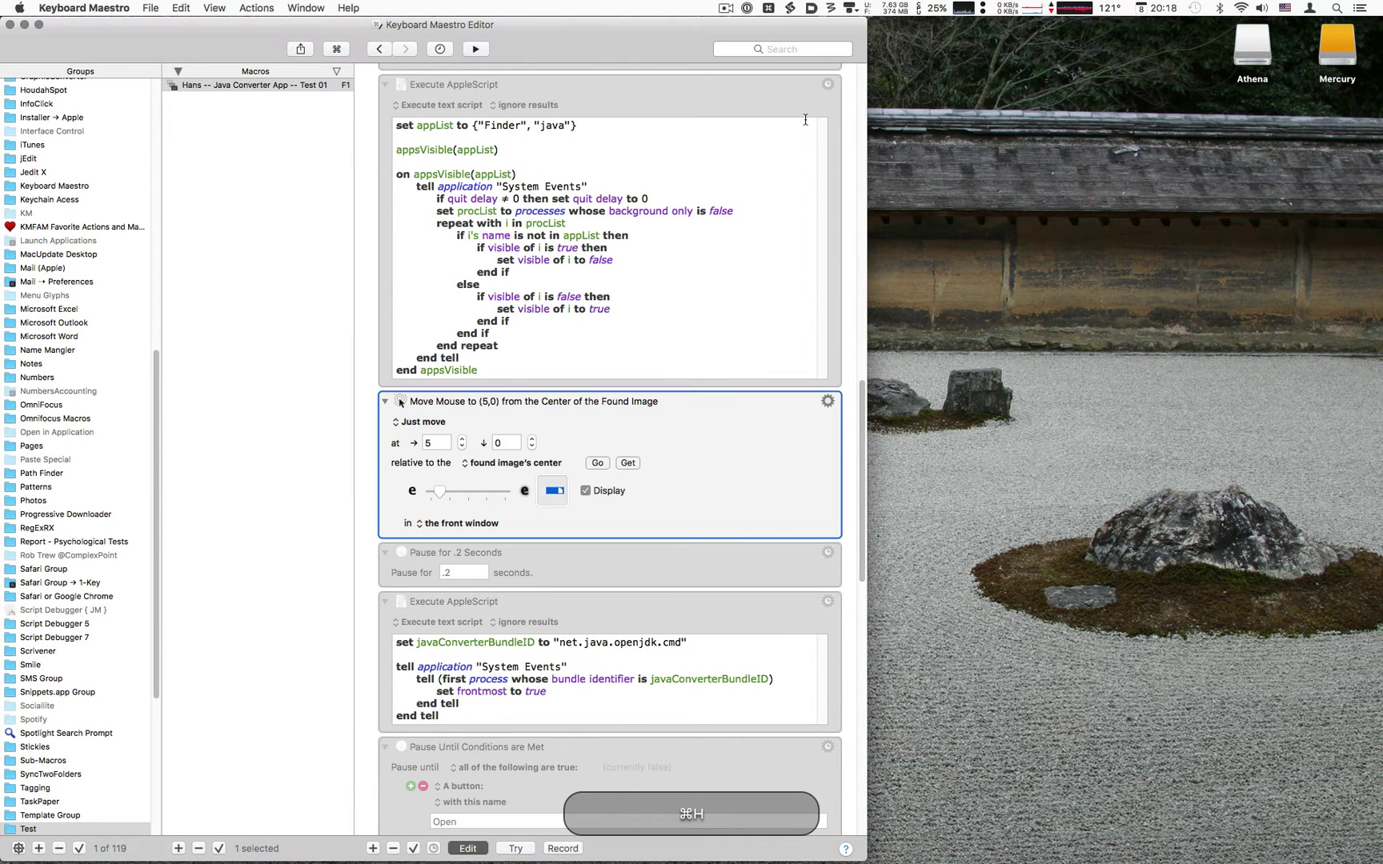
key("cmd+Tab")
key("cmd+alt+h")
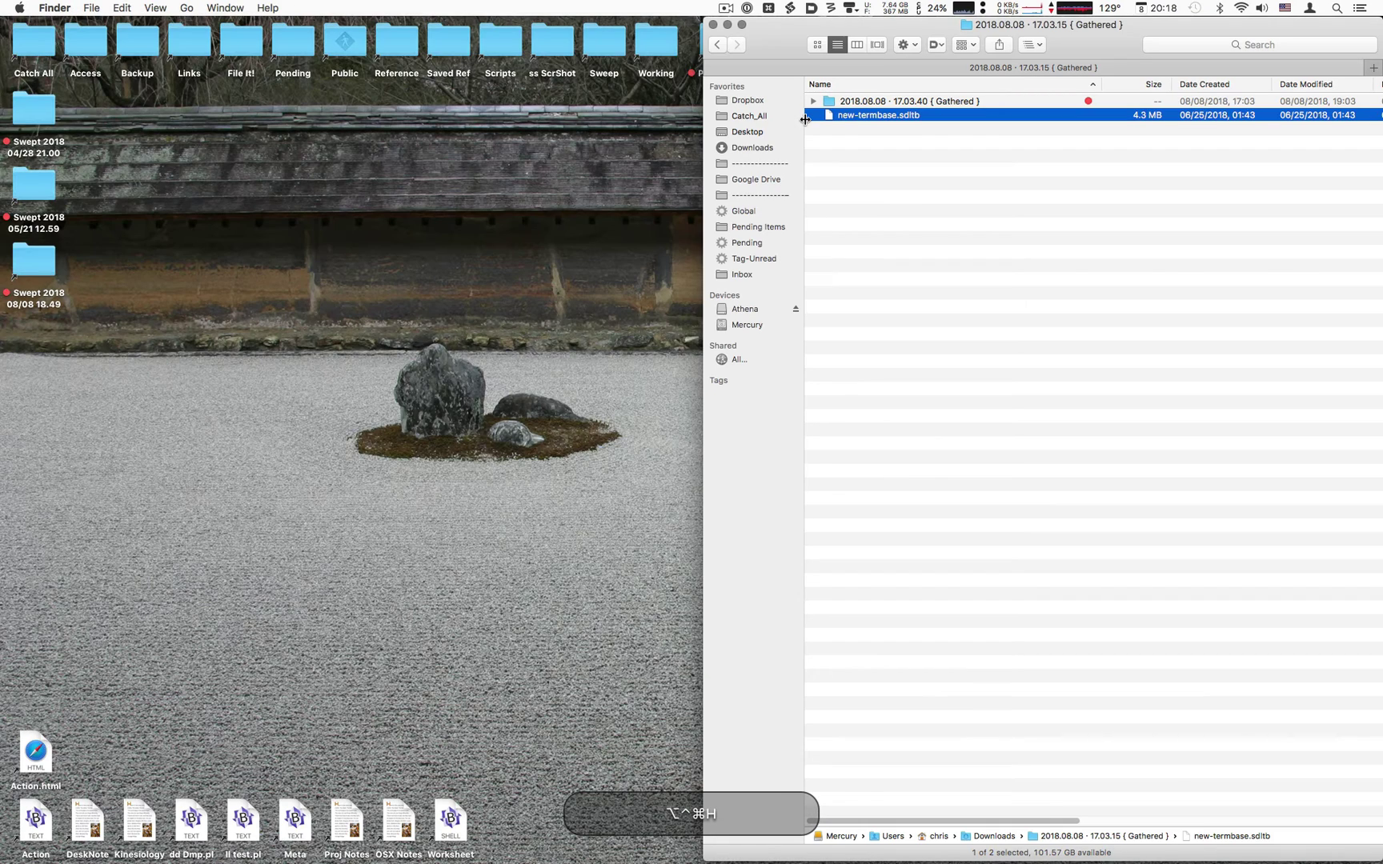
left_click(912, 395)
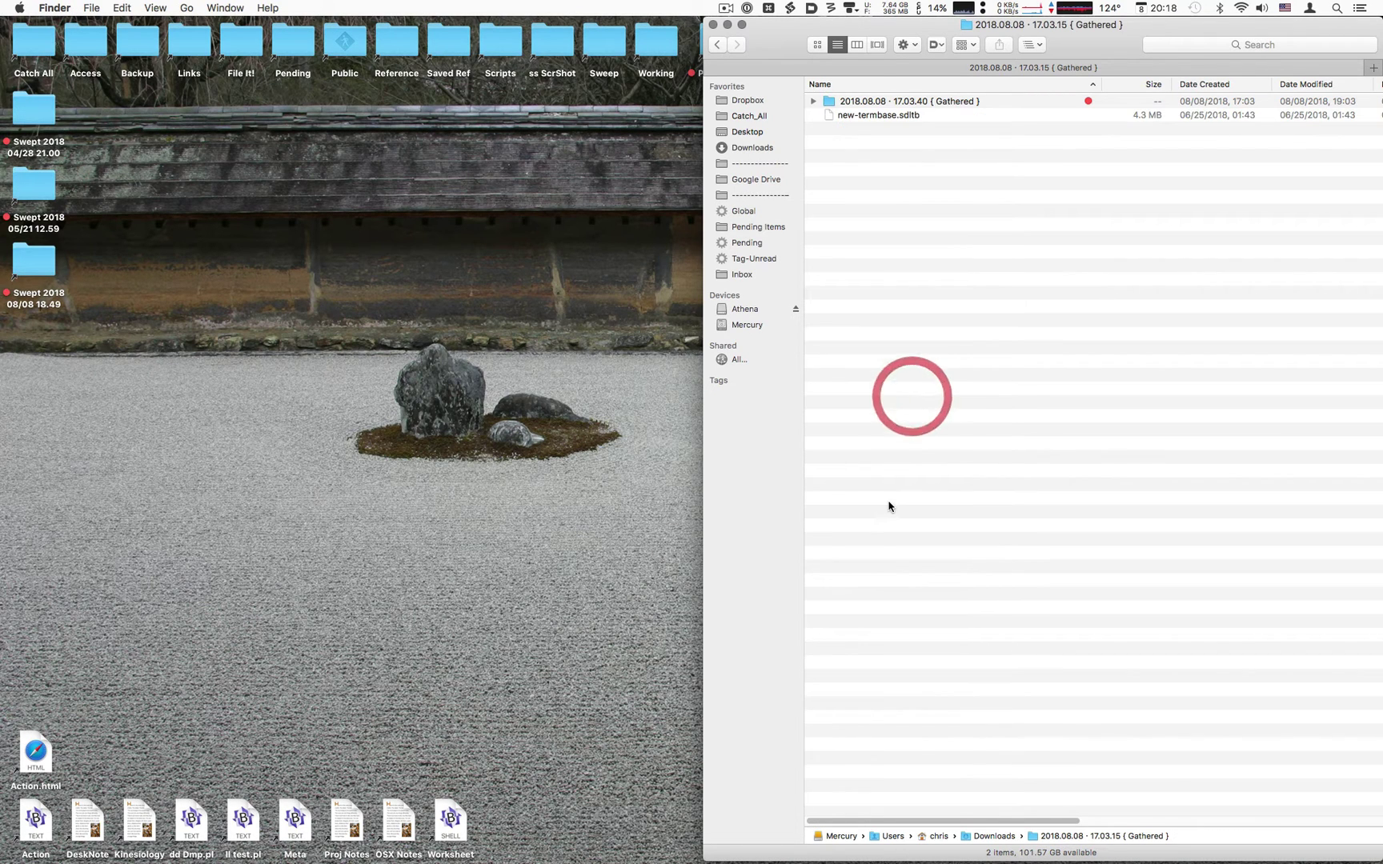
Step: Test the found-image macro with new-termbase.sdltb selected, and test it again with the file deselected
left_click(868, 114)
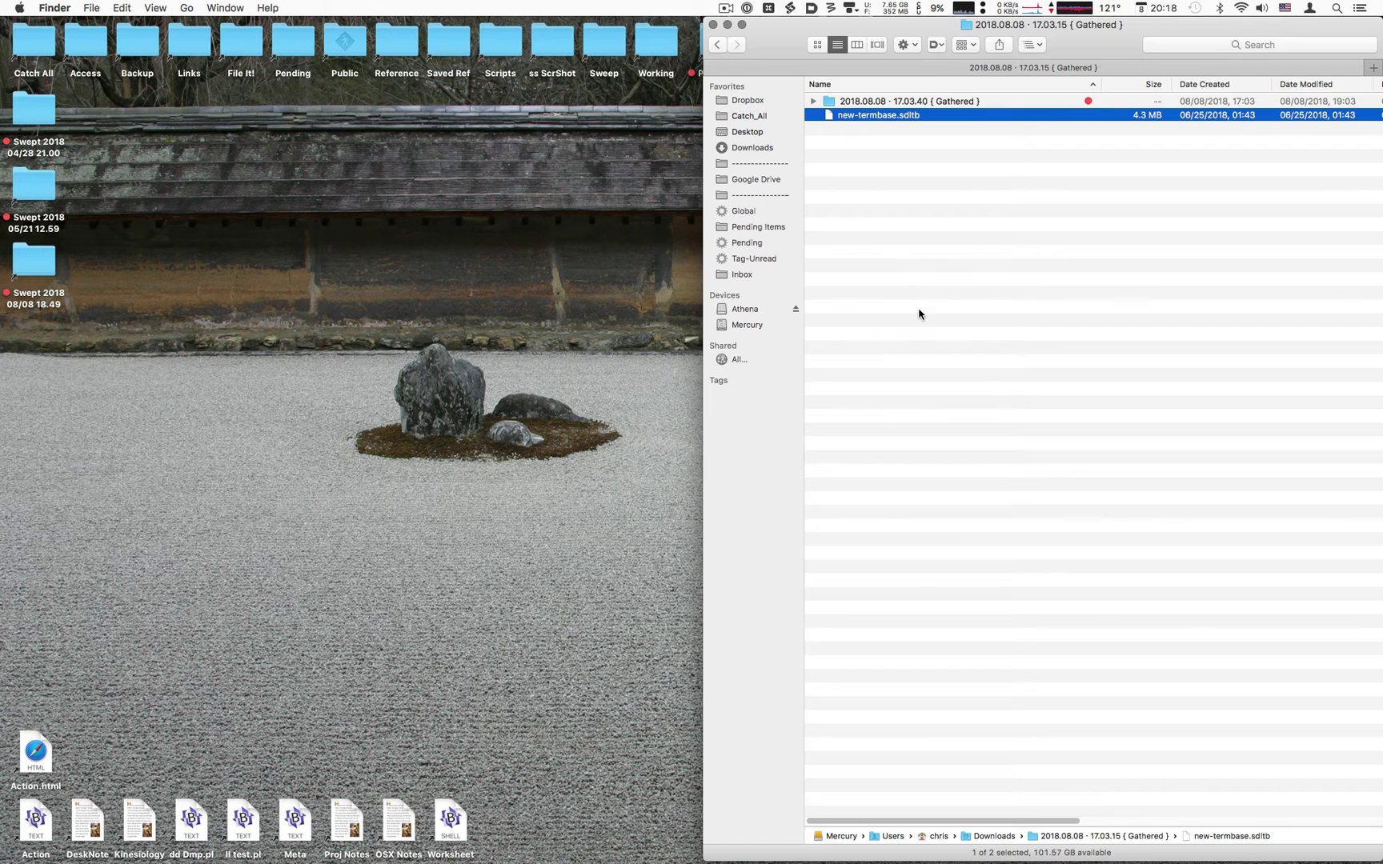
key("minus")
key("minus")
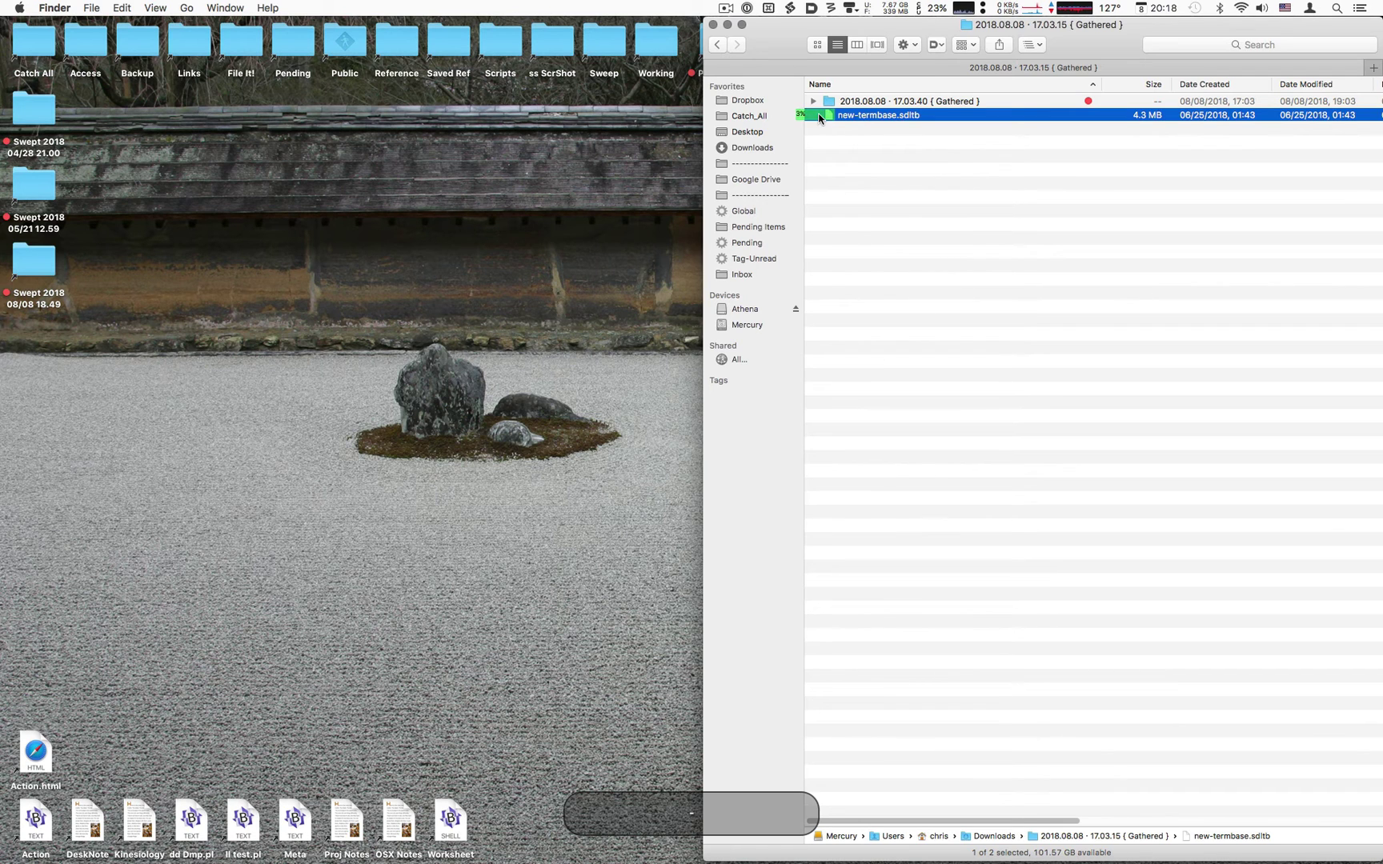
key("minus")
key("minus")
key("minus")
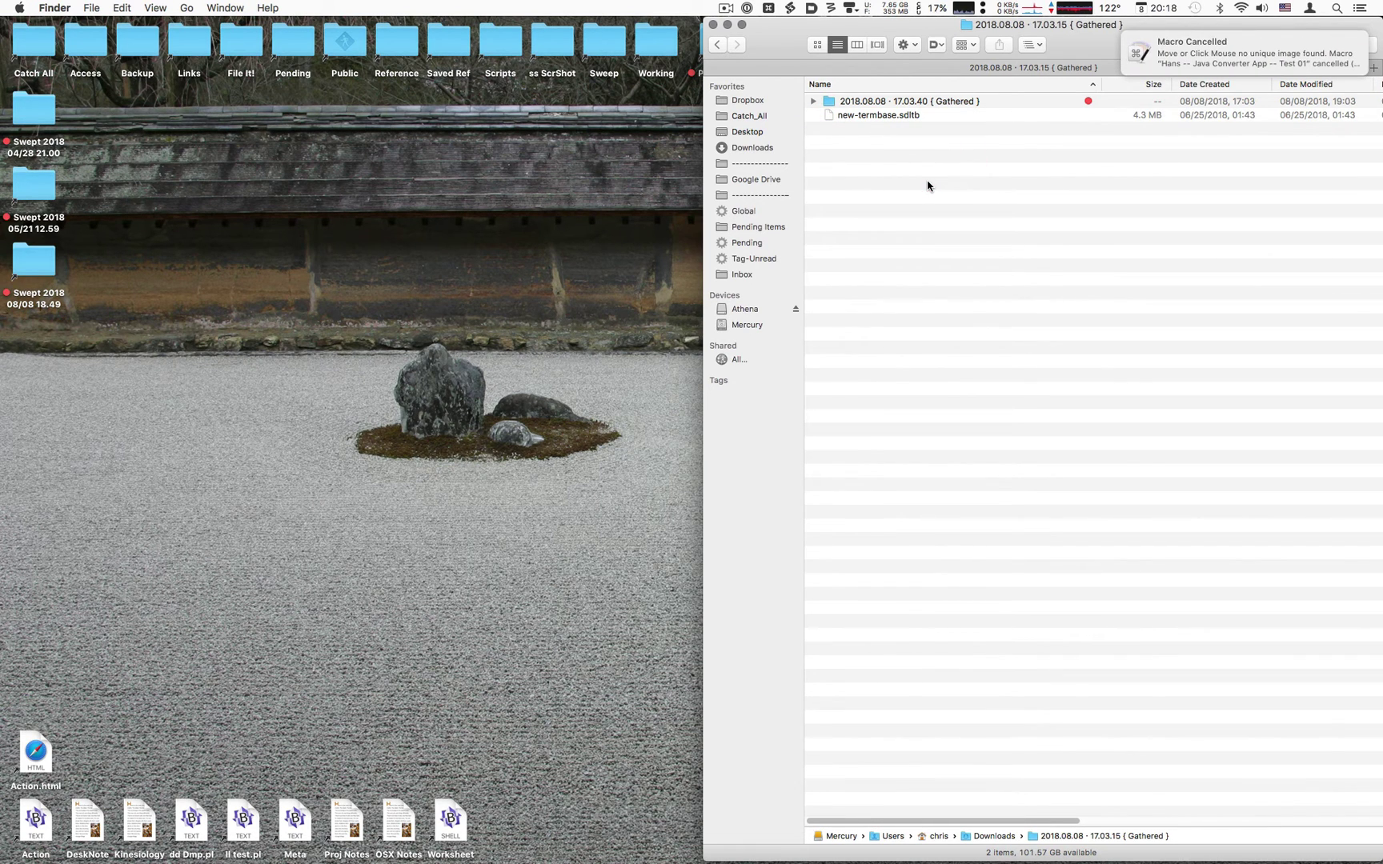
Step: Reselect new-termbase.sdltb, rerun the found-image test, and deselect the file
left_click(870, 114)
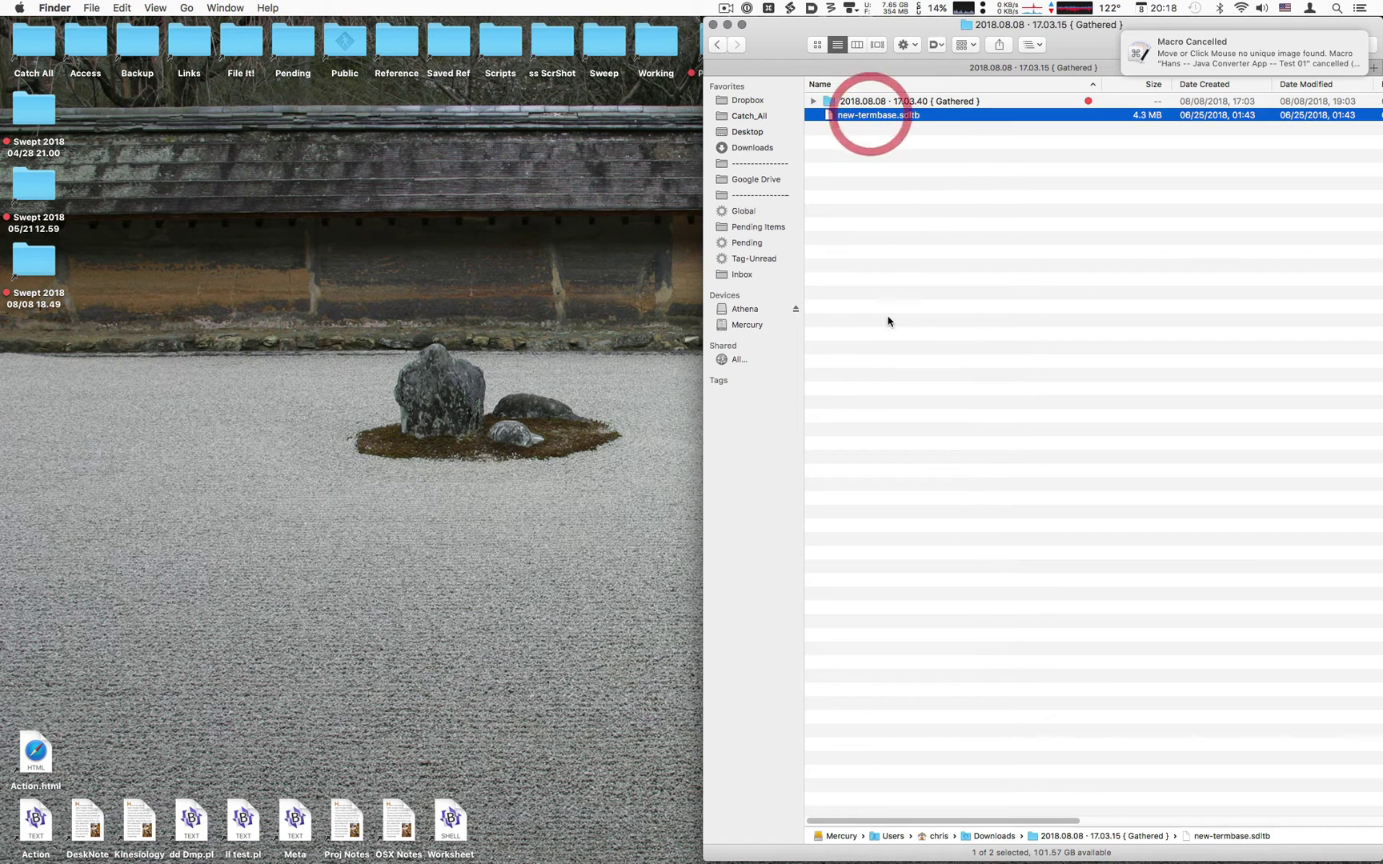
key("minus")
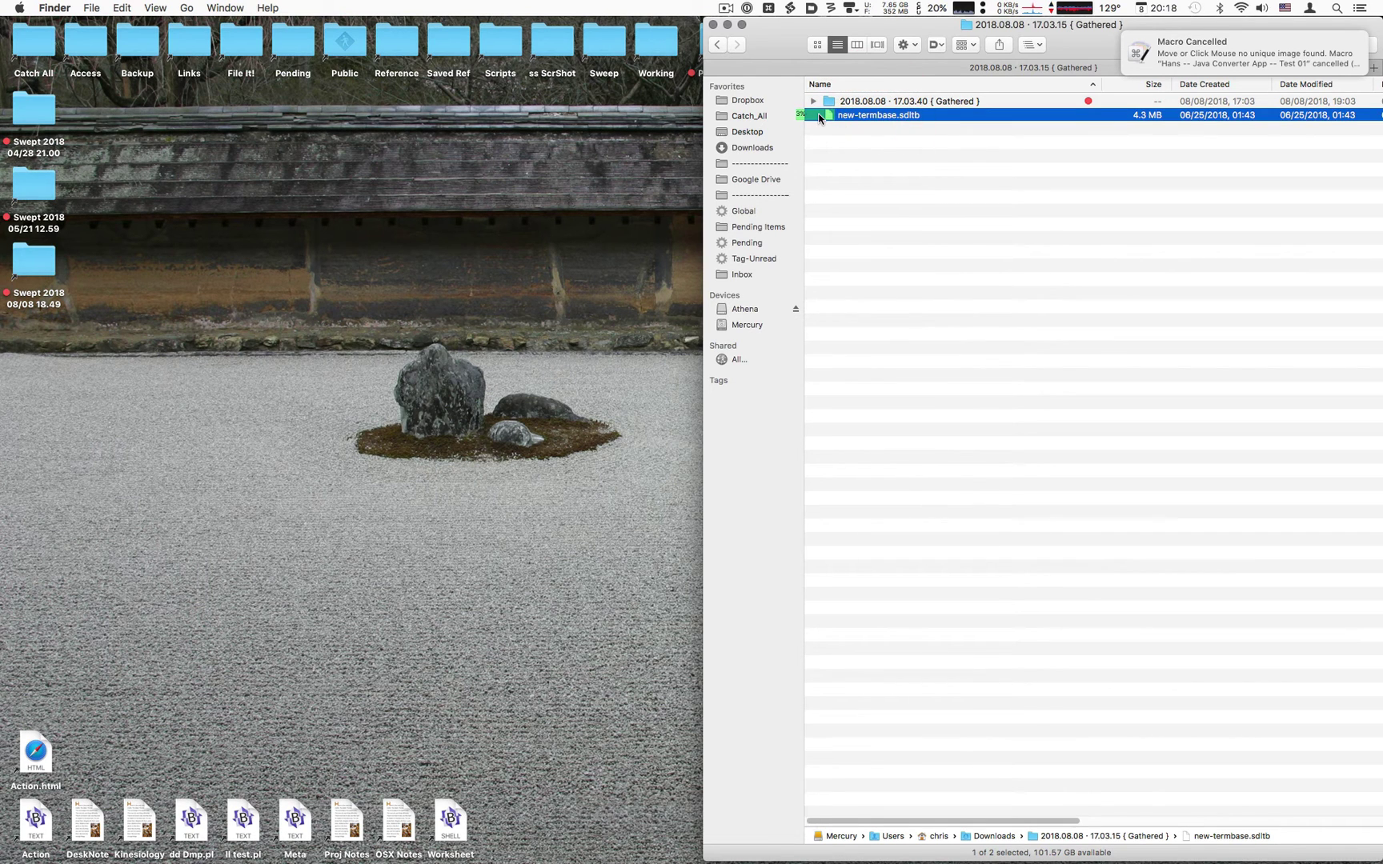
left_click(886, 195)
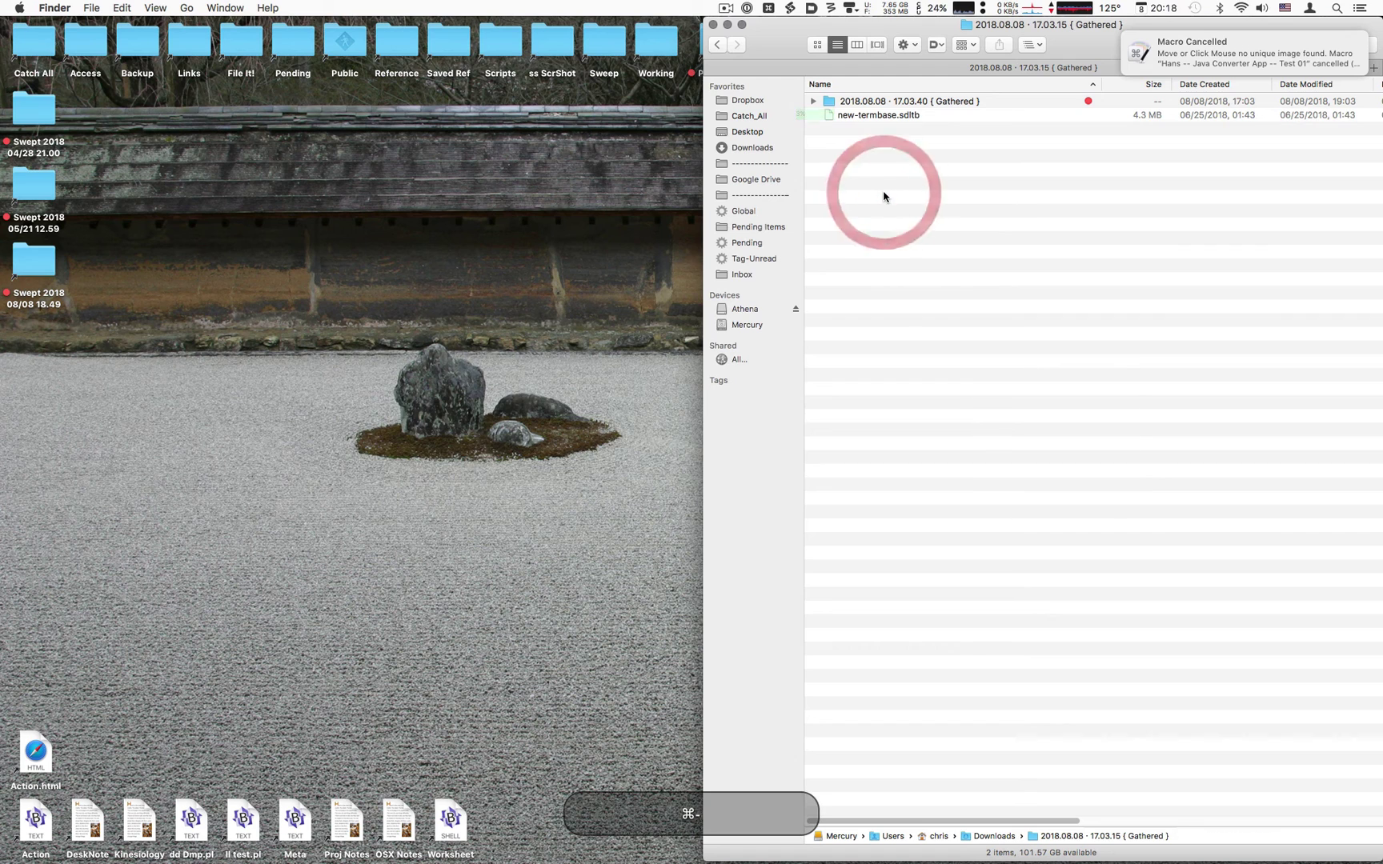
Step: Switch to Keyboard Maestro, set the found-image mouse action to Click, and turn off its Display option
key("super+Tab")
key("super+Tab")
key("super+shift+Tab")
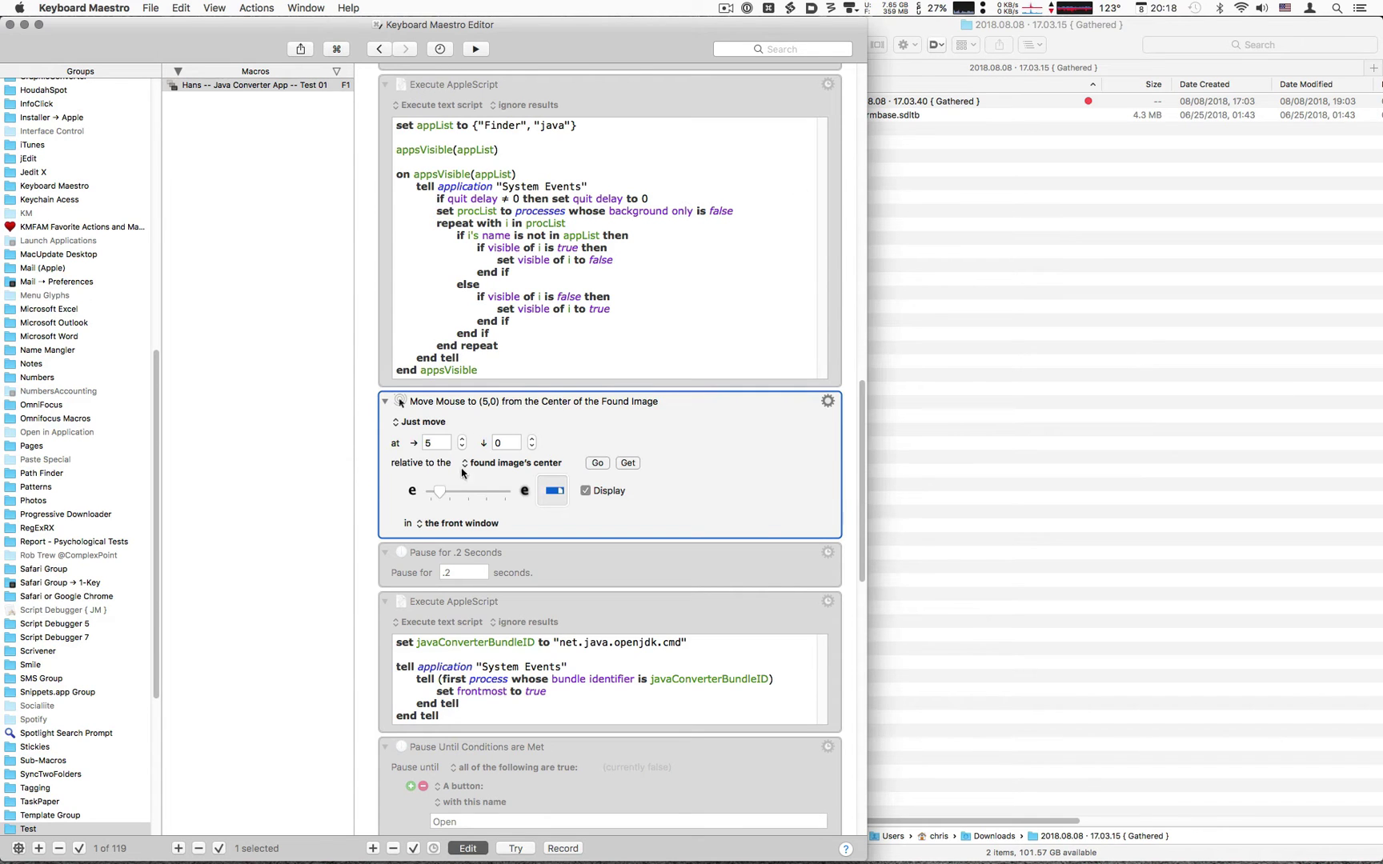
left_click(422, 423)
left_click(425, 434)
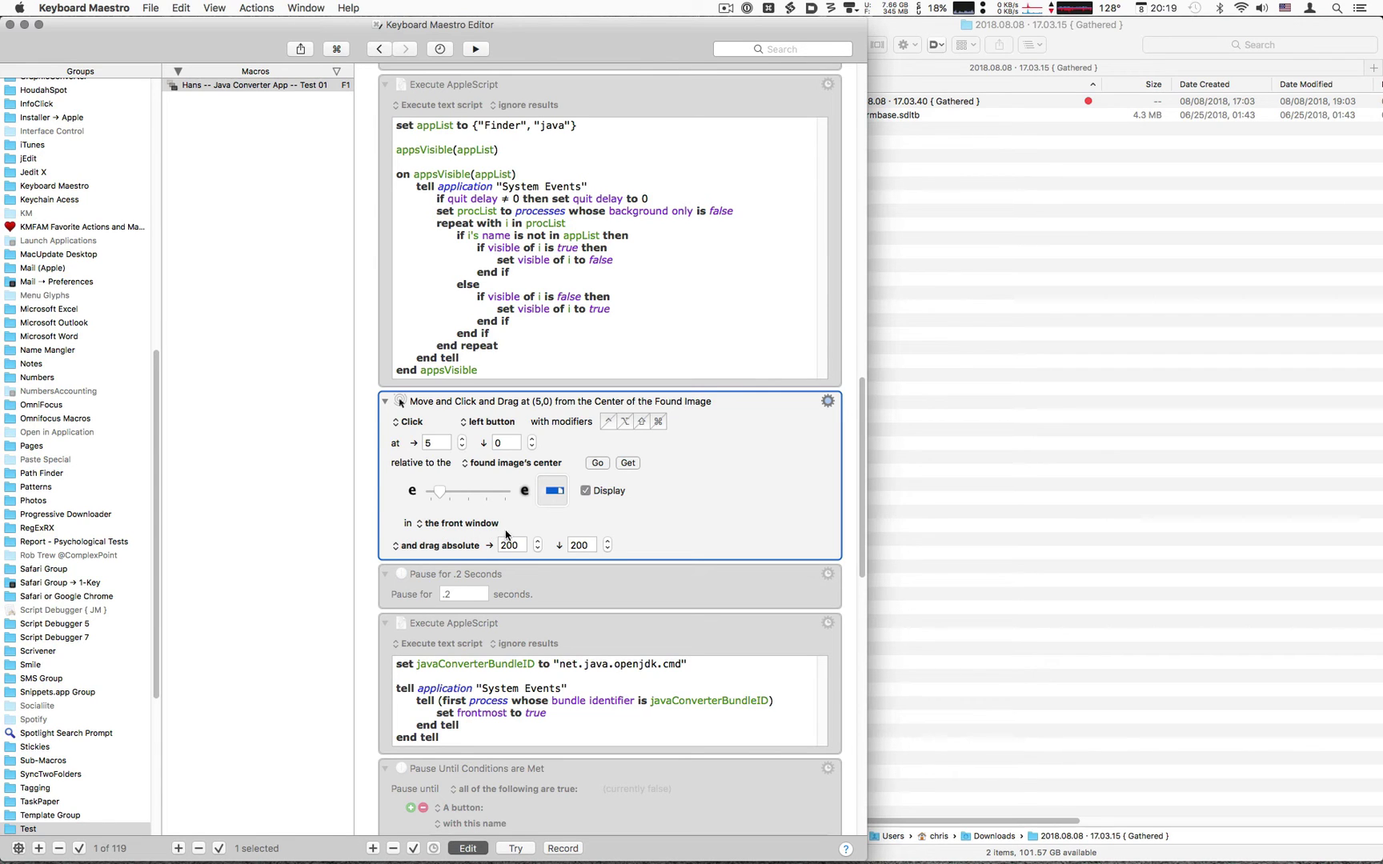
left_click(606, 492)
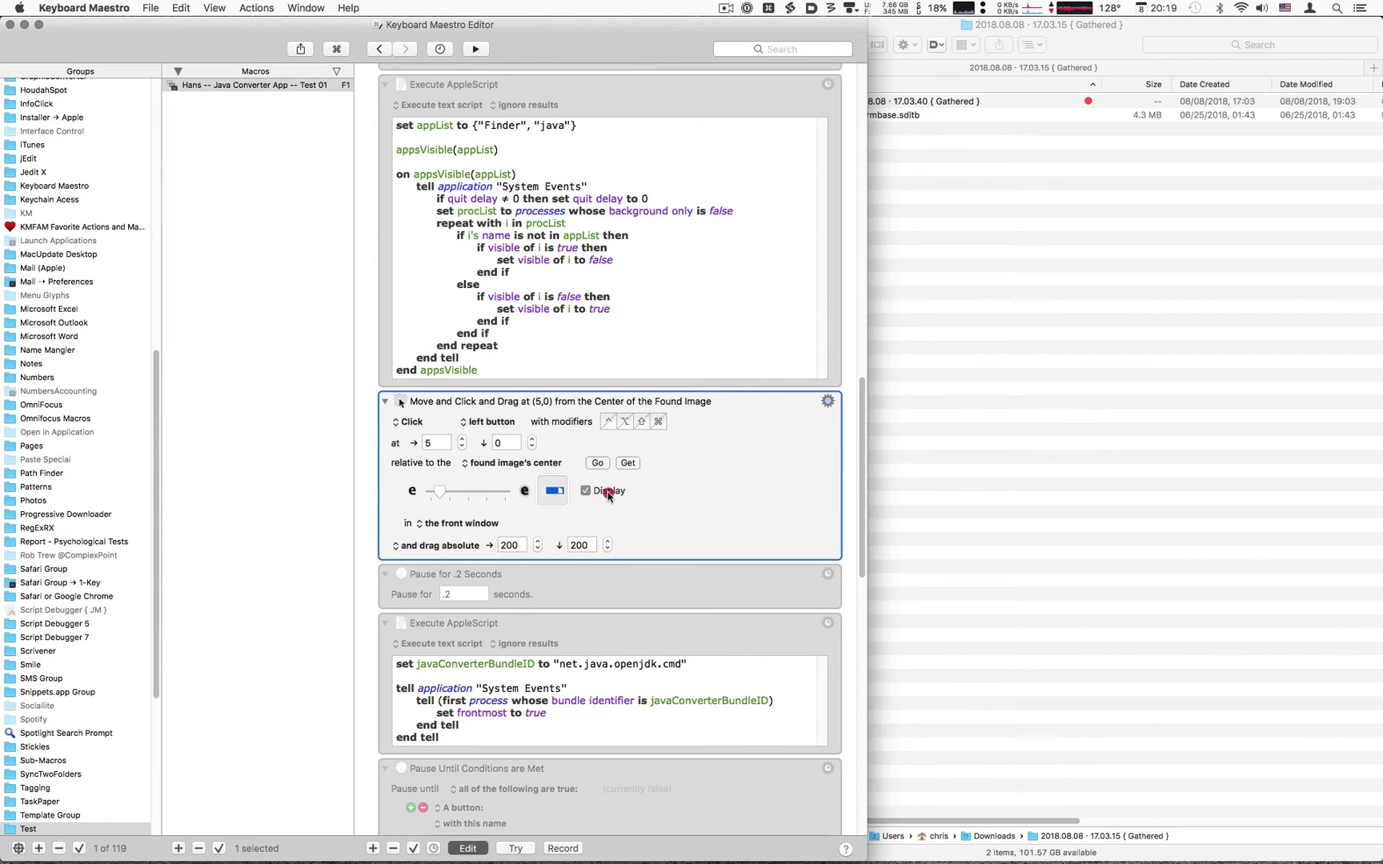
left_click(432, 547)
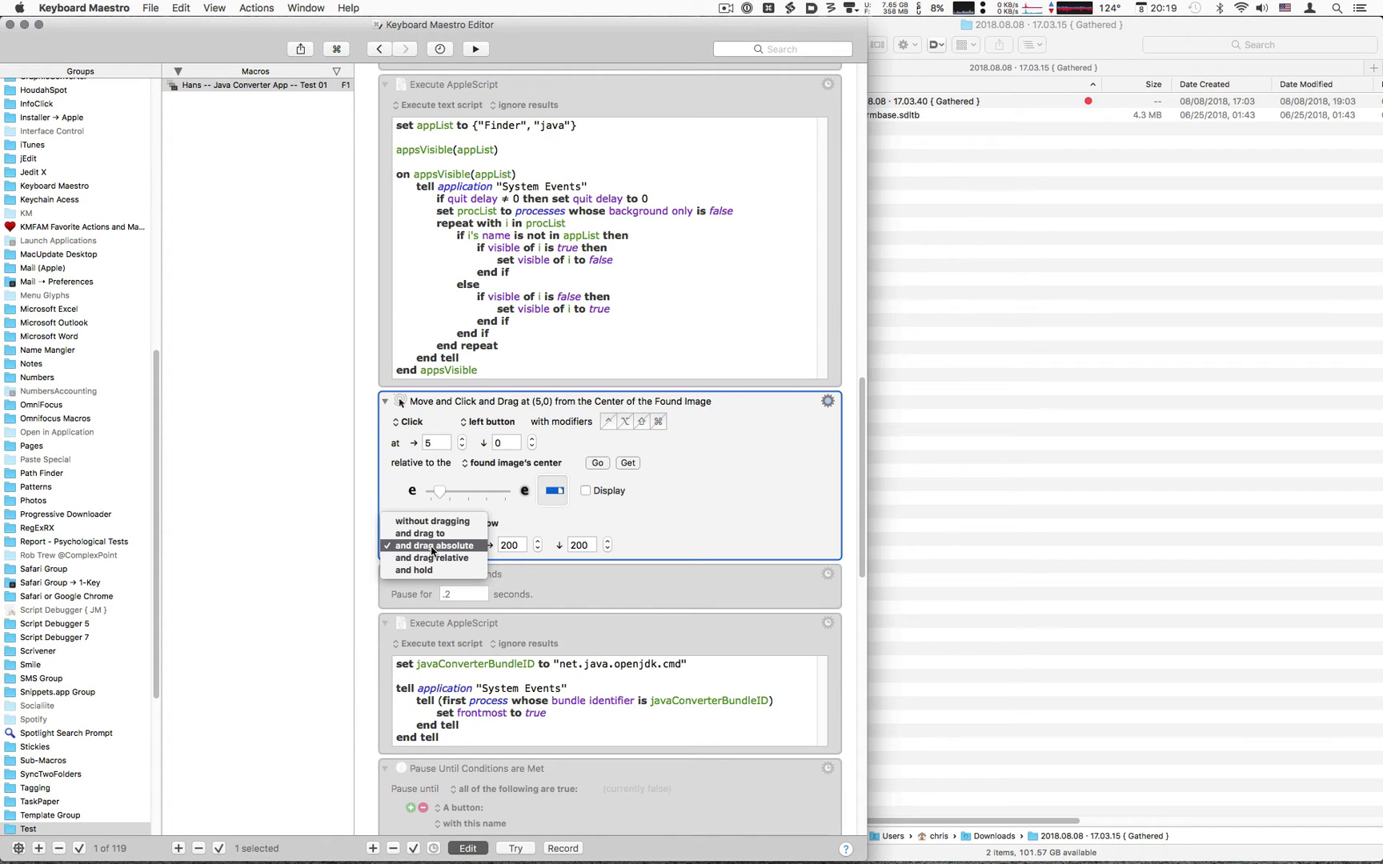
left_click(658, 516)
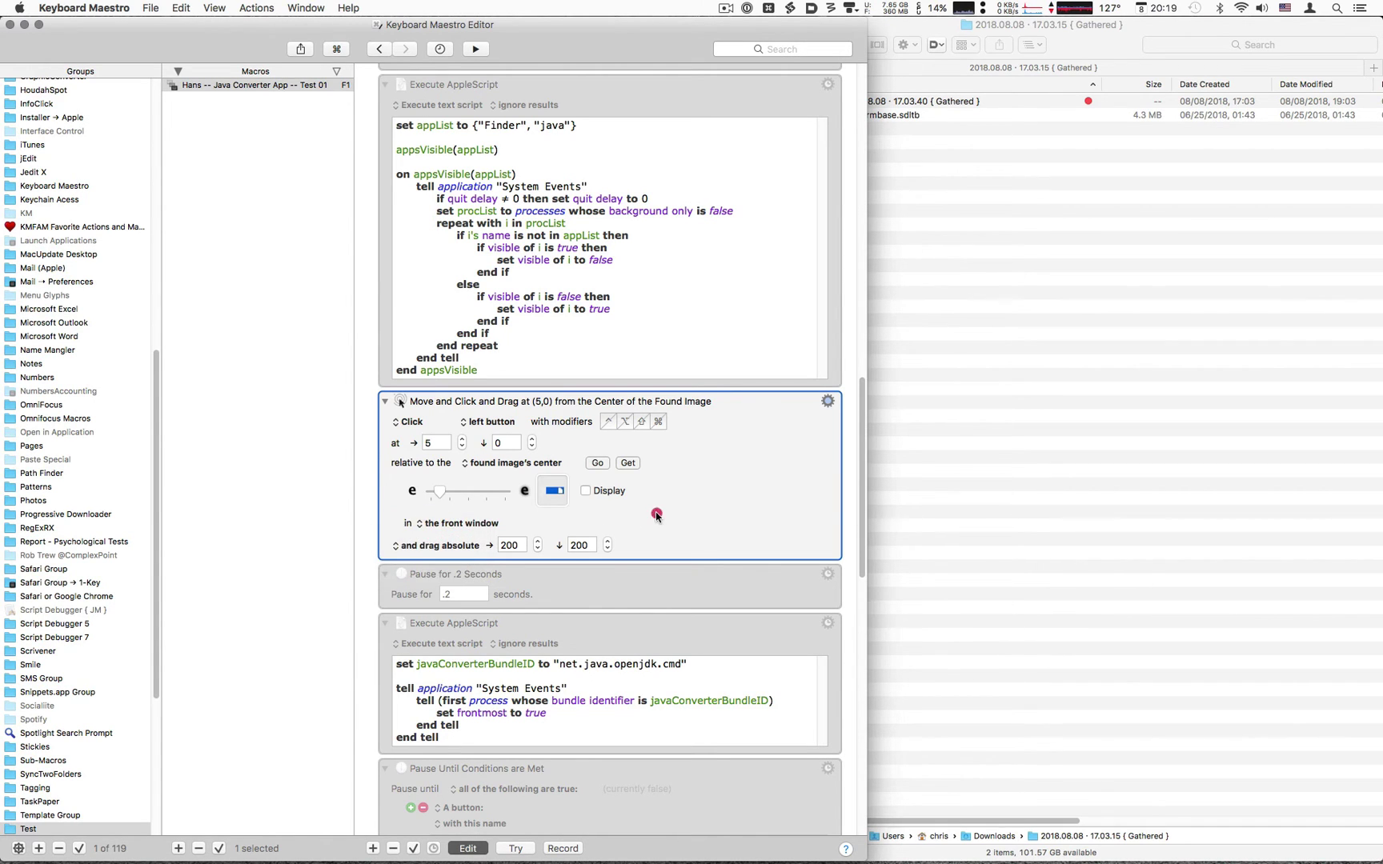
Step: Enable all actions in the macro and select only the Move and Click and Drag action
left_click(658, 516)
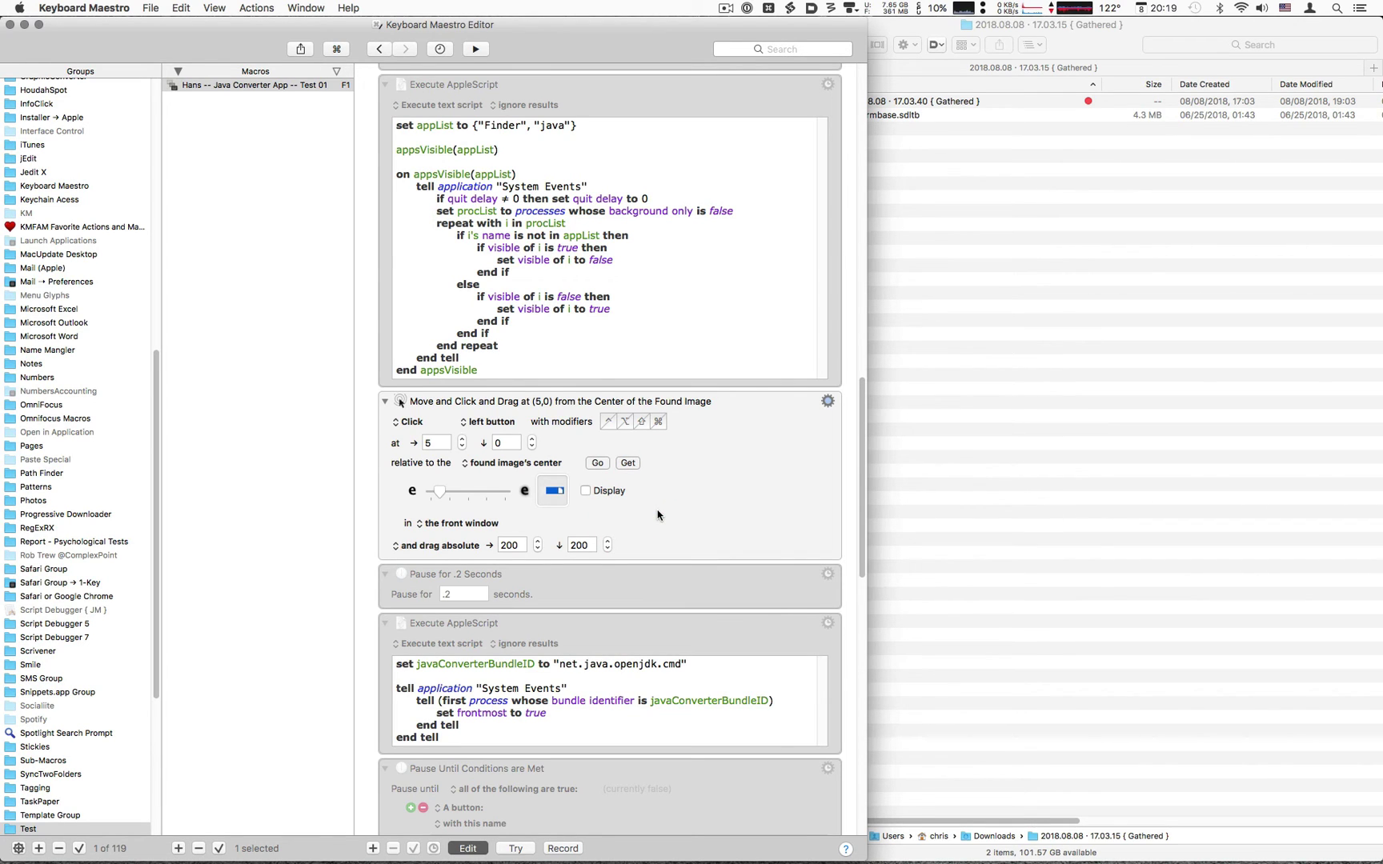
key("super+a")
left_click(766, 469)
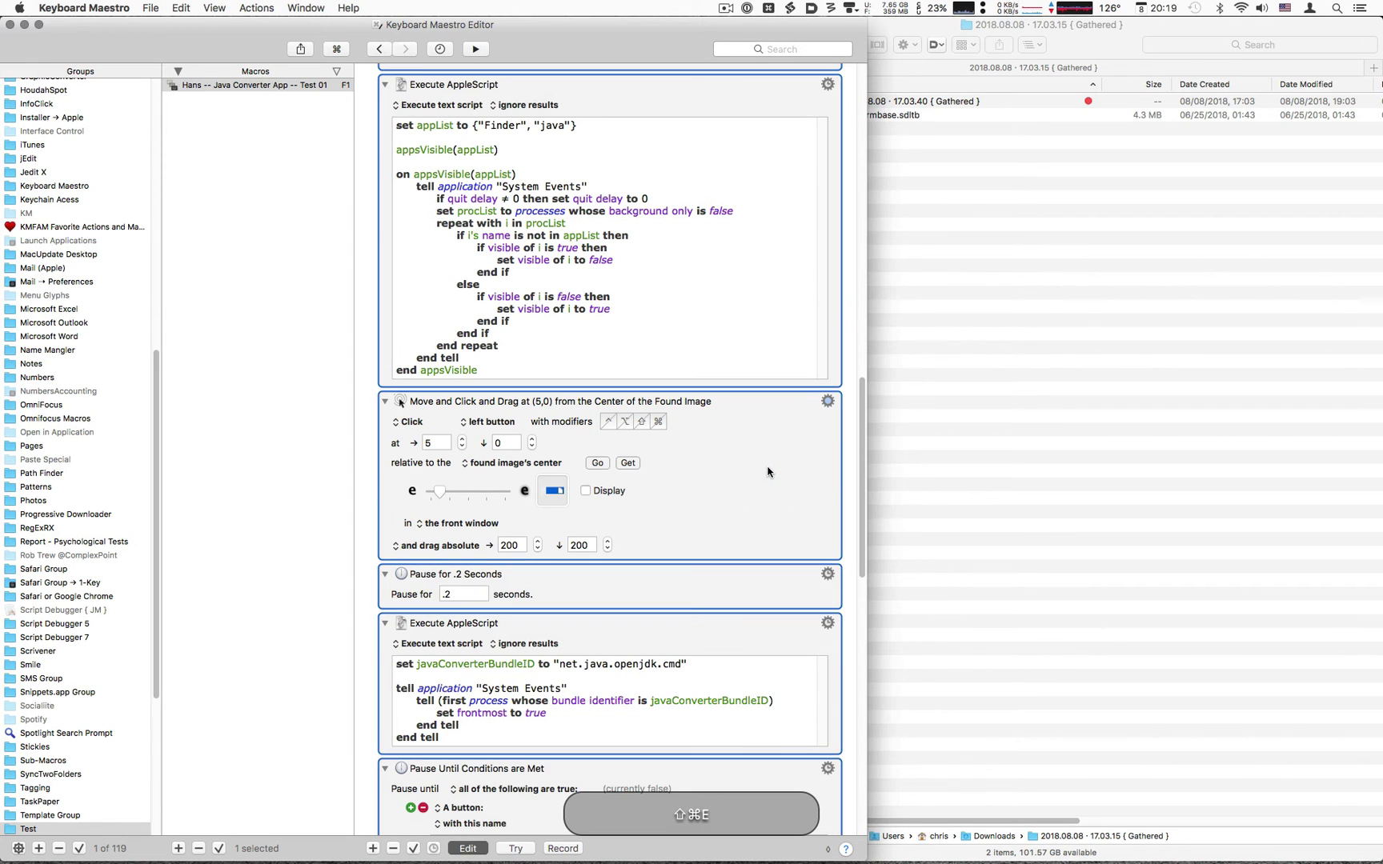
left_click(735, 456)
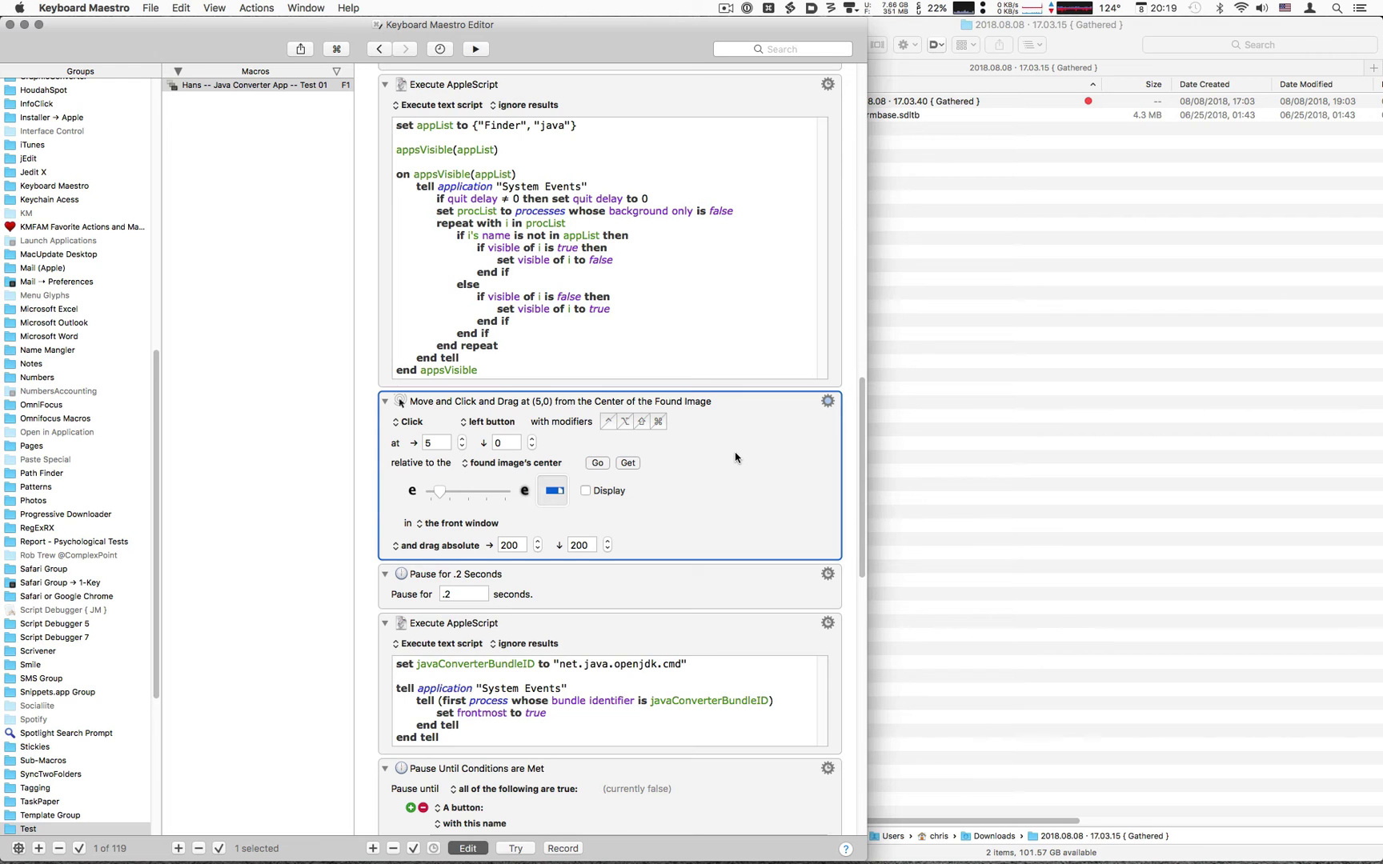
Step: Switch to Finder, select new-termbase.sdltb, and launch the Trados resource converter up to its SDLTB file chooser
key("super+m")
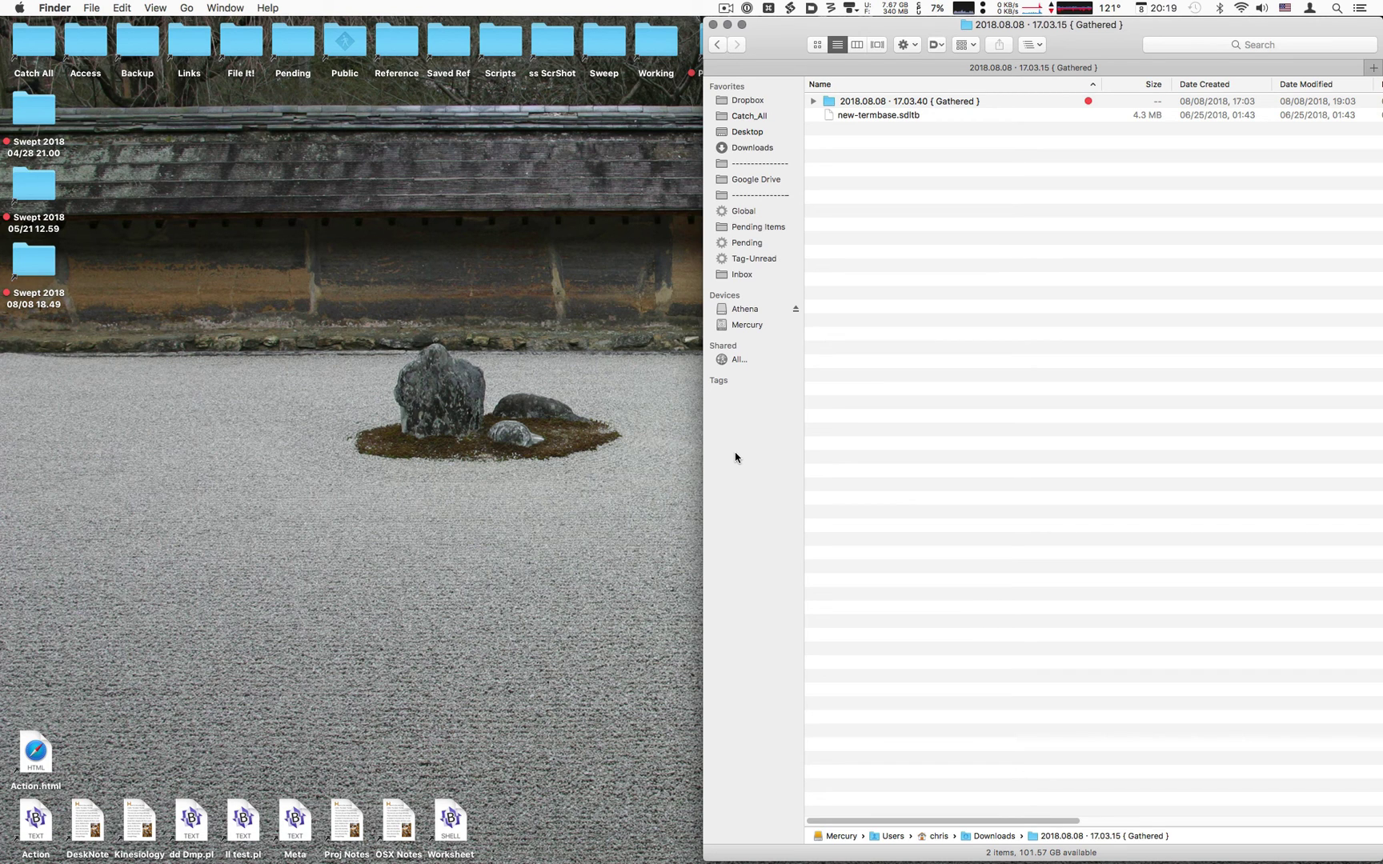
key("a")
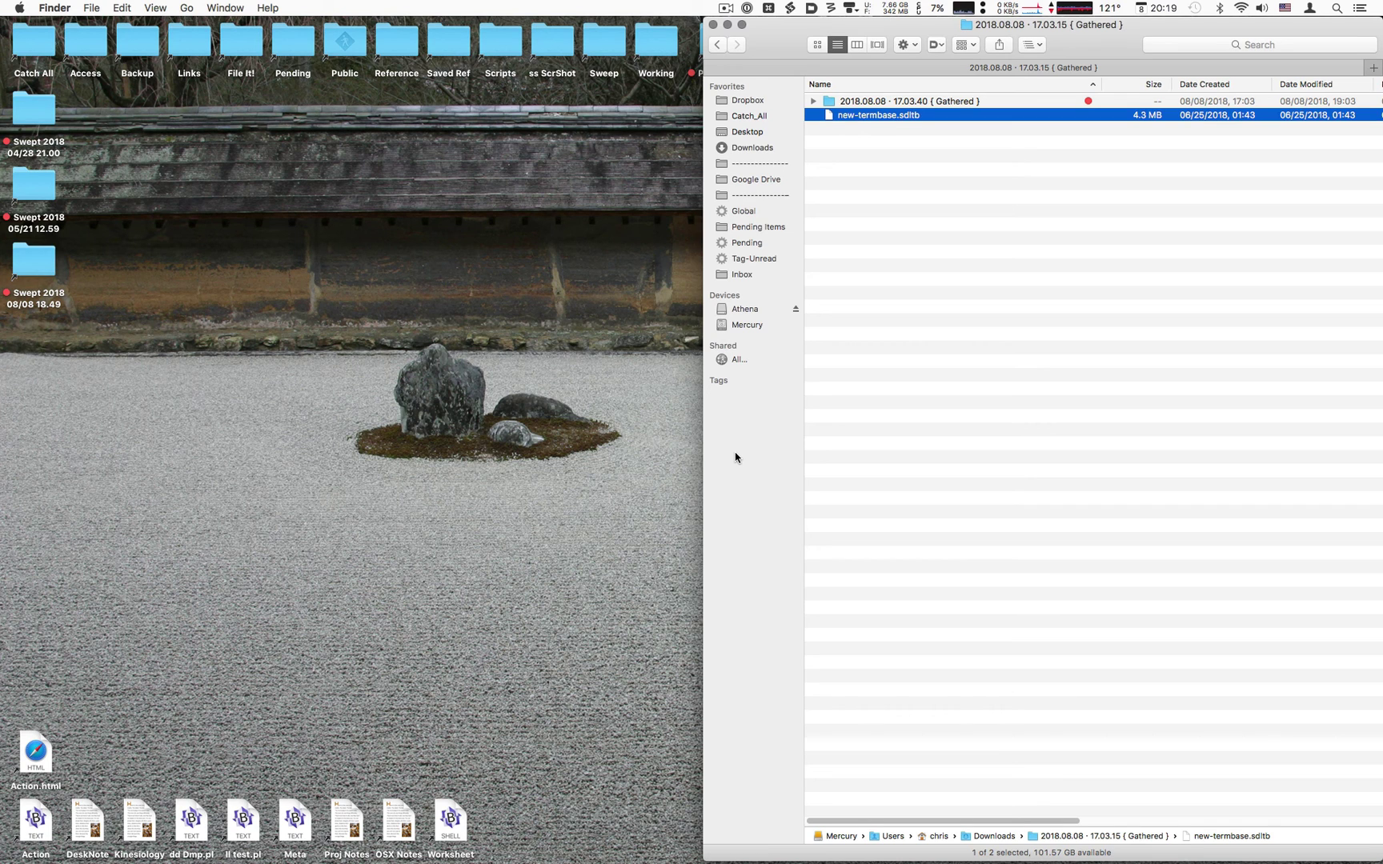
key("super+o")
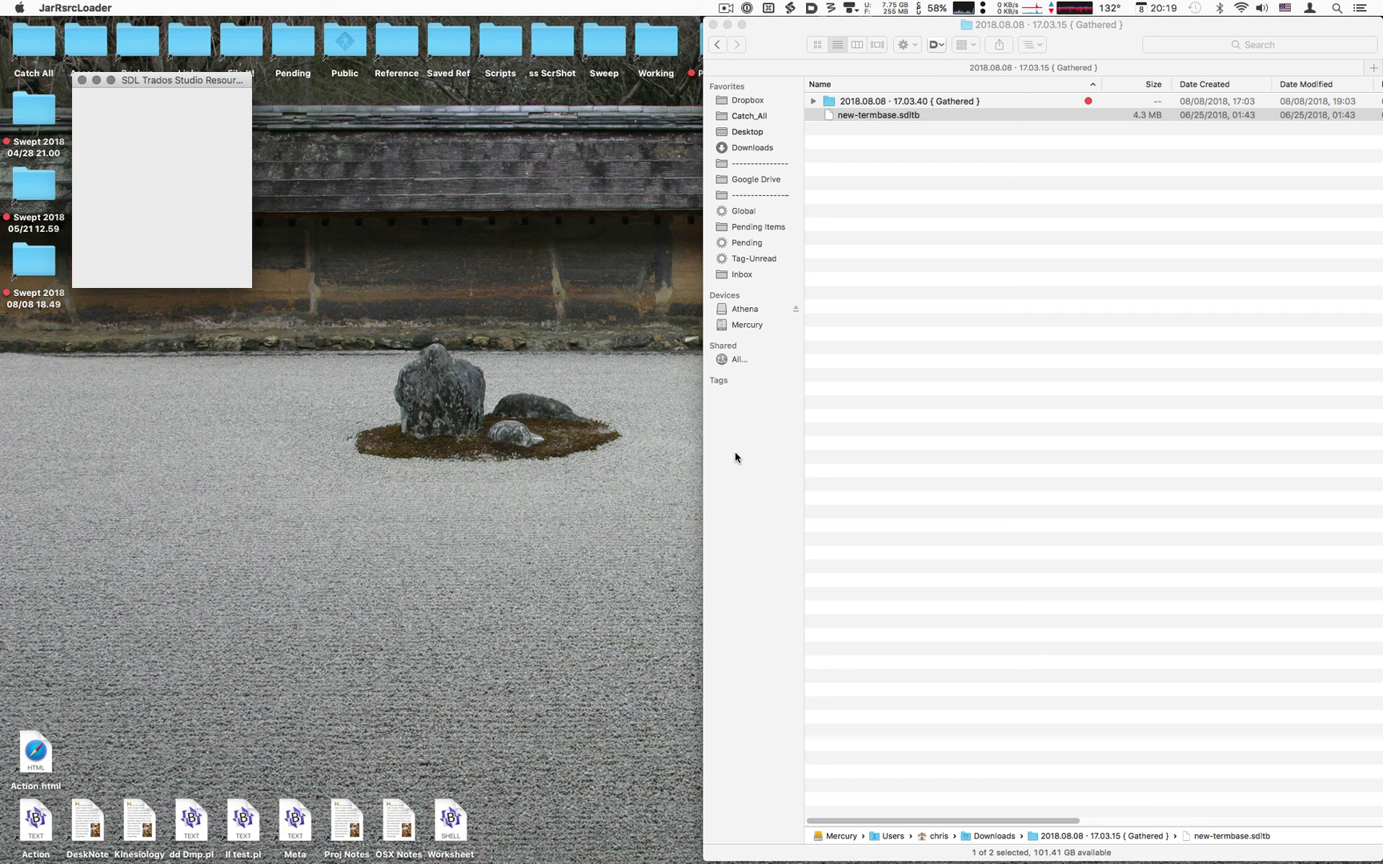
left_click(735, 457)
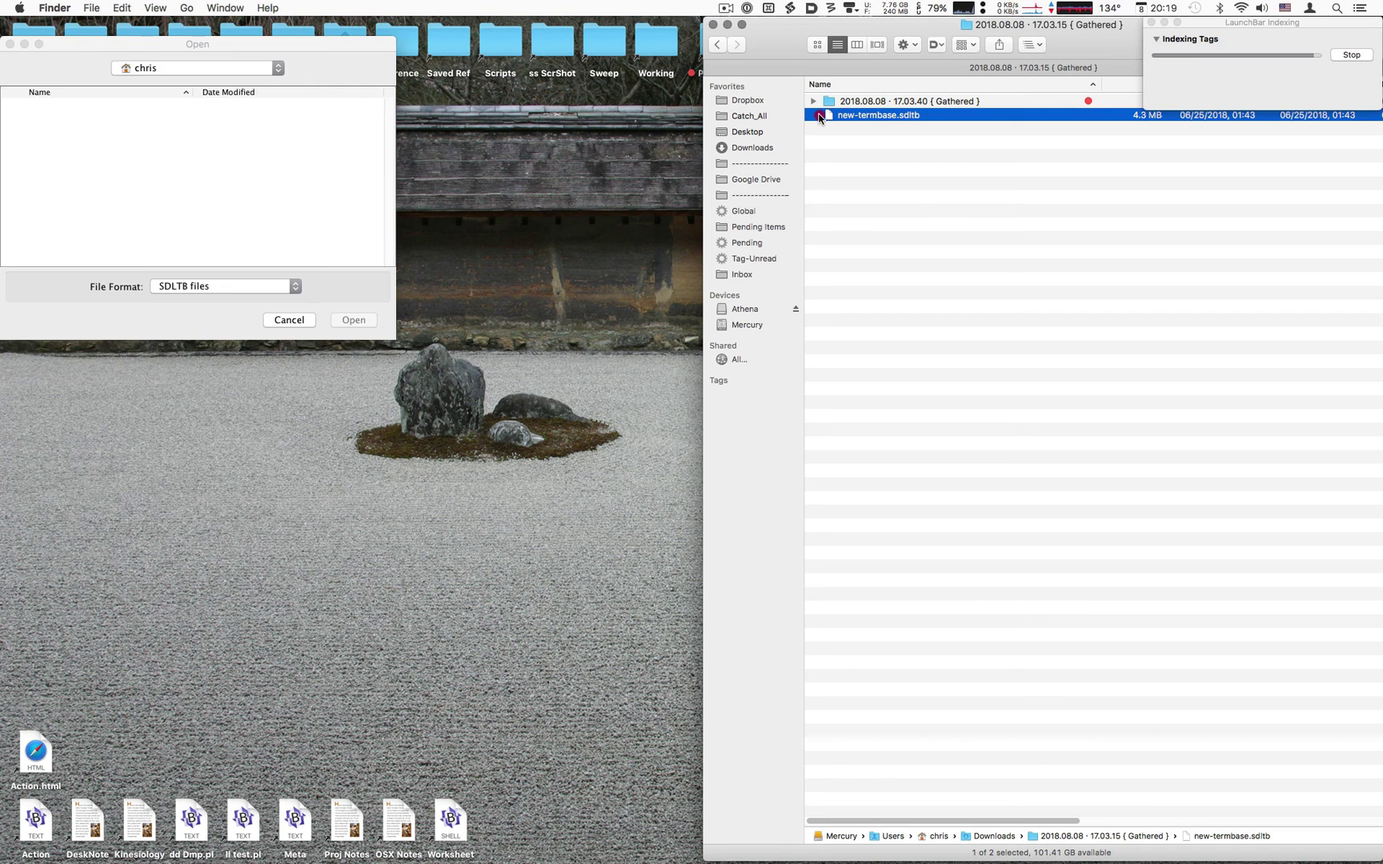
Step: Load new-termbase.sdltb into the Open dialog, convert it to comma-separated CSV, and quit the converter
left_click_drag(820, 119, 145, 145)
key("Return")
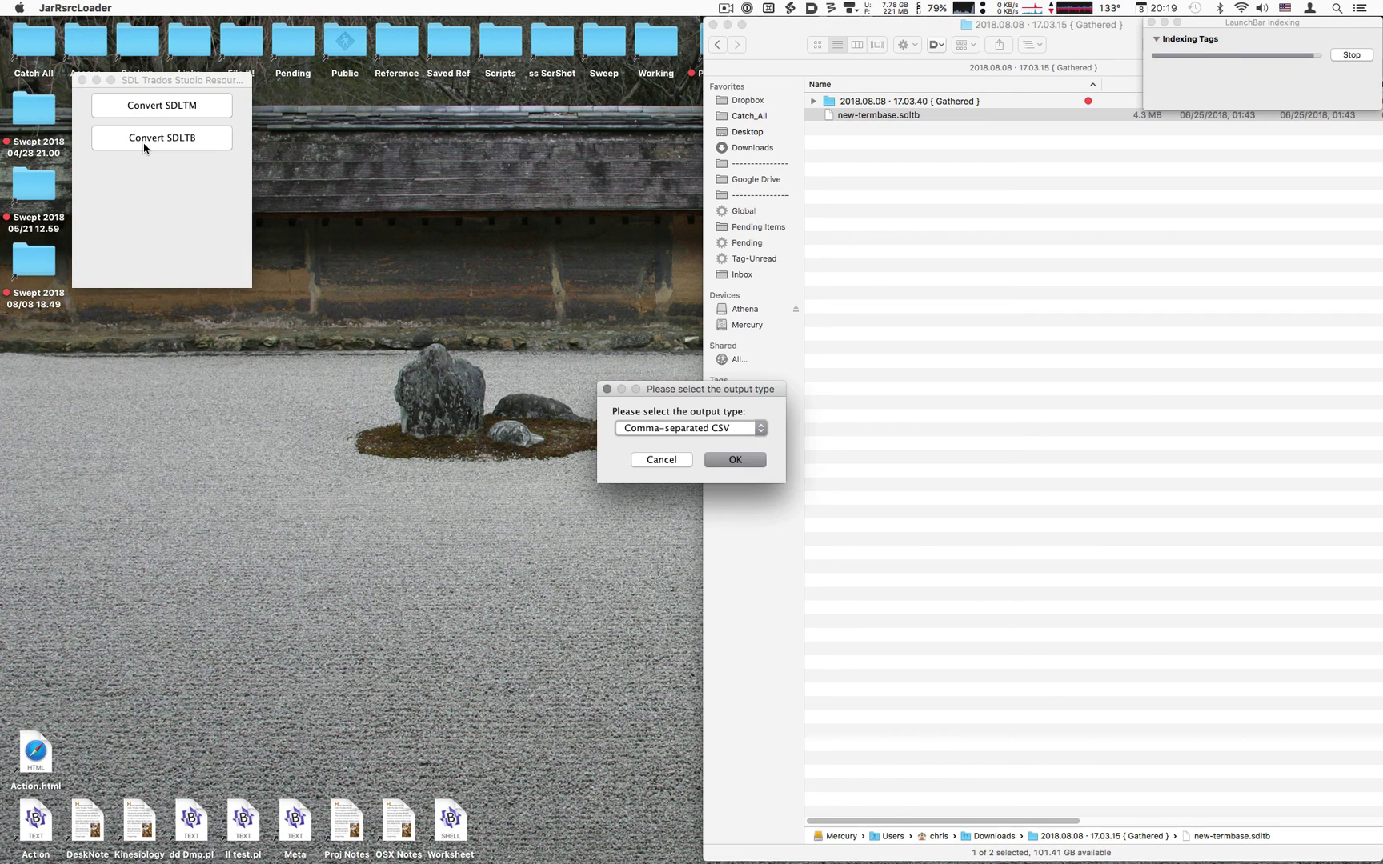
key("space")
key("Return")
key("Return")
key("Return")
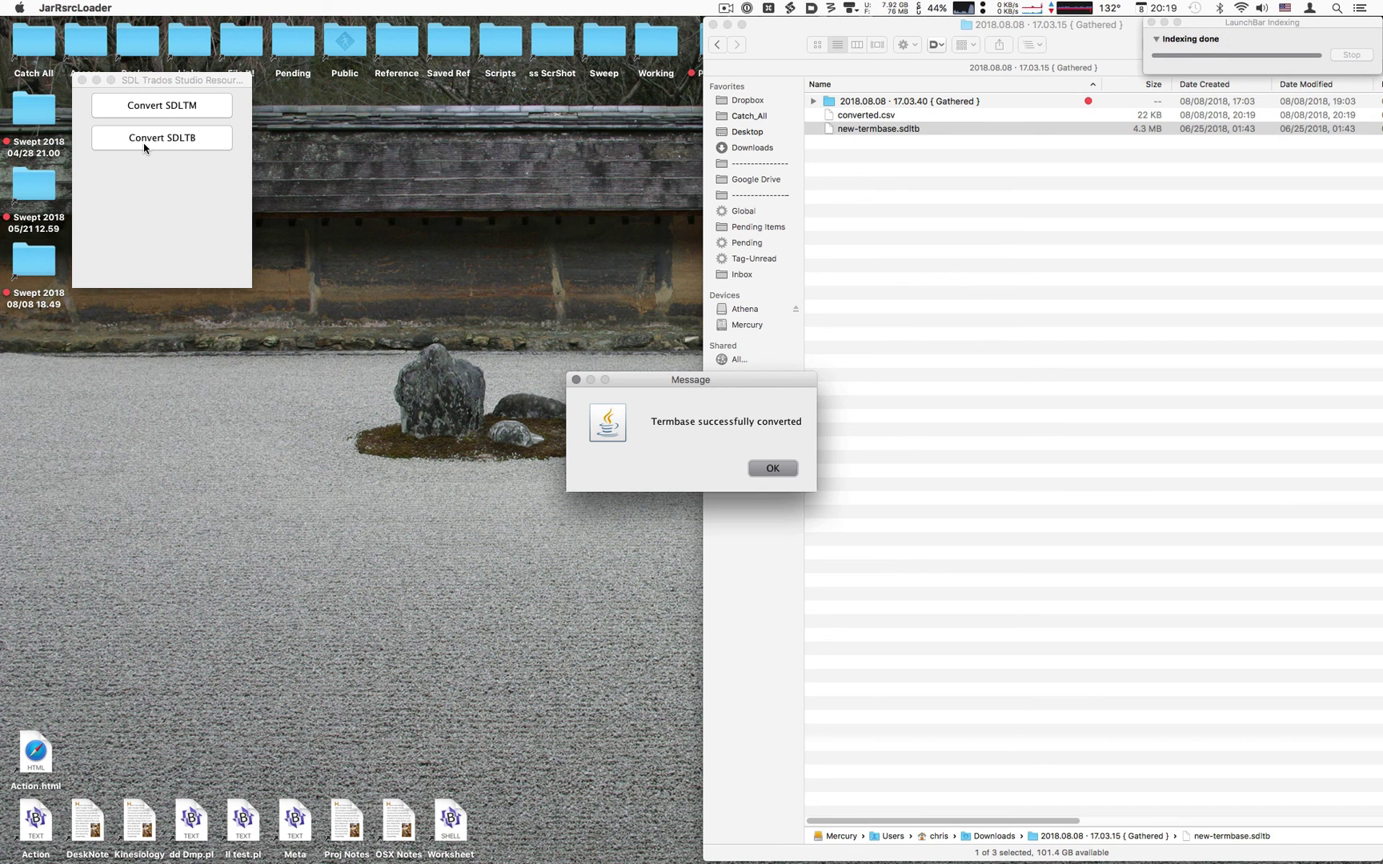
key("Return")
key("super+q")
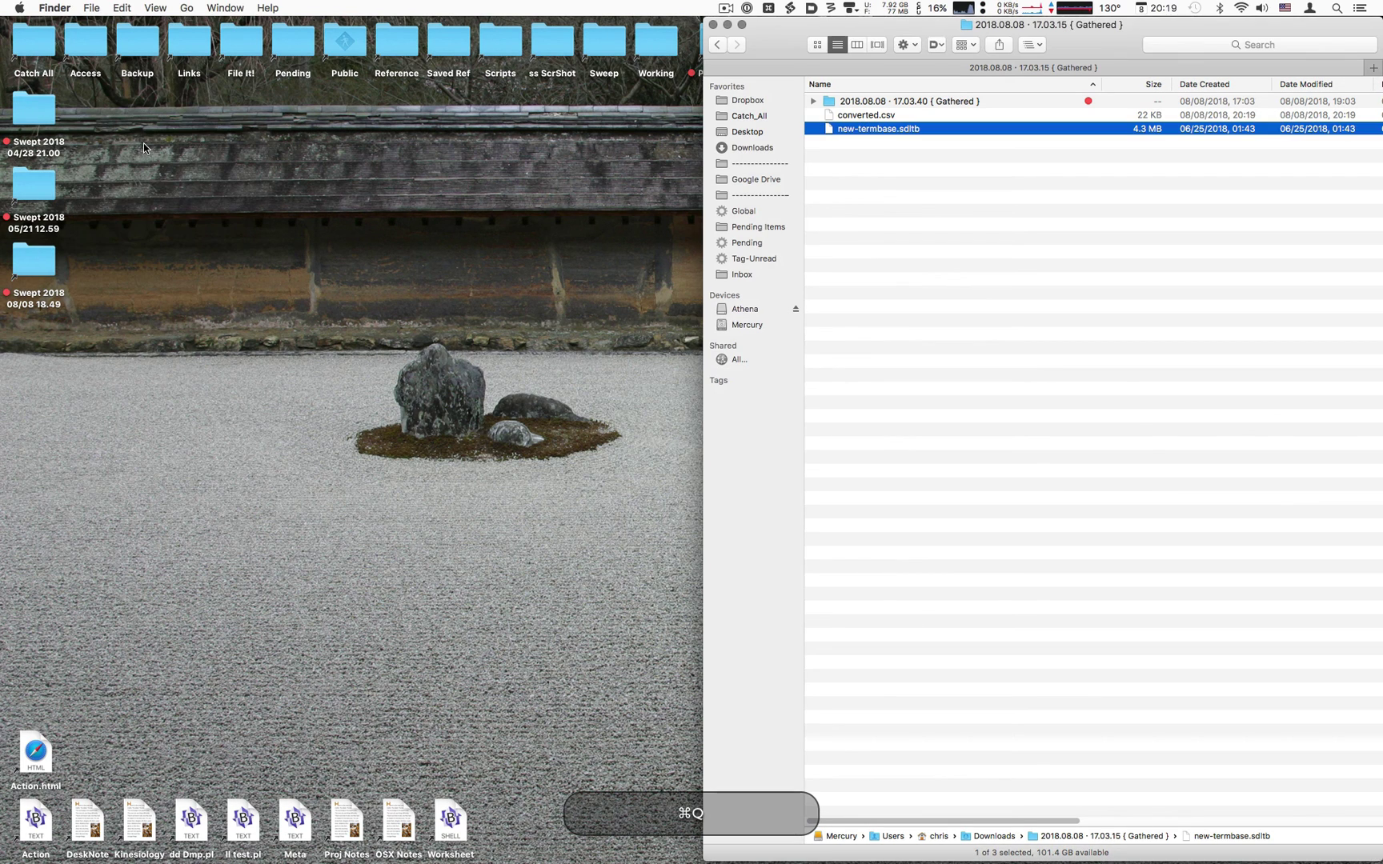
Step: Preview the contents of converted.csv in Finder and move the file to the Trash
key("Up")
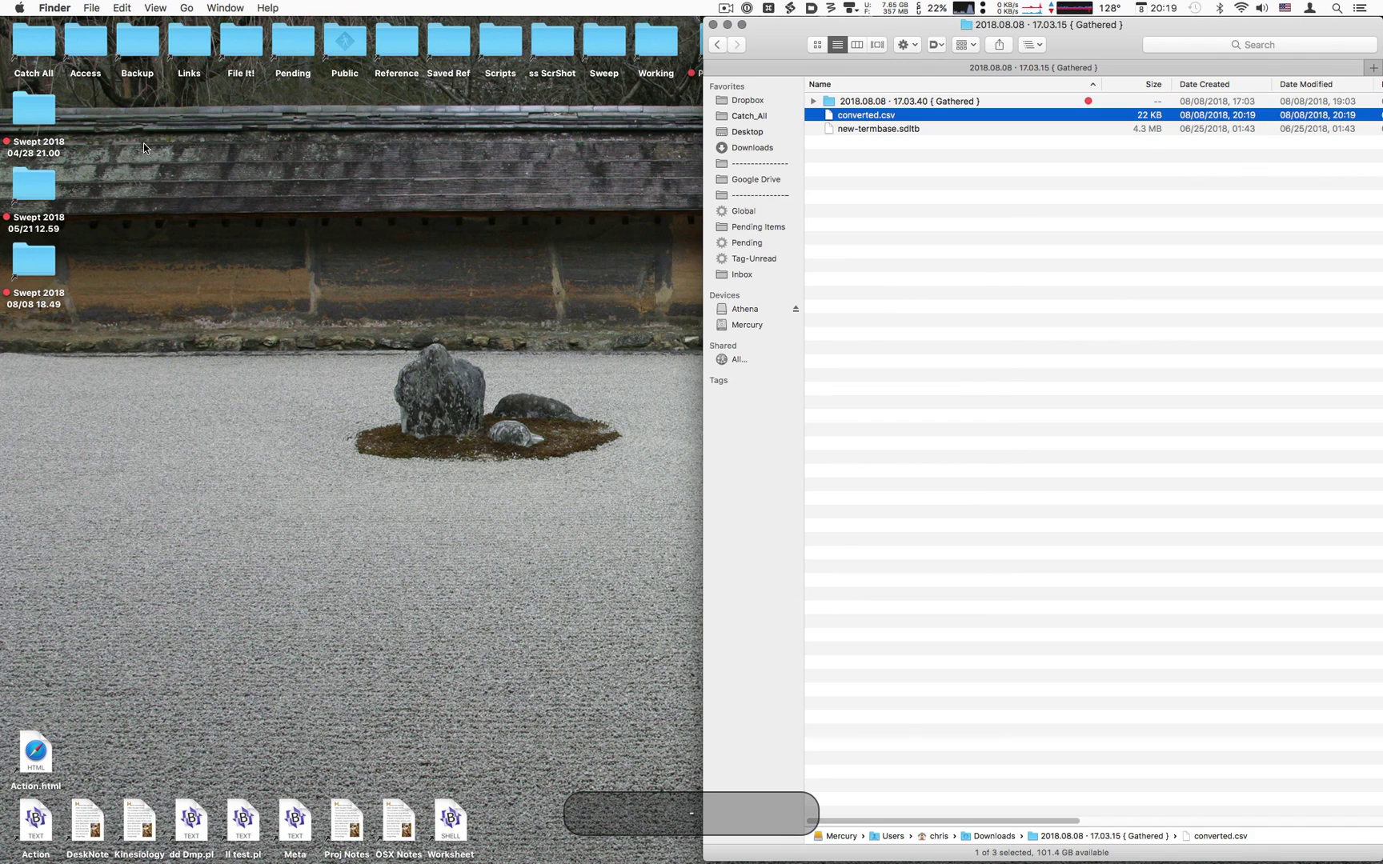
key("space")
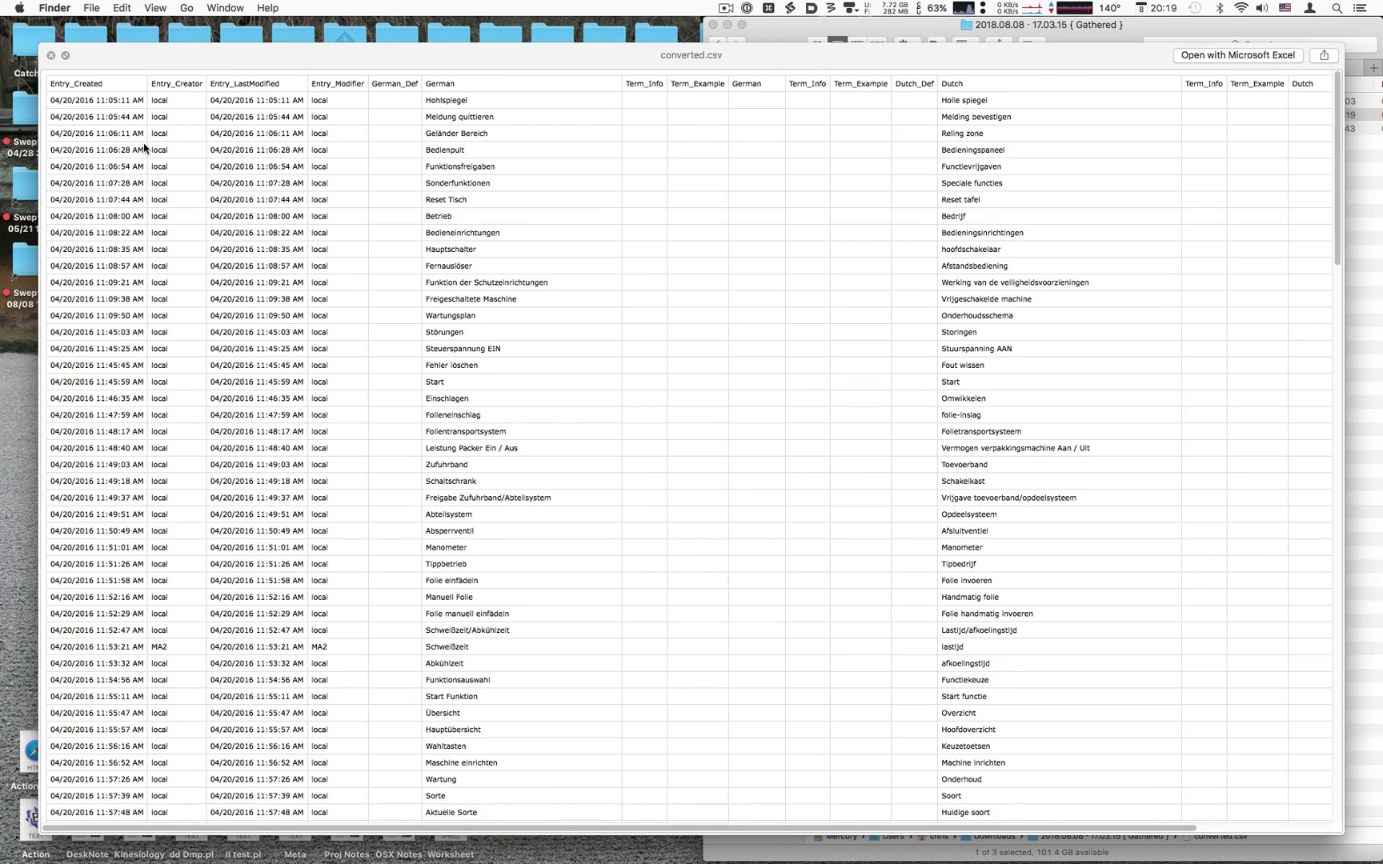
key("space")
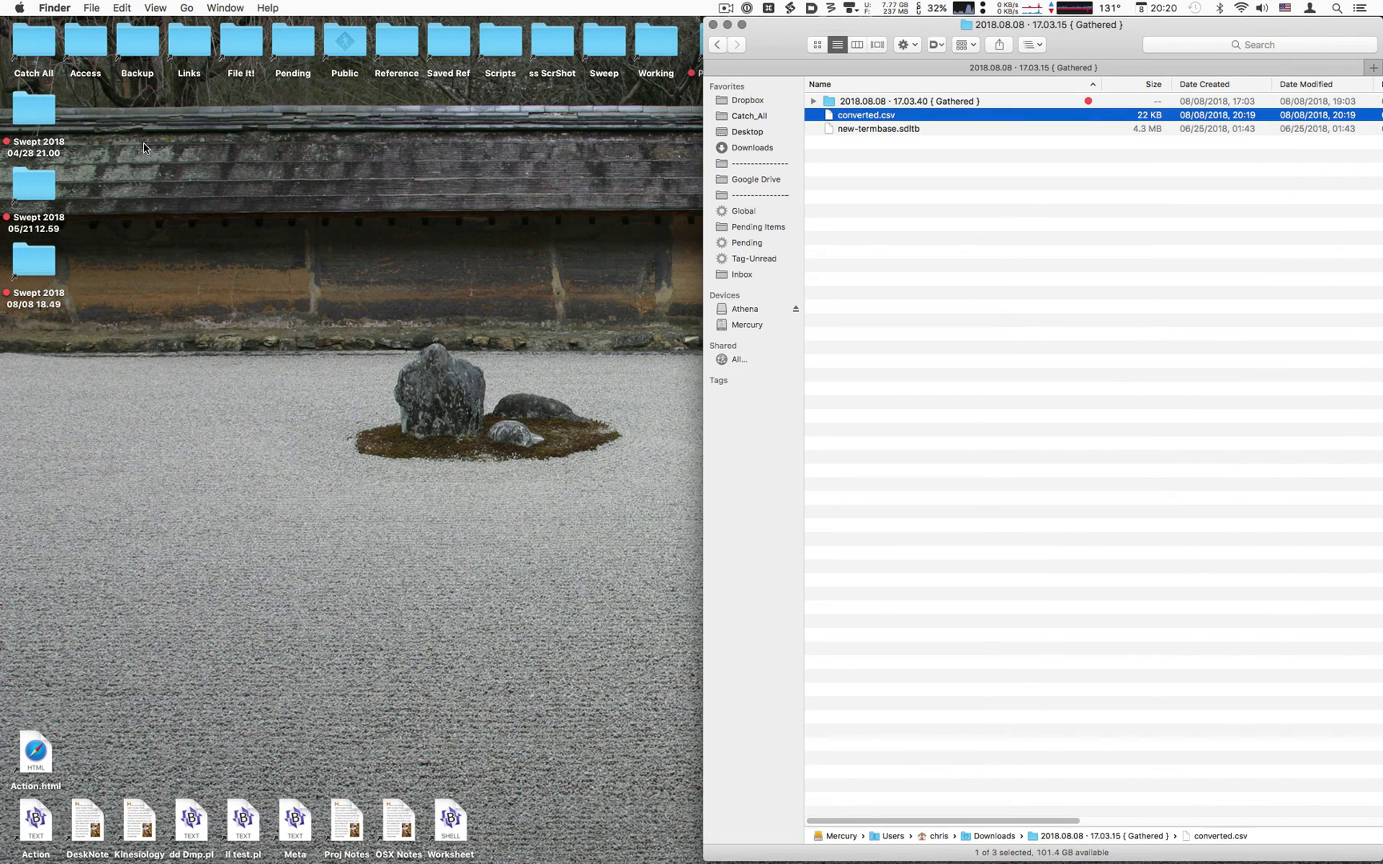
key("super+BackSpace")
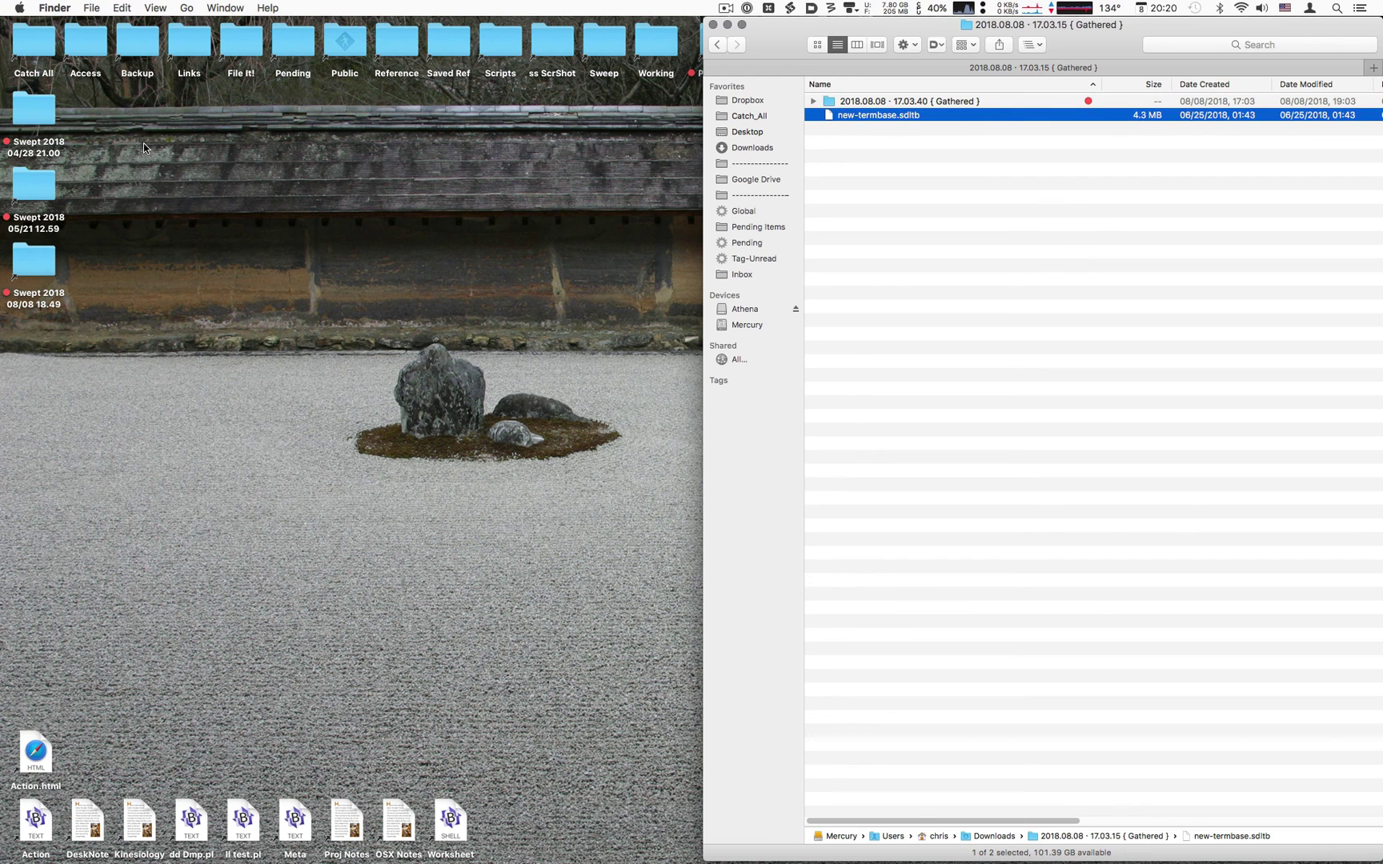